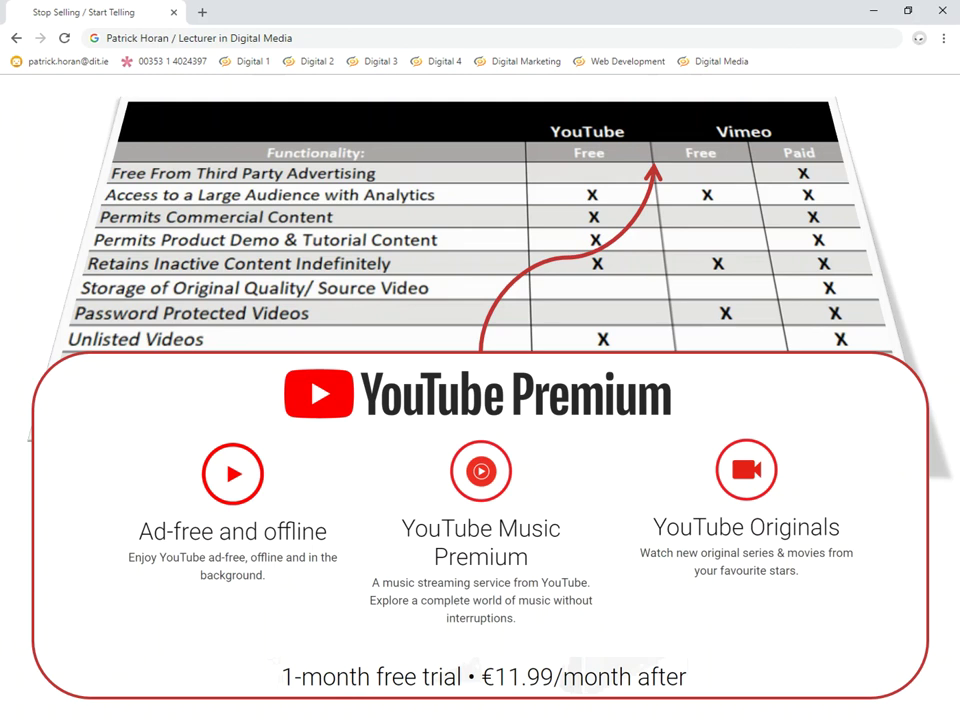
key(Right)
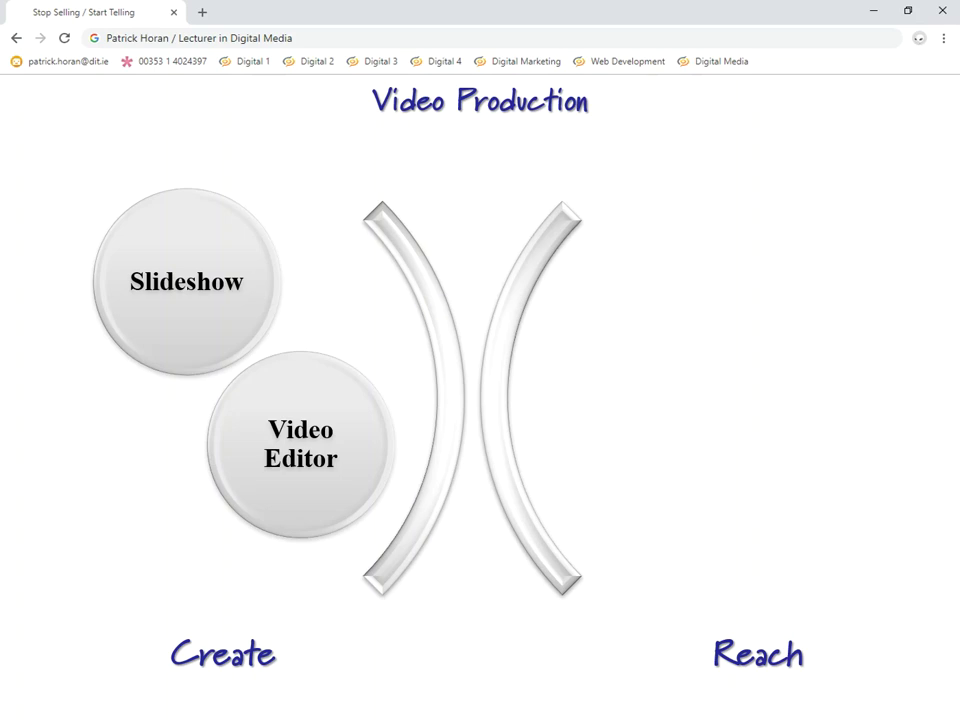
key(Right)
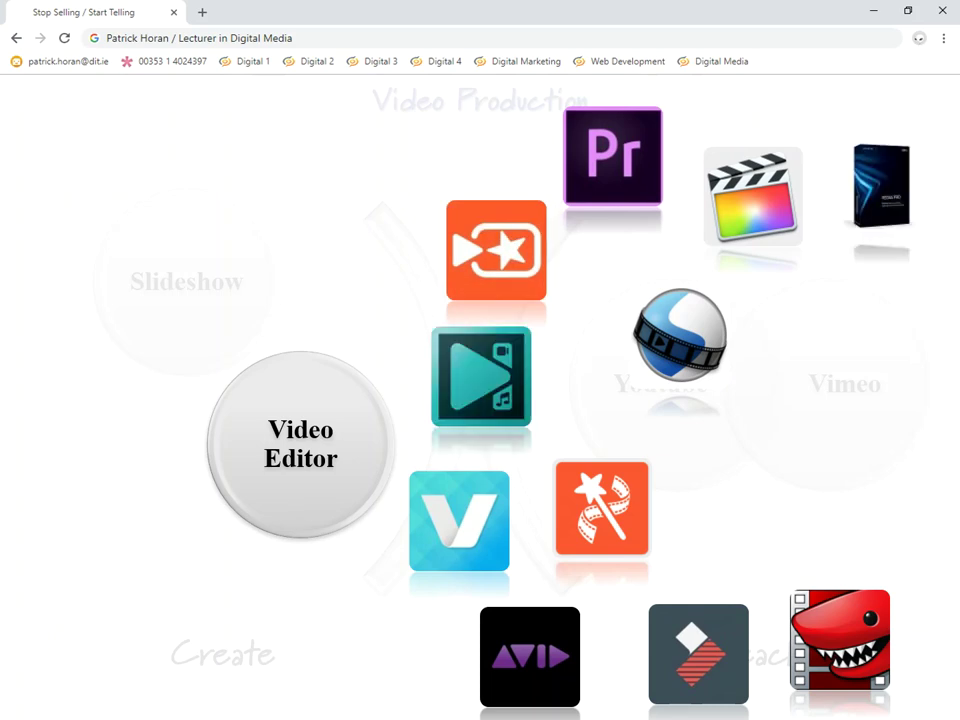
- Switch to the Chrome browser, open Adobe Spark's free online video maker from the Google results and start a new video
key(alt+Tab)
key(alt+Tab)
key(alt+Tab)
key(alt+Tab)
key(alt+Tab)
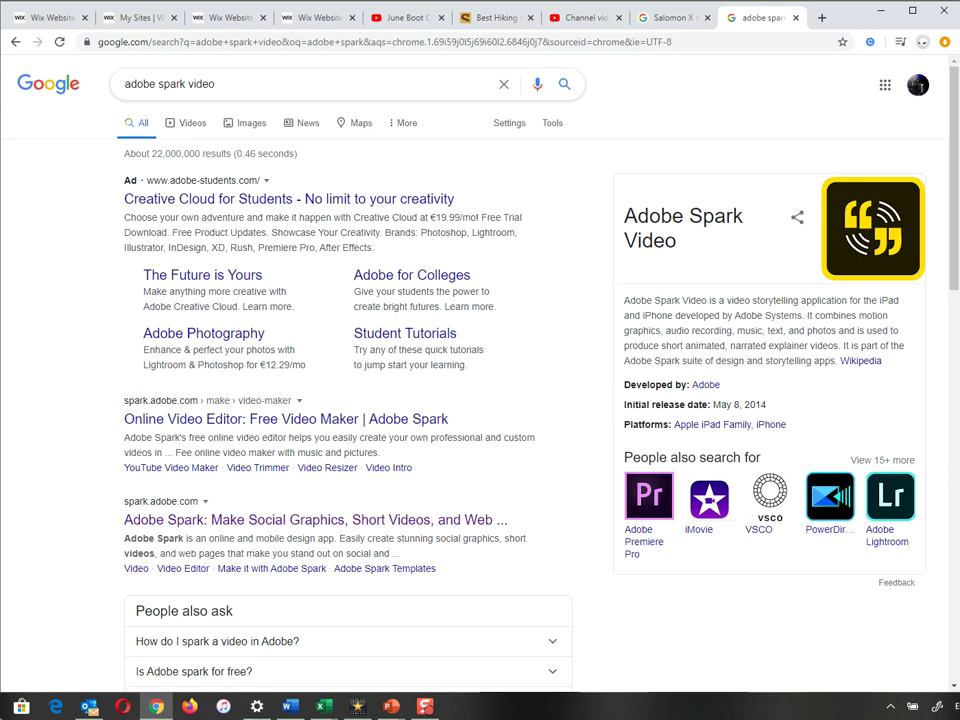
drag(124, 84, 216, 84)
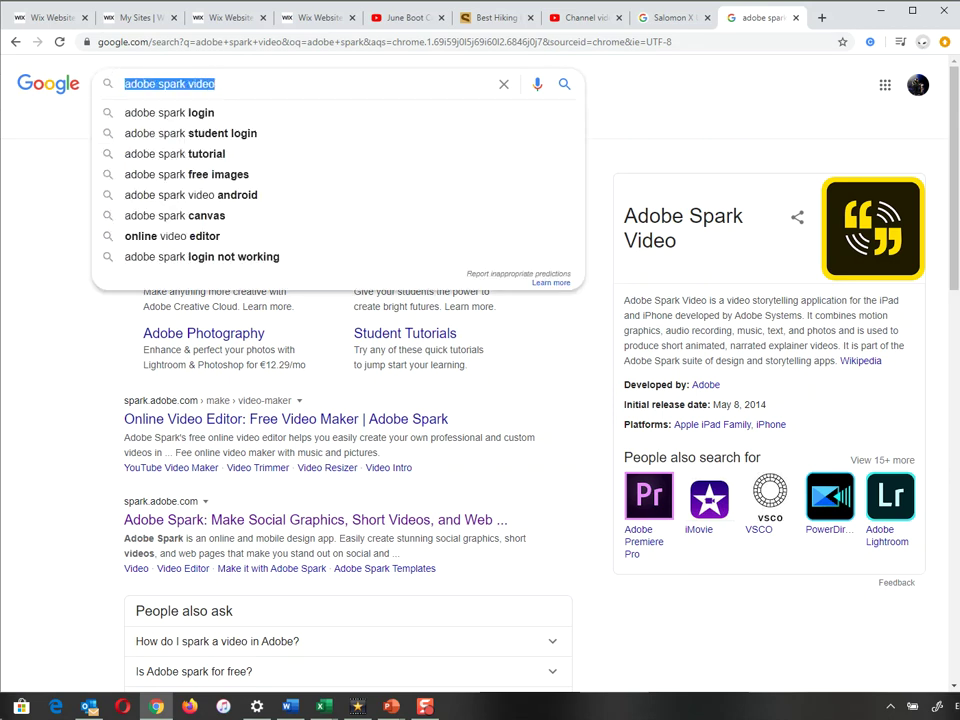
click(250, 419)
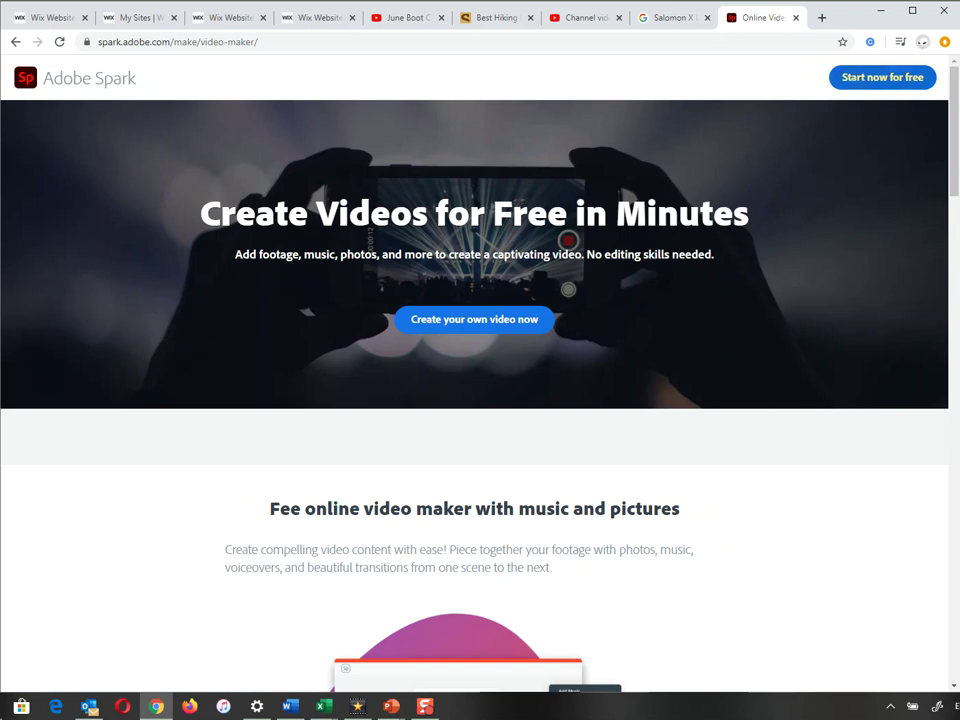
click(882, 78)
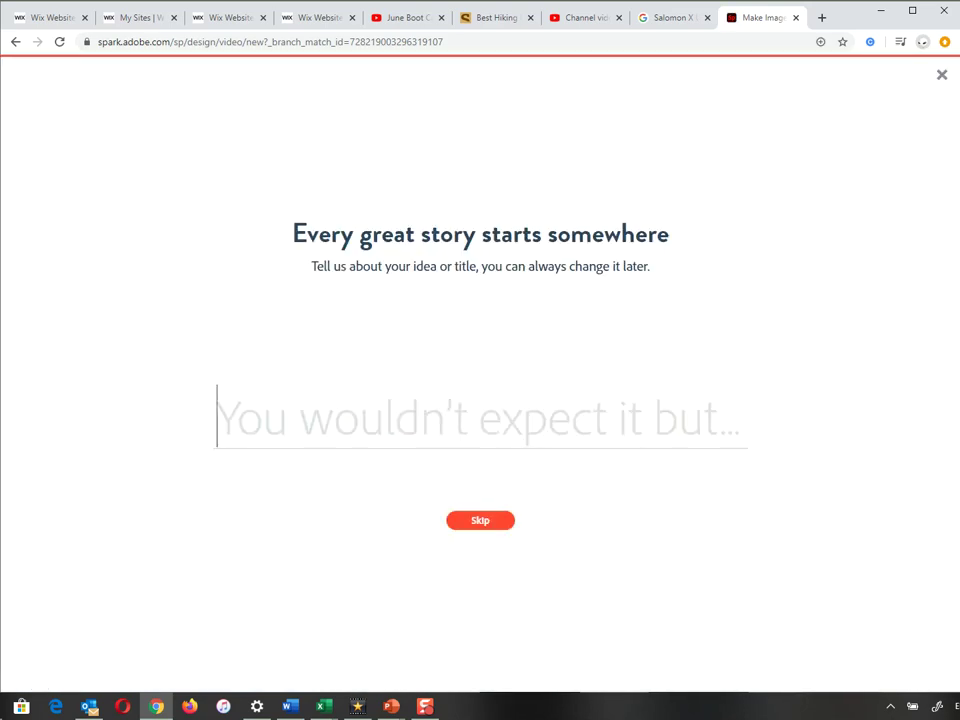
- Title the new video "Walk With Me" and choose the Show and Tell story template
text(W)
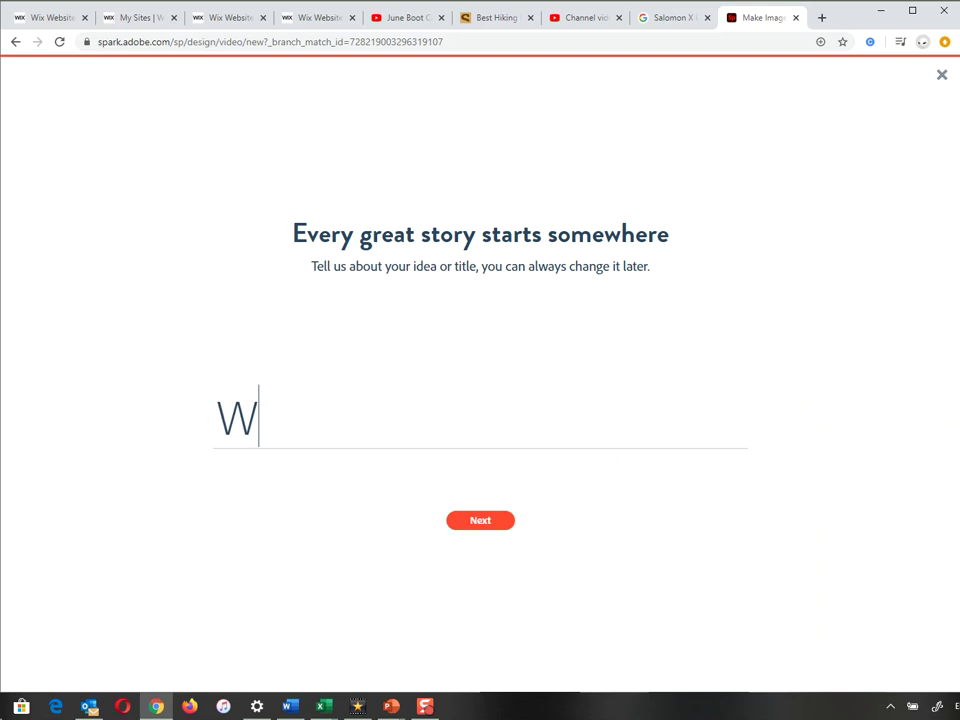
text(alk With Me)
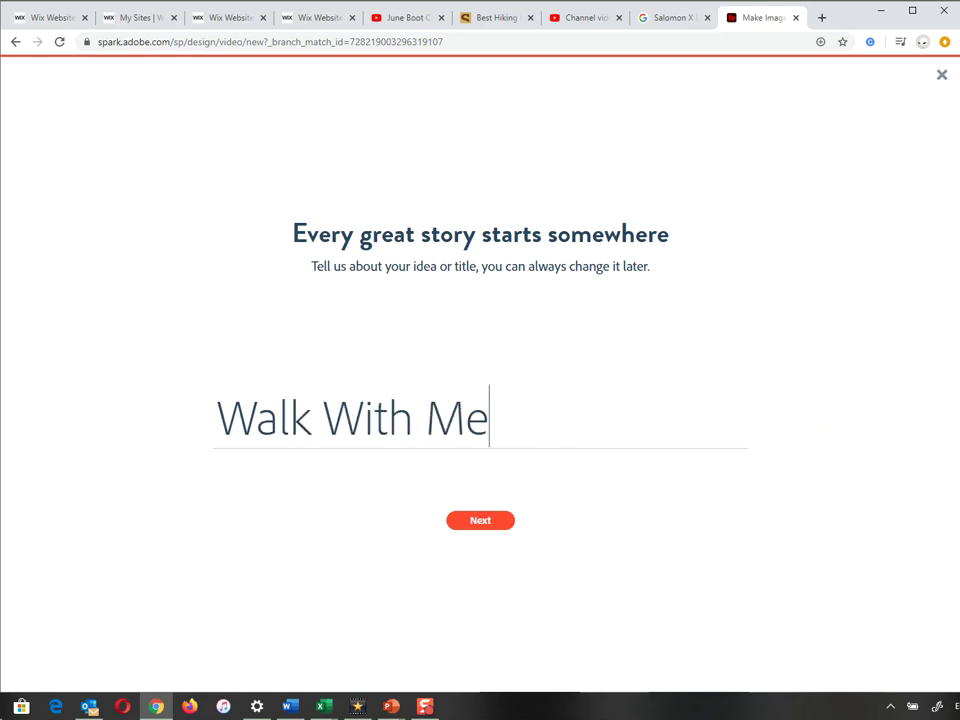
key(Return)
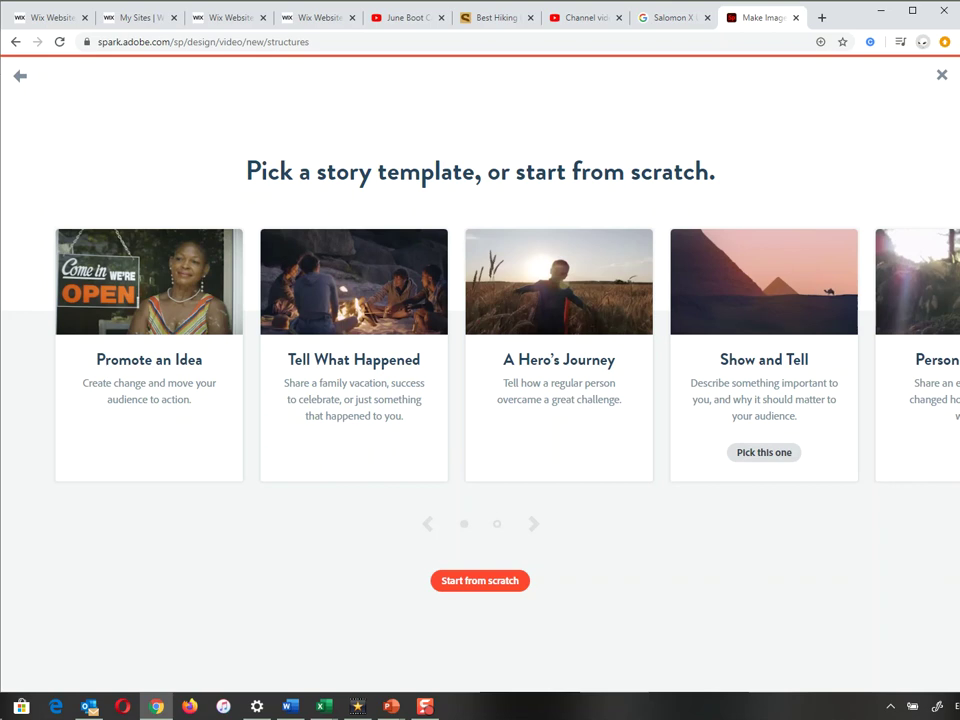
click(764, 453)
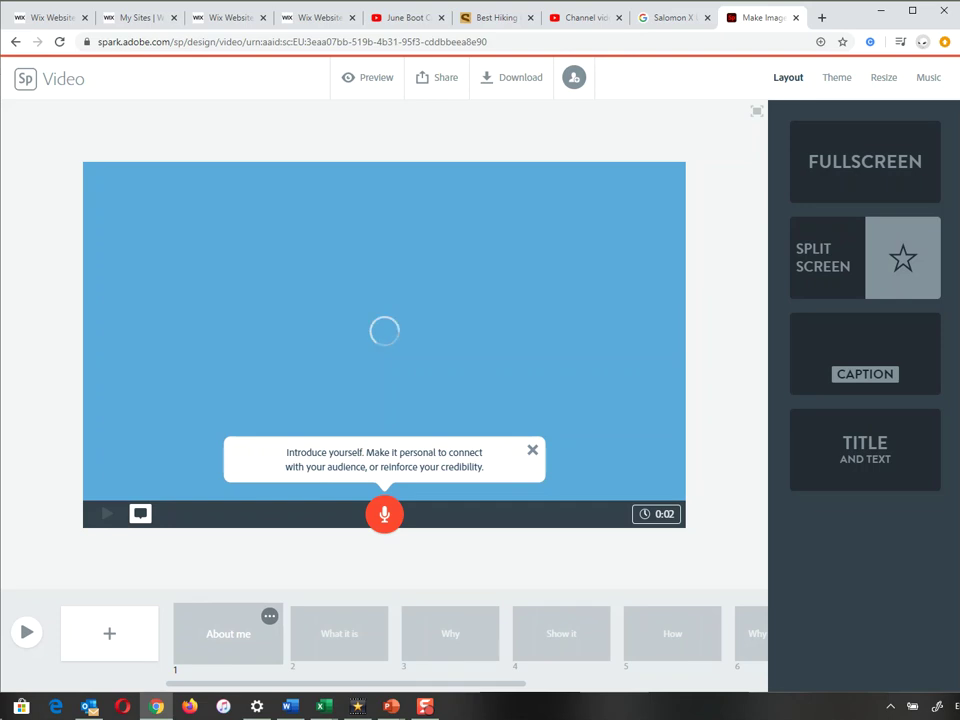
- Look through the template's storyboard slides and the available theme, resize and music options, ending on the layout choices
drag(346, 684, 571, 684)
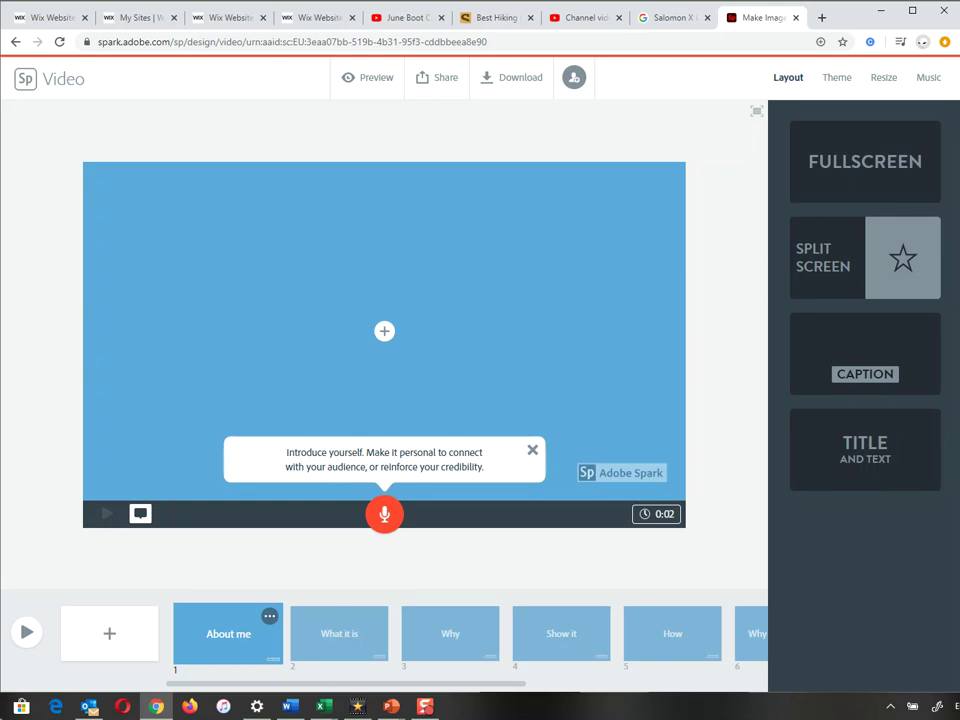
click(837, 78)
click(884, 78)
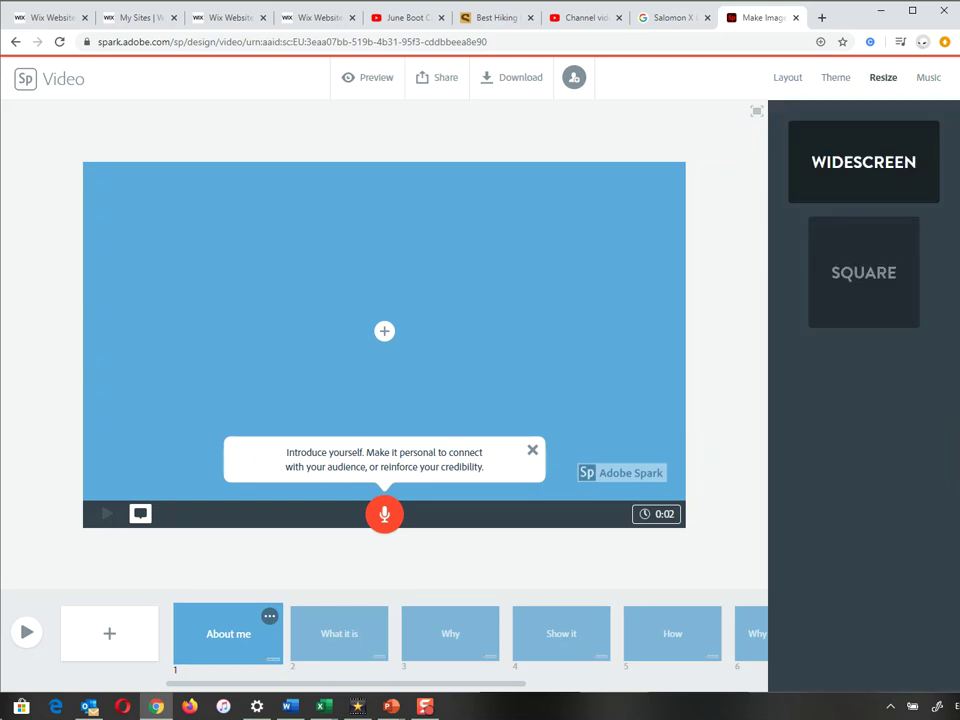
click(928, 78)
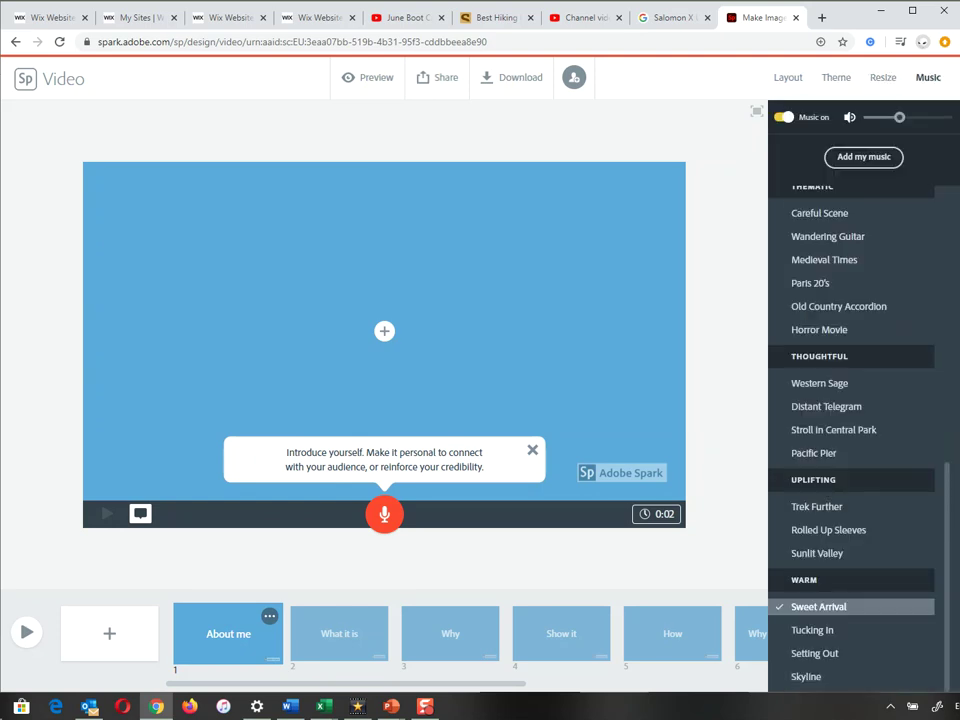
click(788, 78)
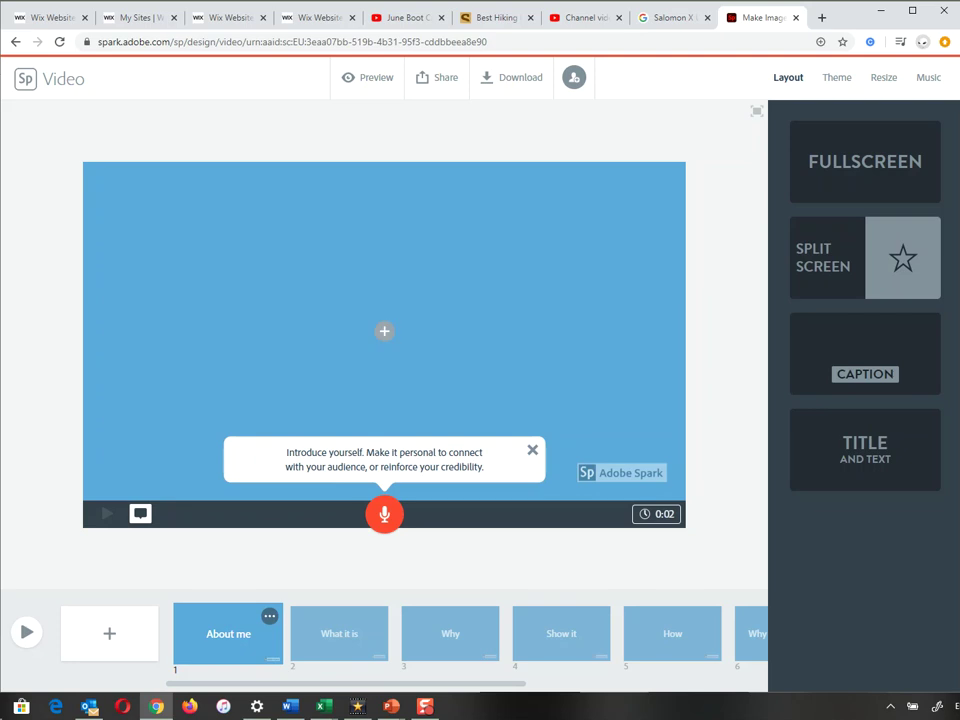
- Upload Glendalough-county-Wicklow.jpg from the Tutorials > Website images folder as the first slide's photo
click(384, 331)
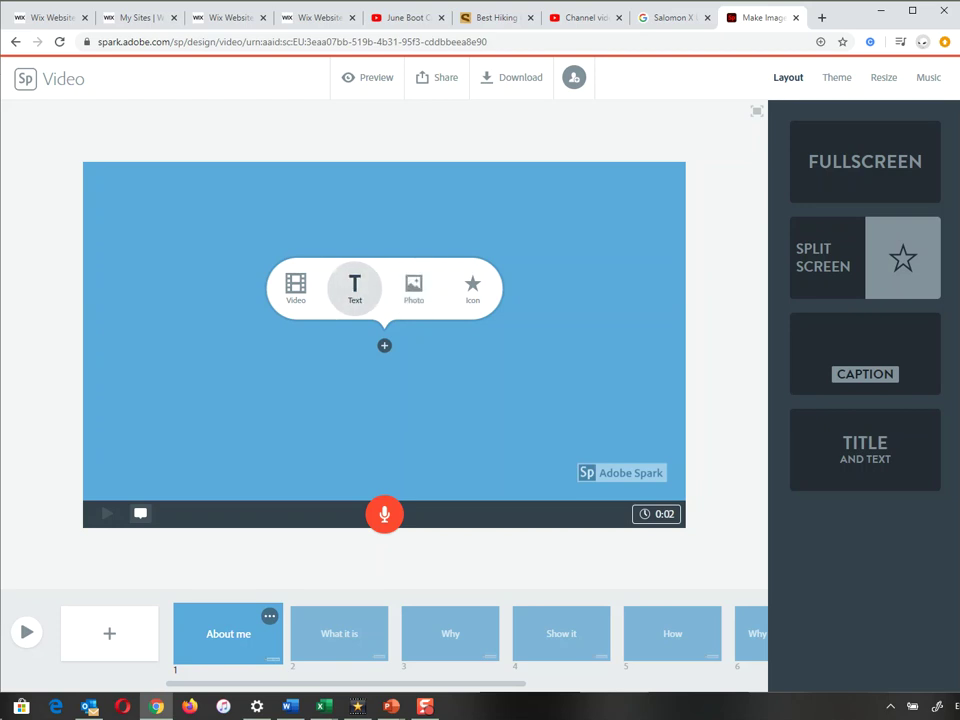
click(413, 288)
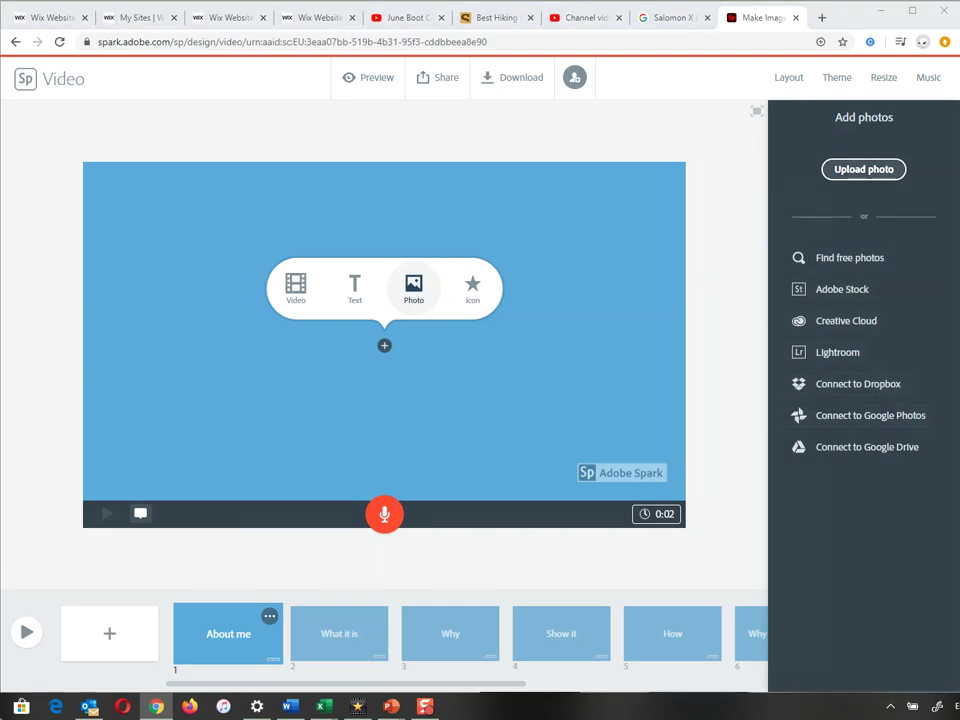
click(863, 169)
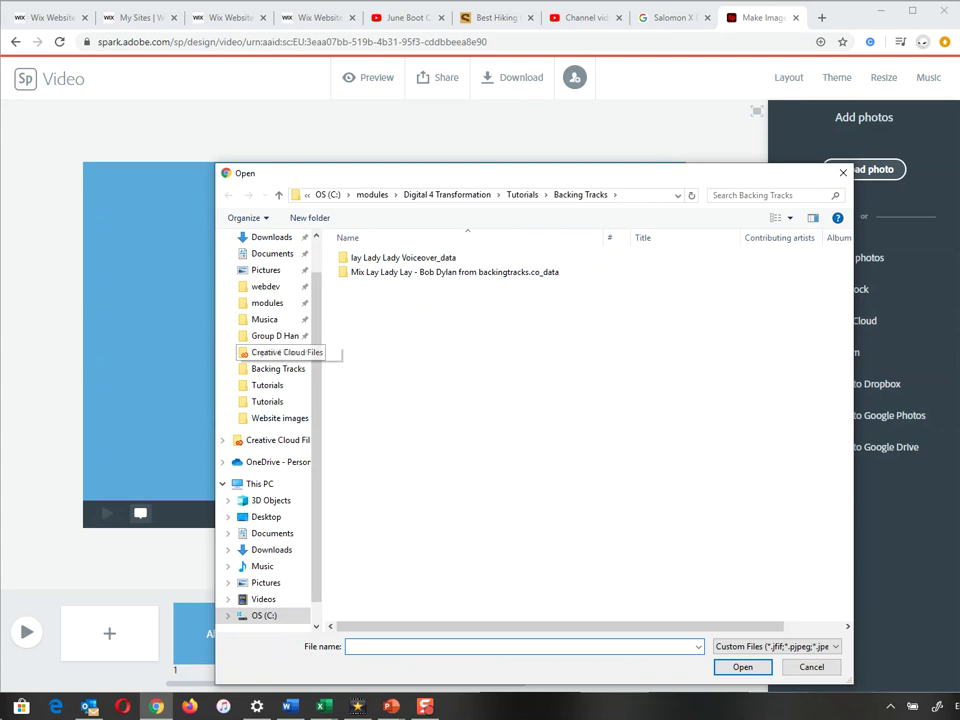
click(522, 195)
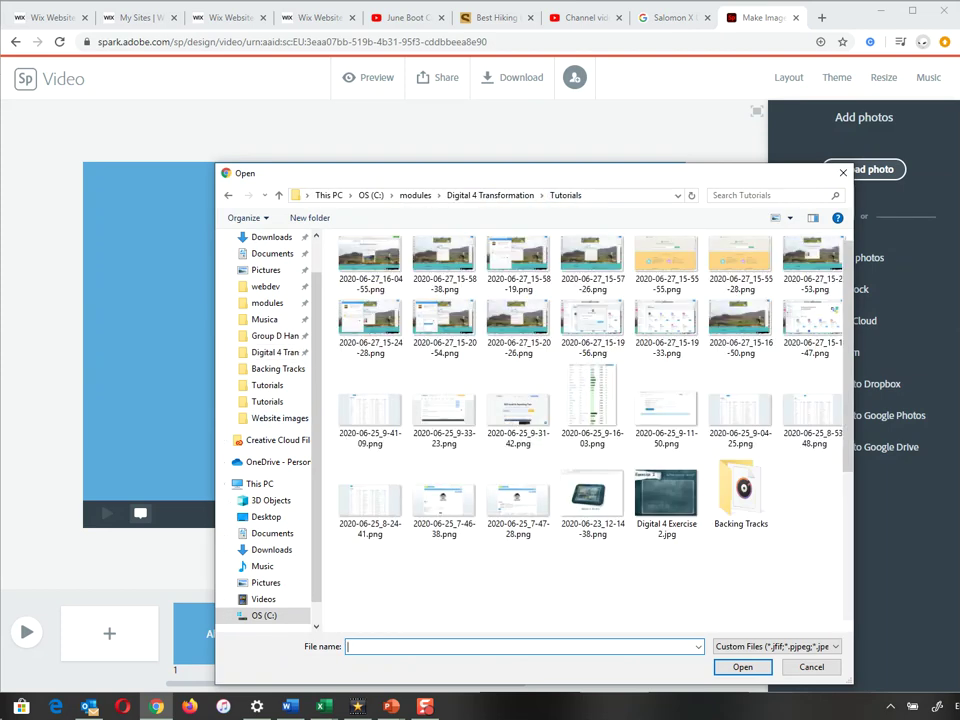
scroll(530, 420, down, 5)
double_click(707, 570)
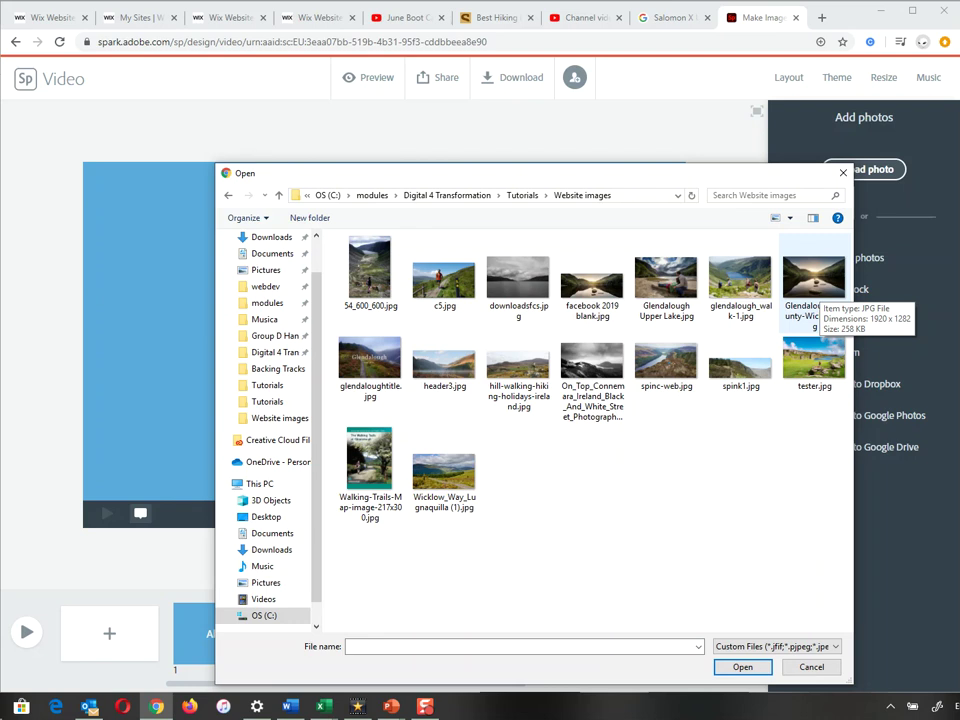
double_click(813, 285)
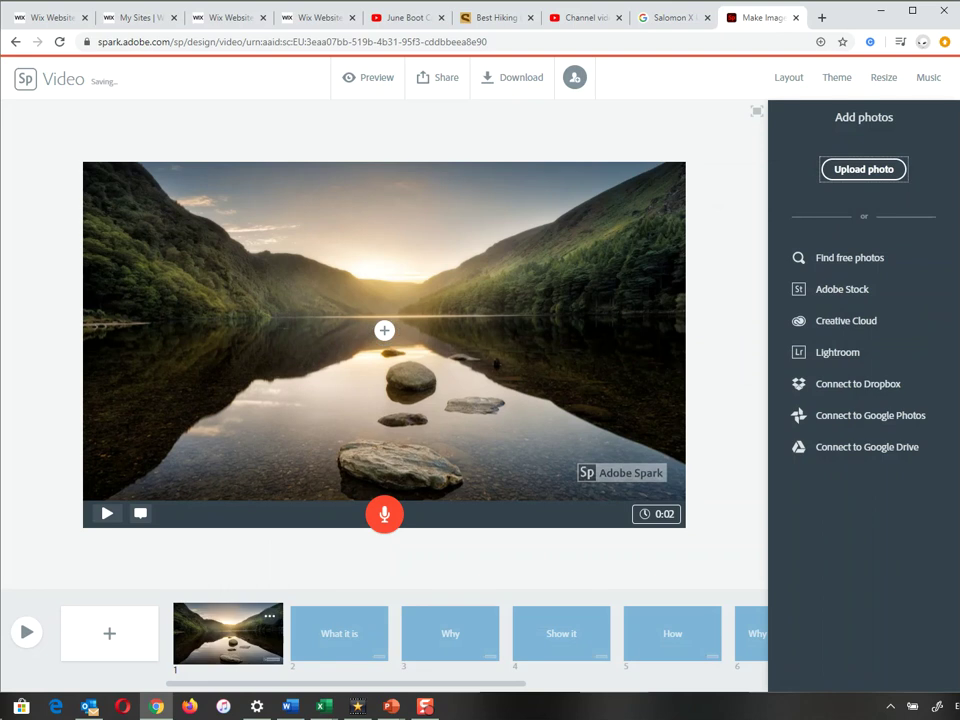
- Add the text "Walk With Me" over the first slide's photo
click(384, 330)
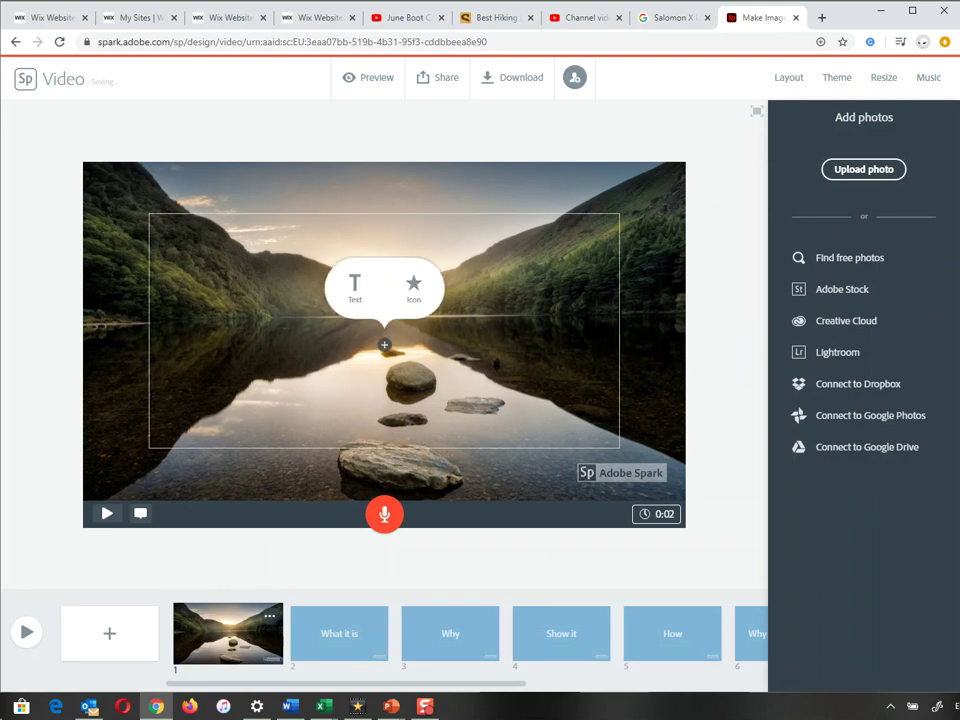
click(354, 285)
text(W)
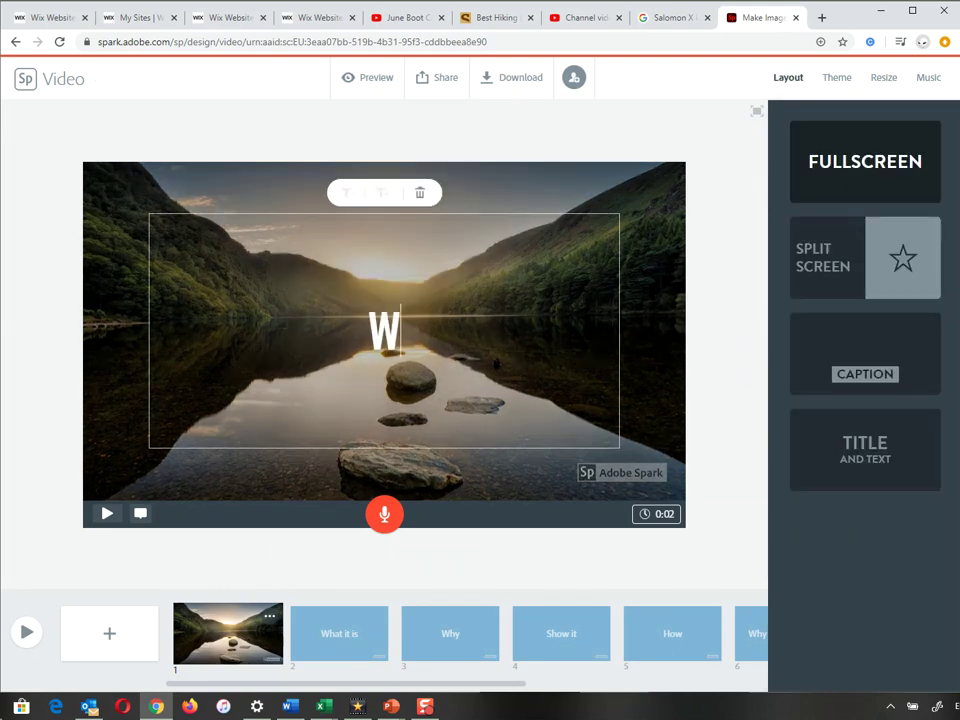
text(alk With Me)
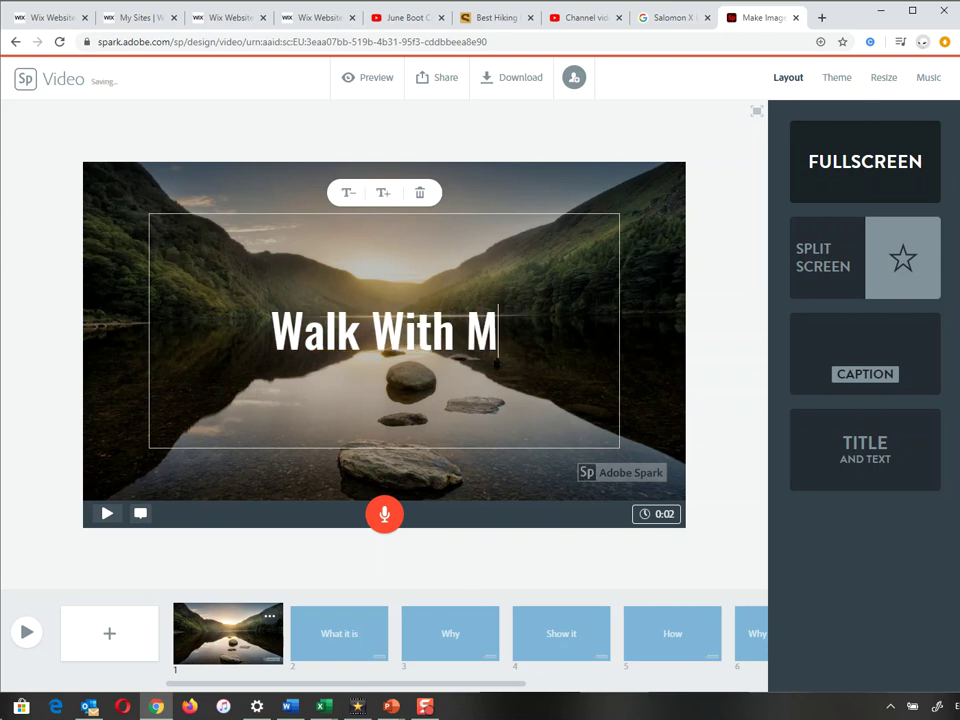
click(391, 327)
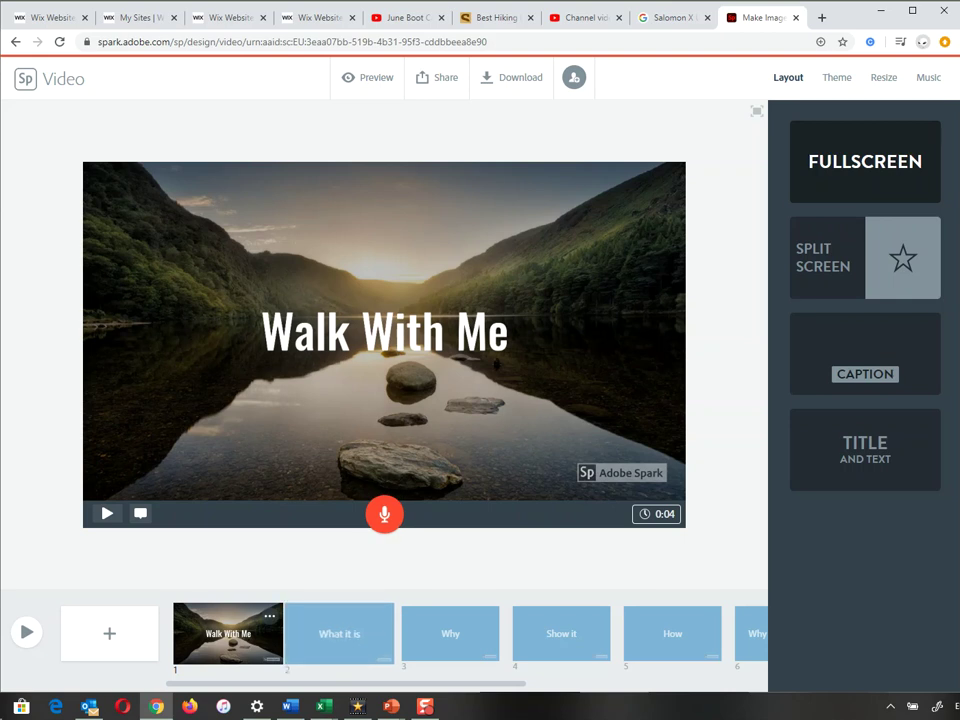
- Upload header3.jpg from the Website images folder as the photo of the second slide, "What it is"
click(339, 634)
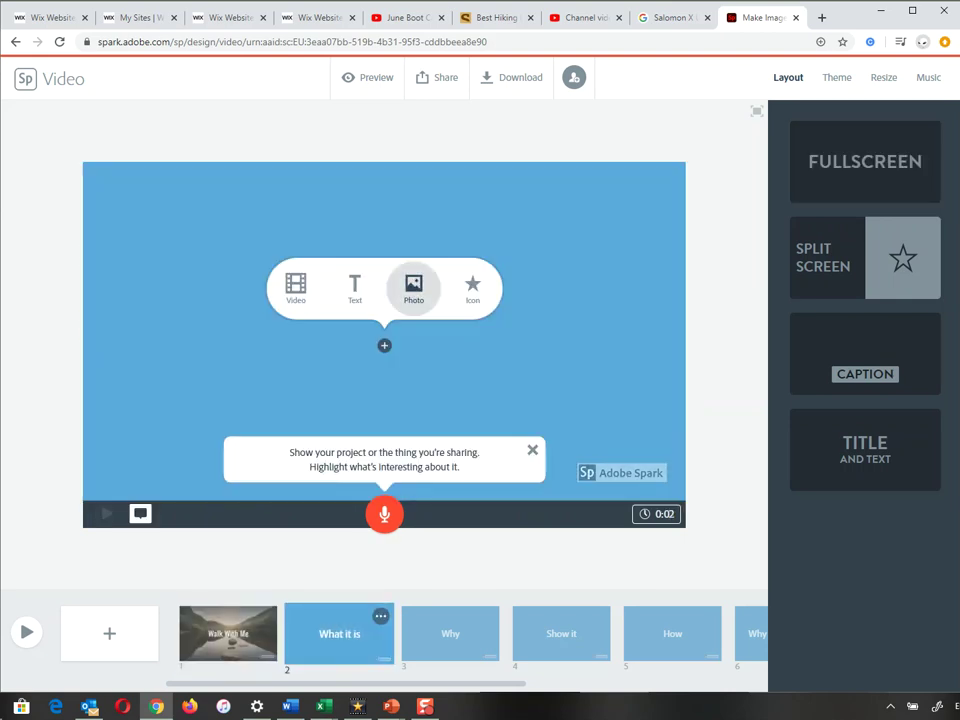
click(413, 287)
click(864, 169)
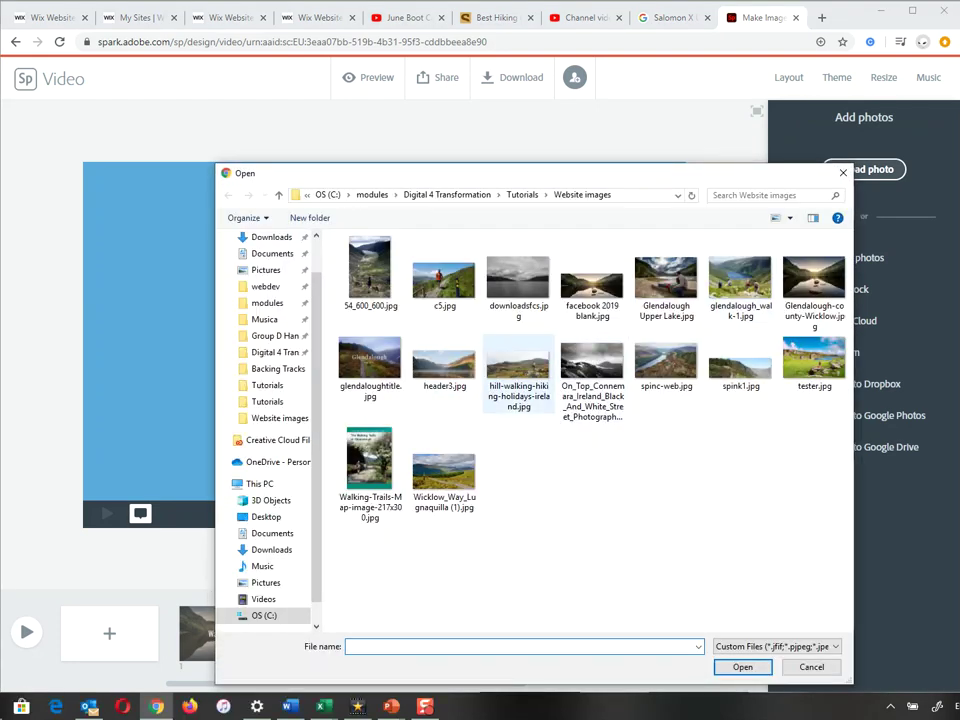
double_click(445, 365)
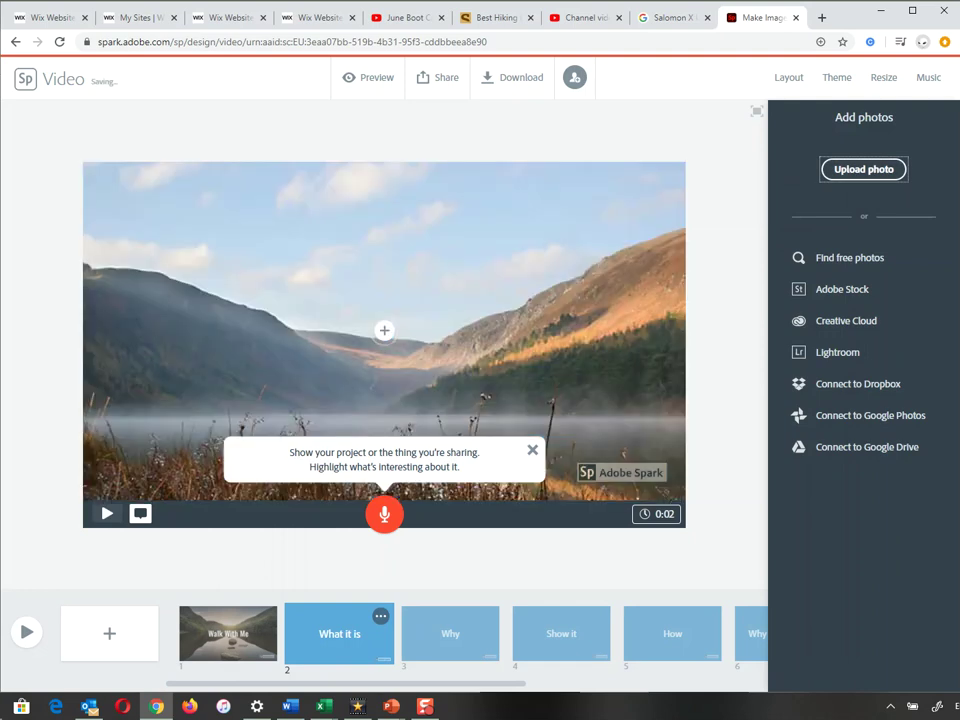
- Add the text "Join Us Today" over the second slide's photo, with a capital J
click(384, 330)
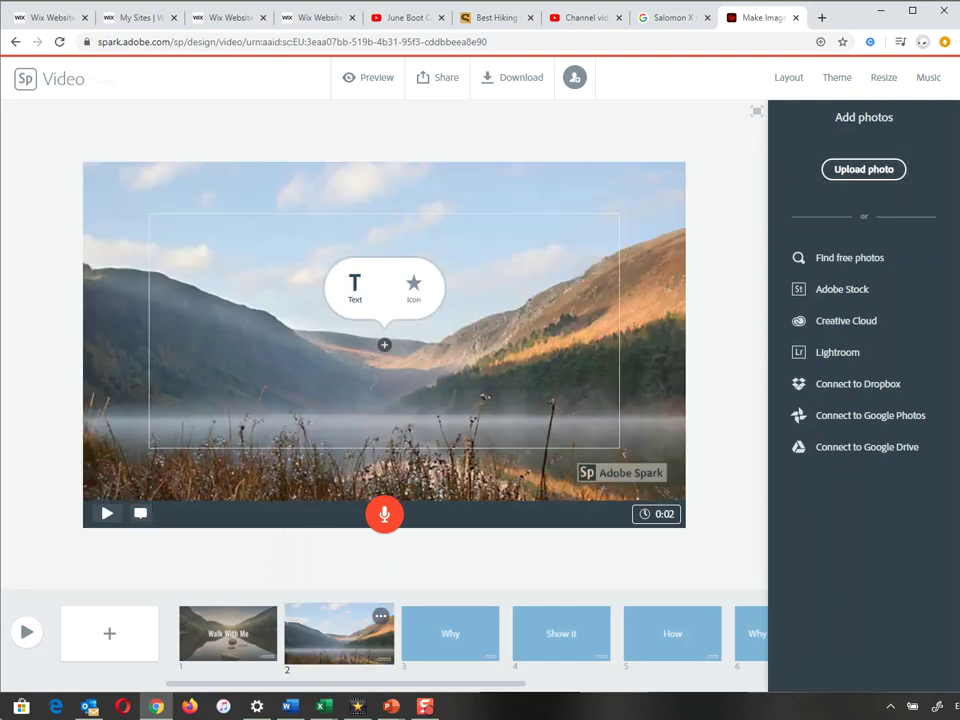
click(356, 288)
text(j)
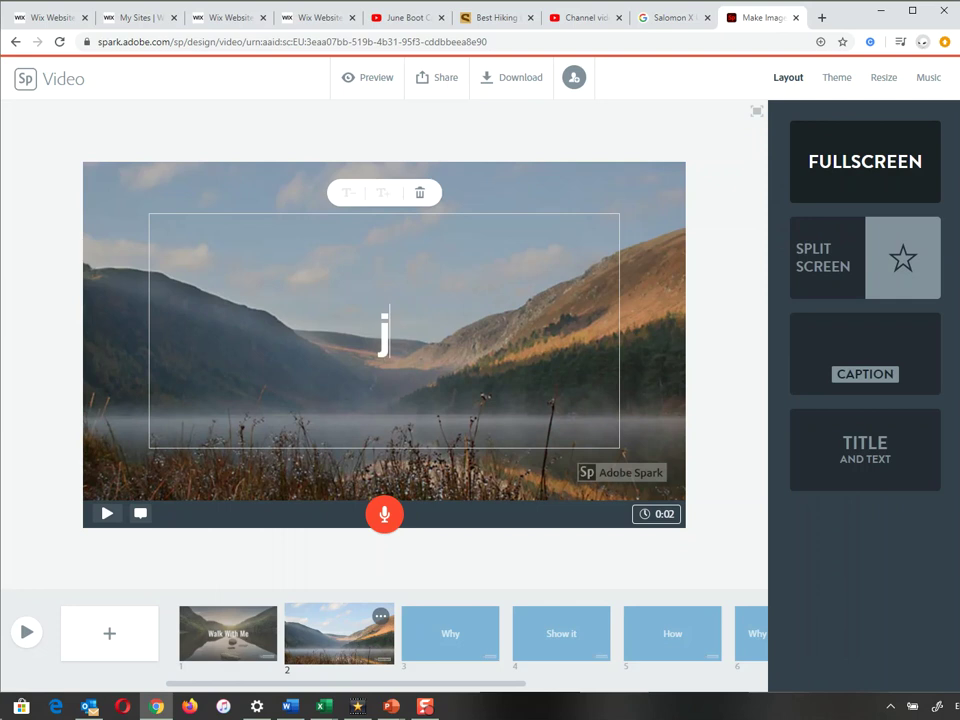
text(oin Us Today)
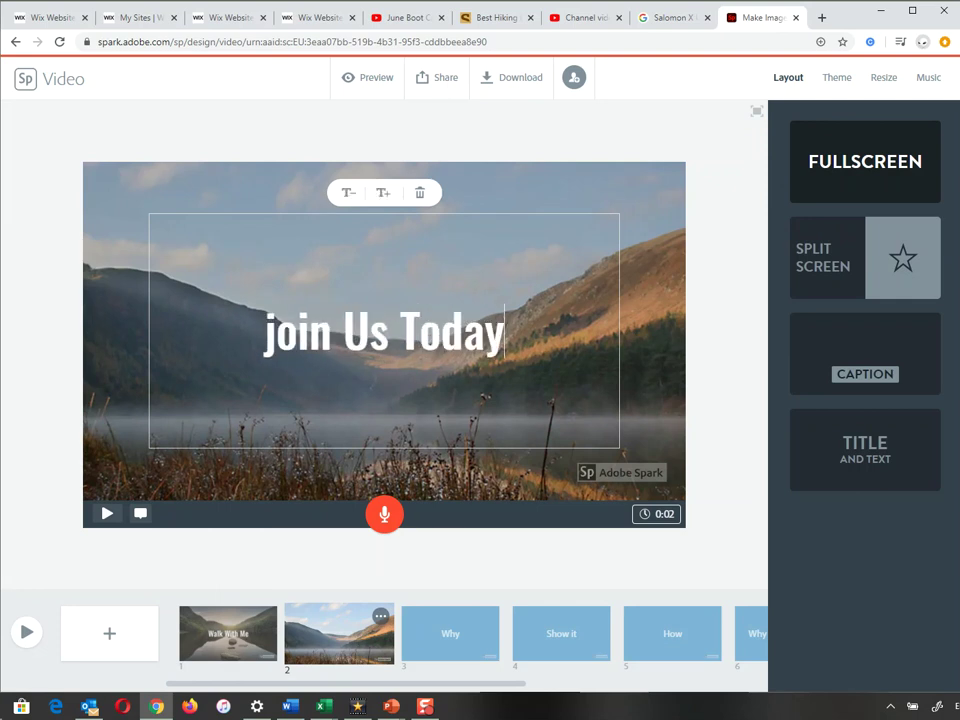
drag(277, 334, 264, 334)
text(J)
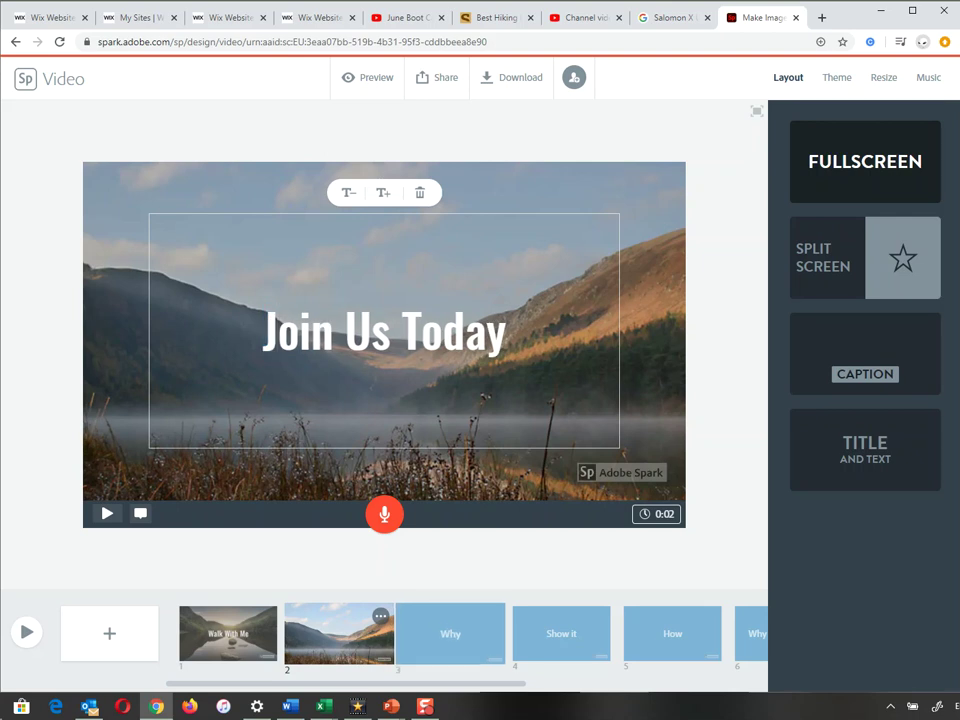
- Upload c5.jpg from the Website images folder as the photo of the third slide, "Why"
click(450, 633)
click(413, 288)
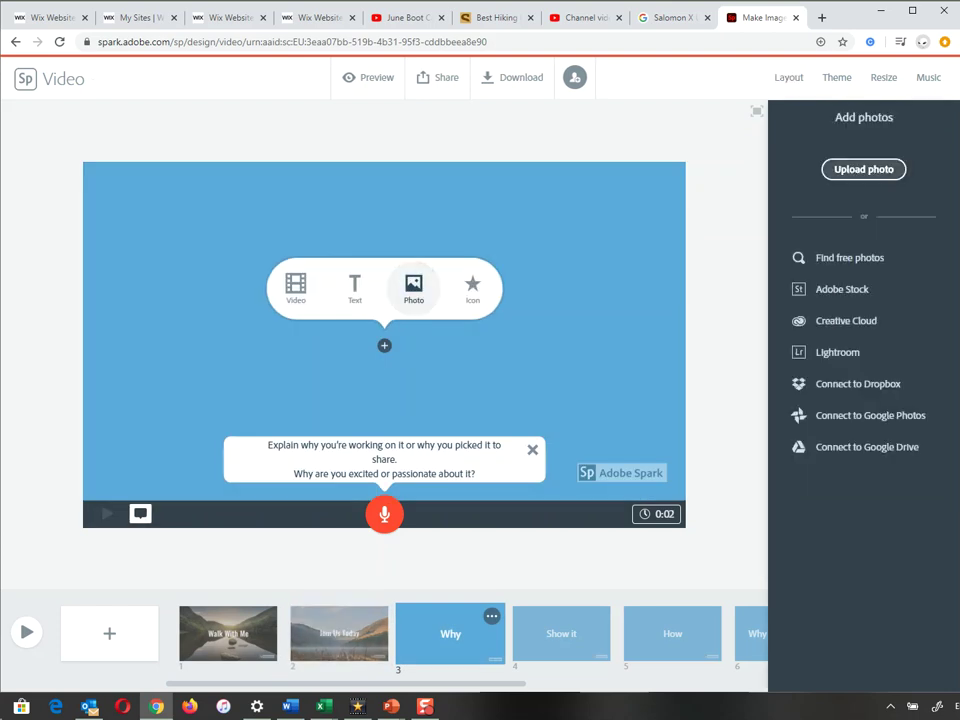
click(864, 169)
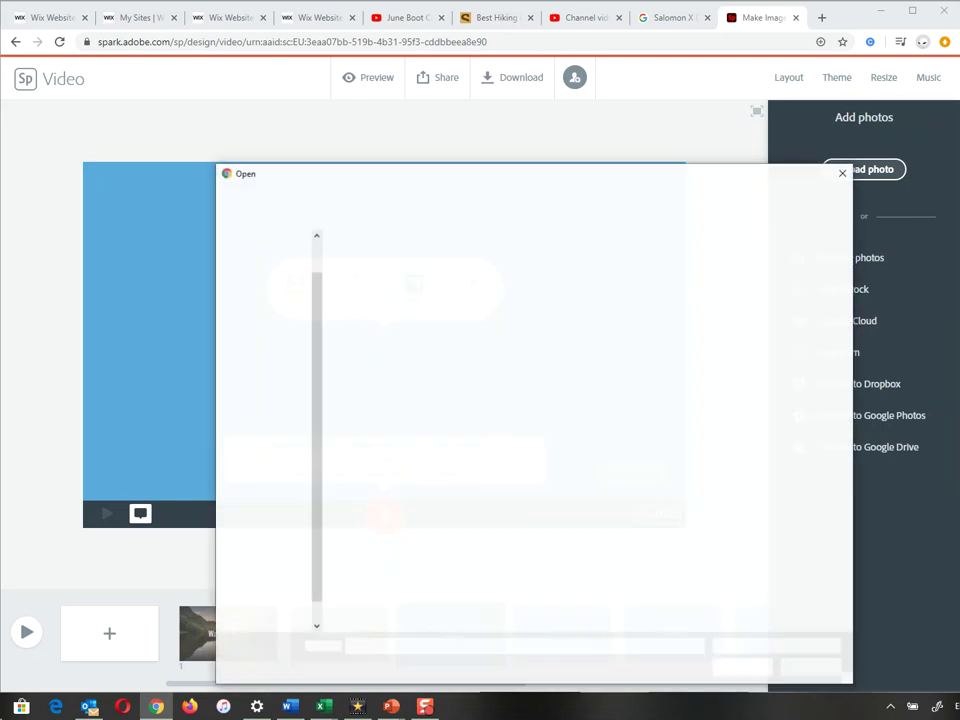
double_click(460, 282)
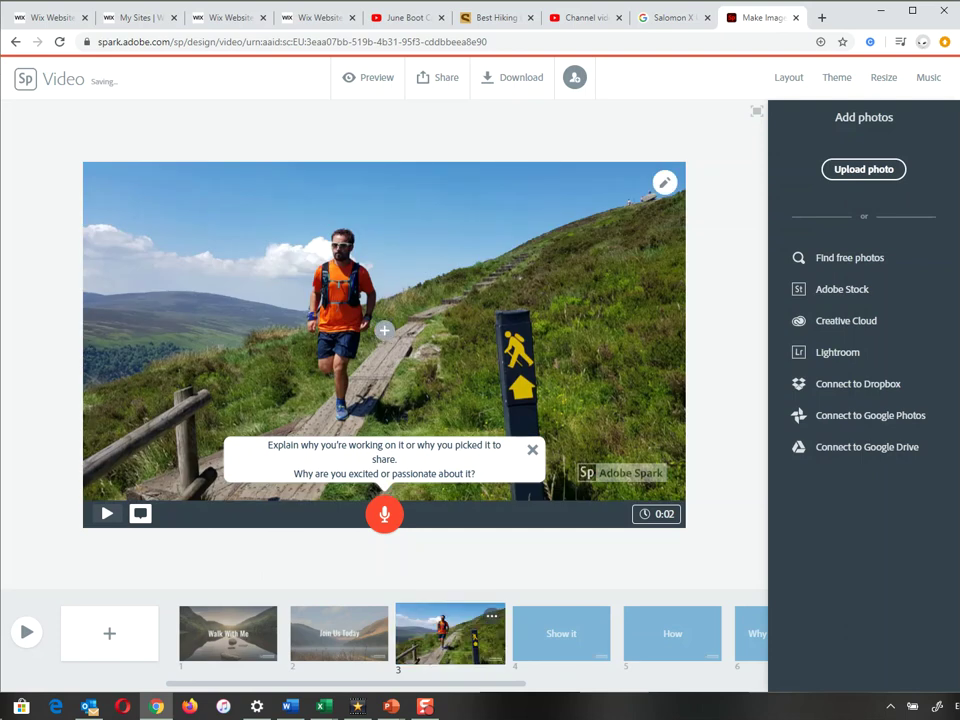
- Add the text "To Work" over the third slide's photo
click(384, 330)
click(353, 289)
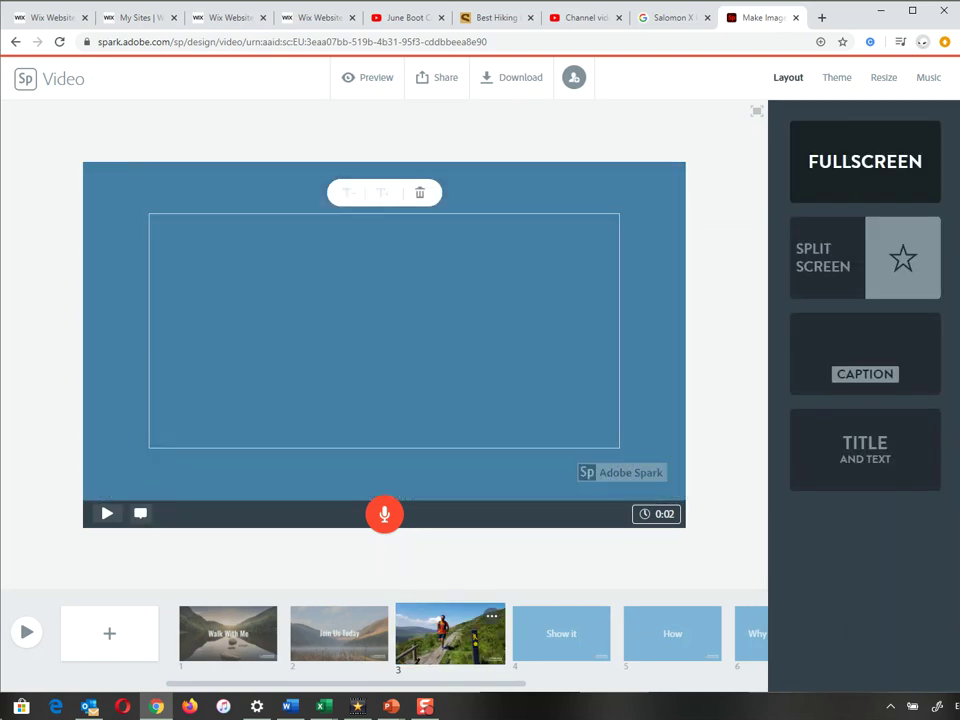
text(To Work)
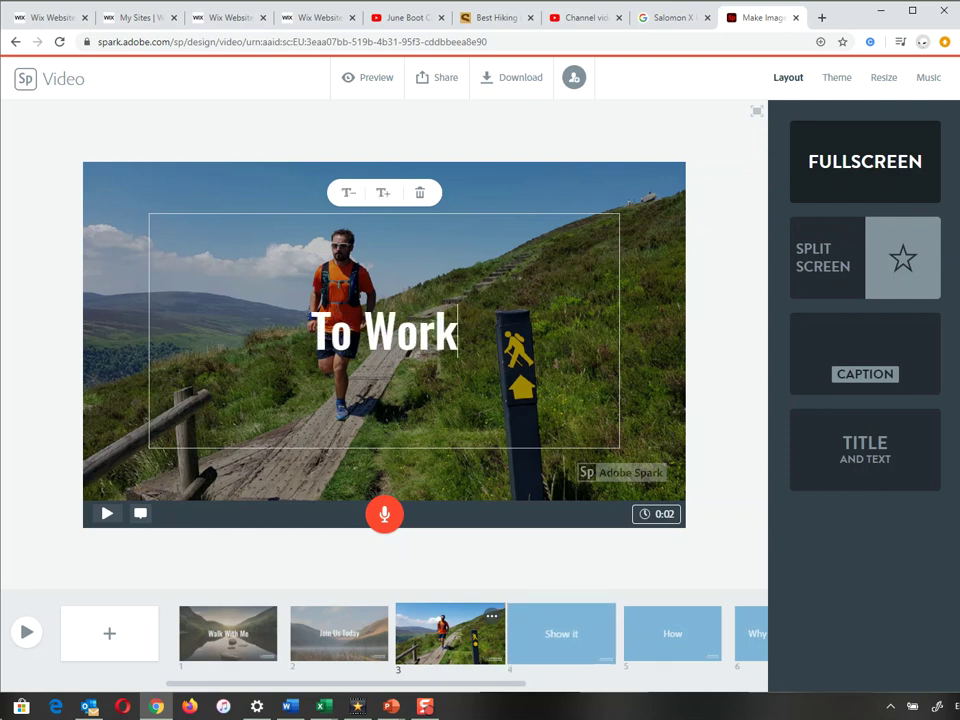
- Upload Glendalough Upper Lake.jpg from the Website images folder as the photo of the fourth slide, "Show it"
click(551, 632)
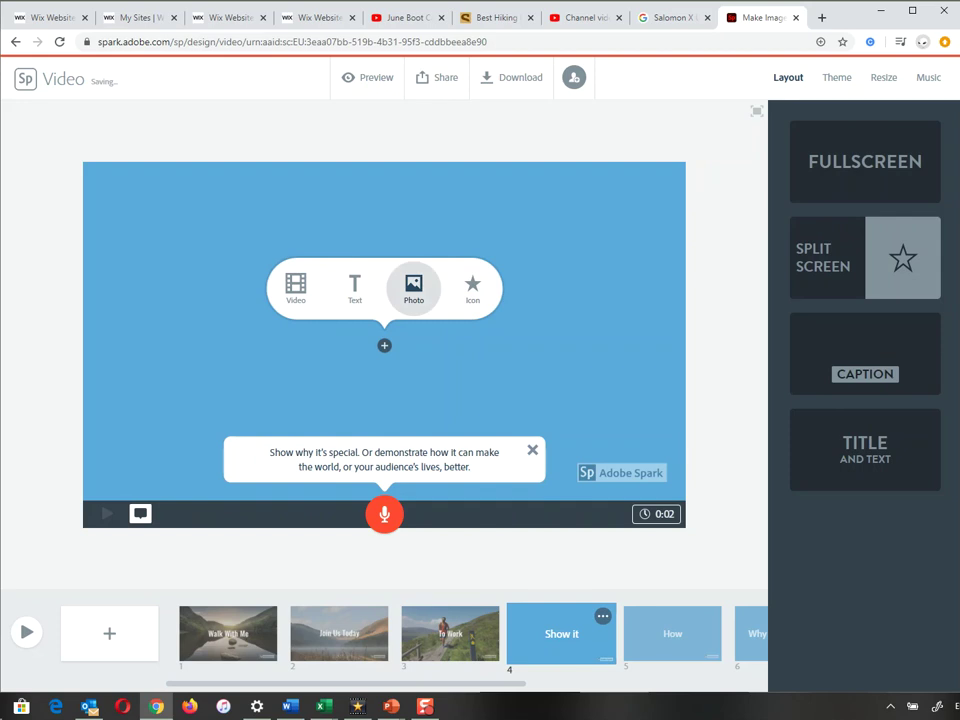
click(413, 288)
click(864, 169)
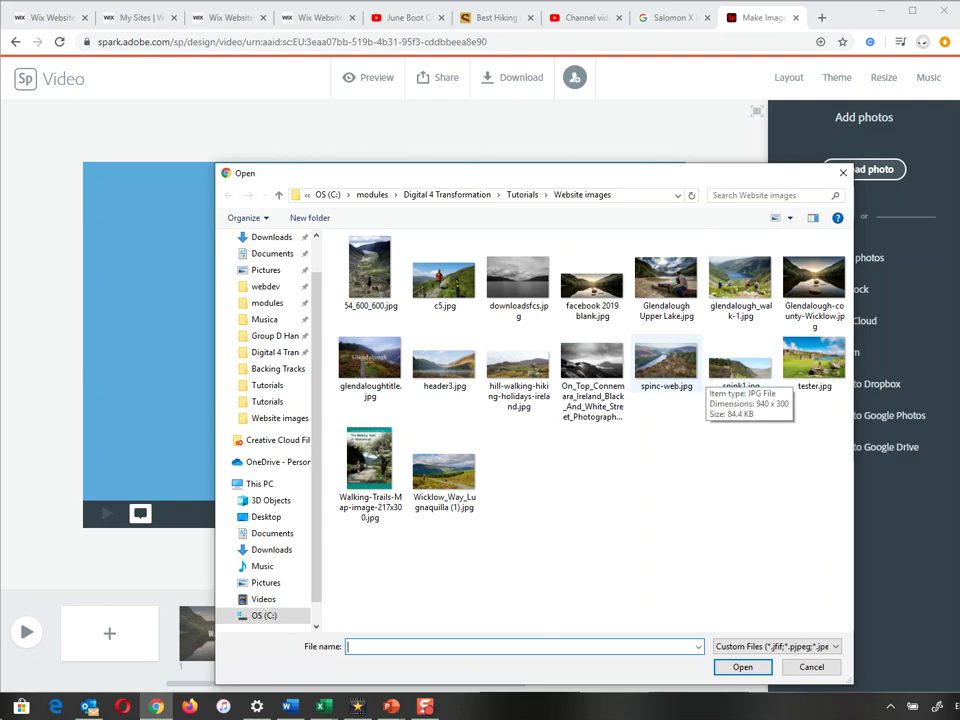
double_click(666, 282)
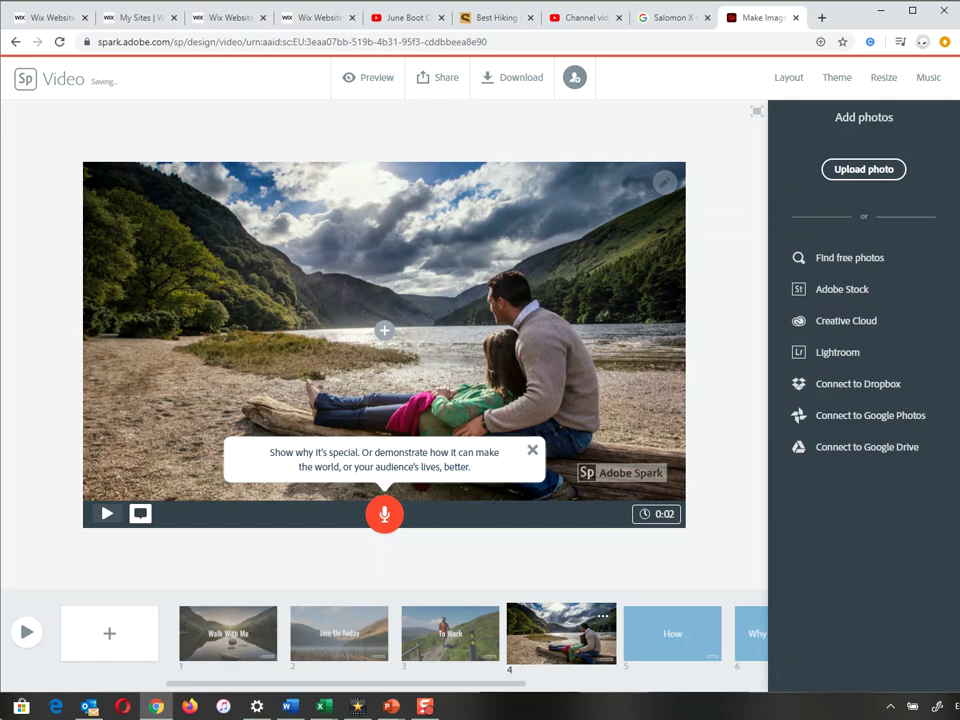
- Add the text "Rest" over the fourth slide's photo
click(384, 330)
click(349, 280)
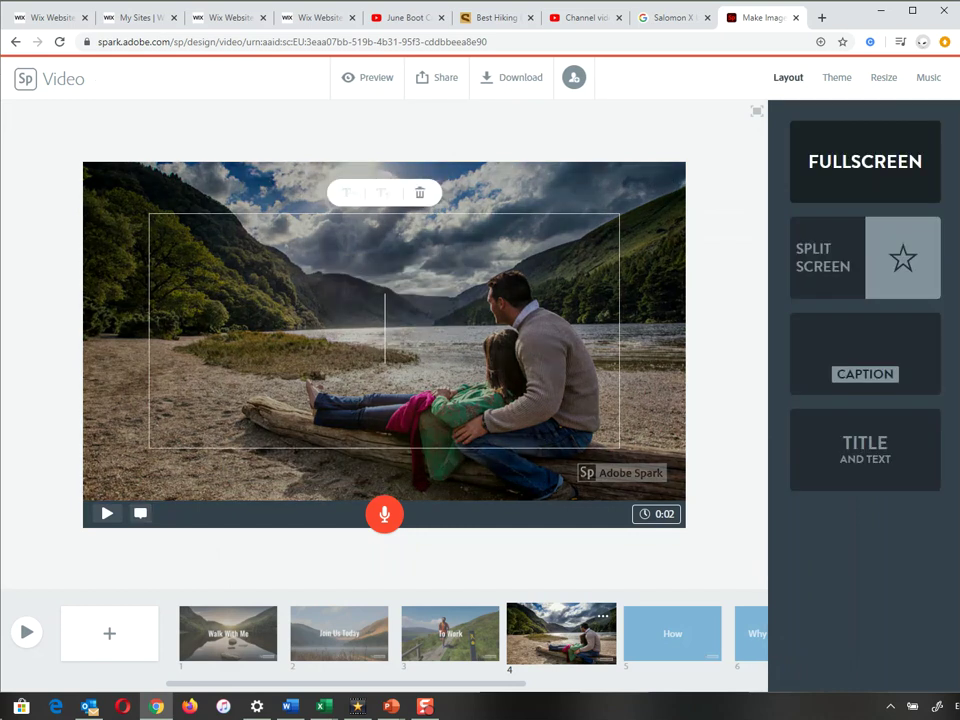
text(To)
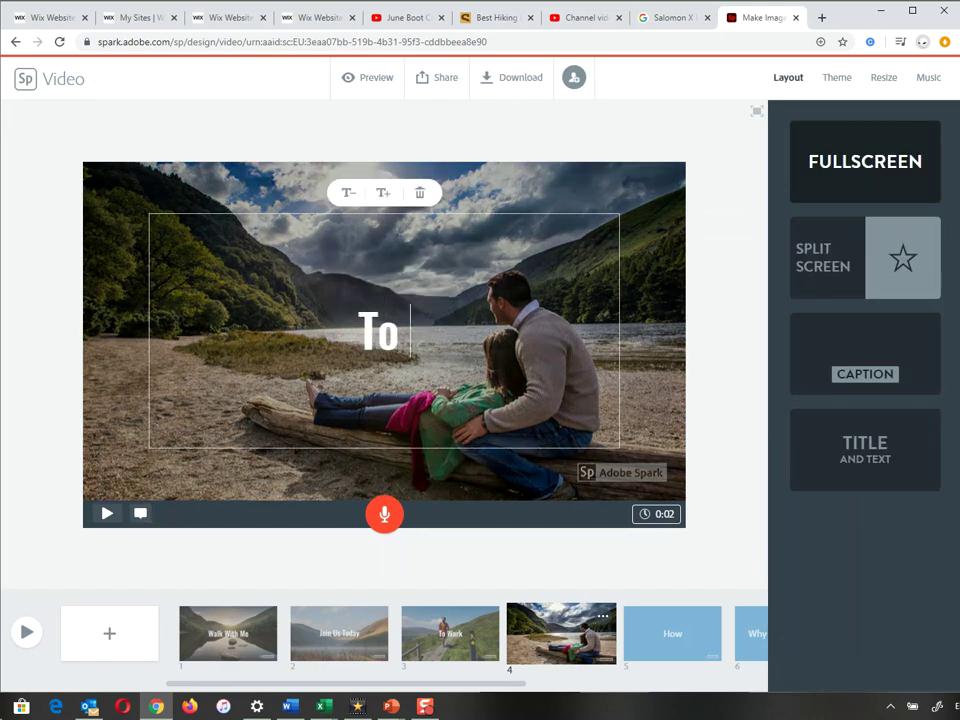
key(BackSpace)
key(BackSpace)
text(Rest)
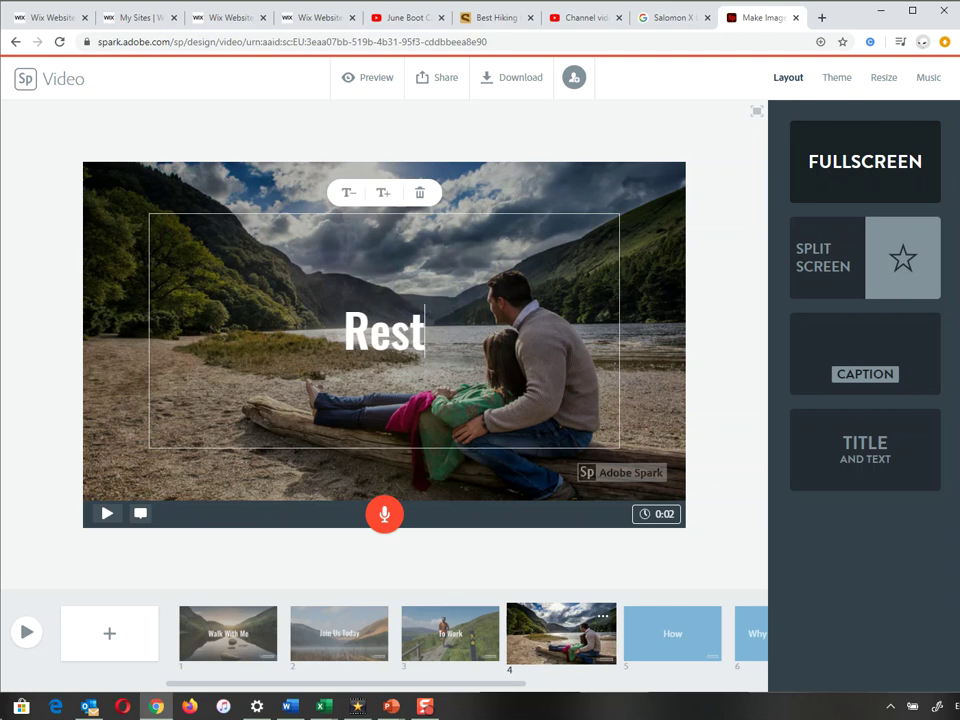
- Upload glendalough_walk-1.jpg from the Website images folder as the photo of the fifth slide, "How"
click(672, 633)
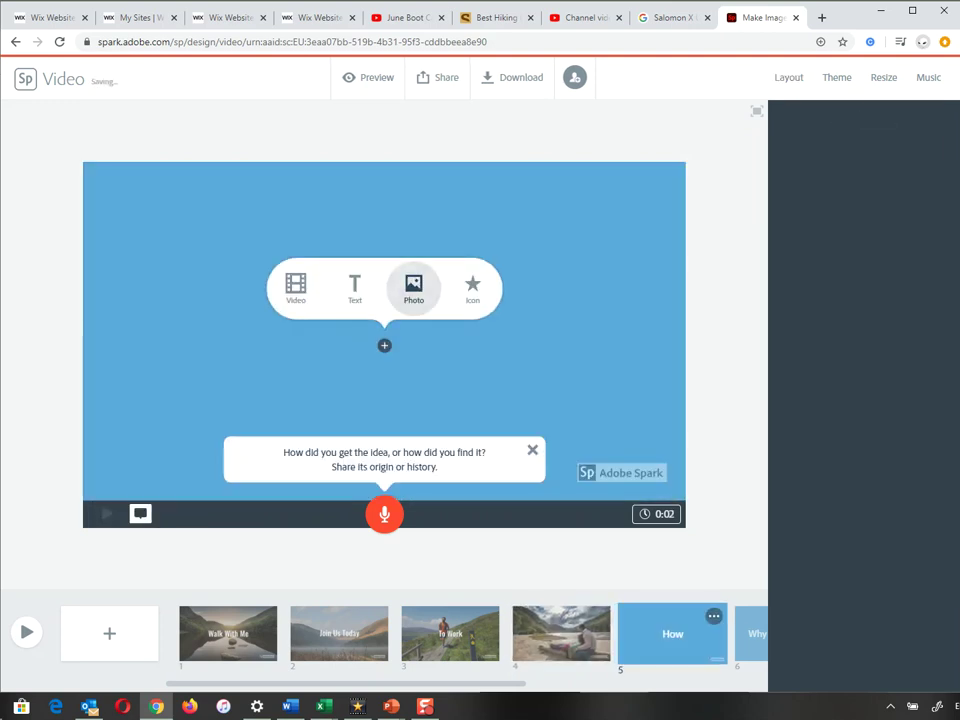
click(413, 288)
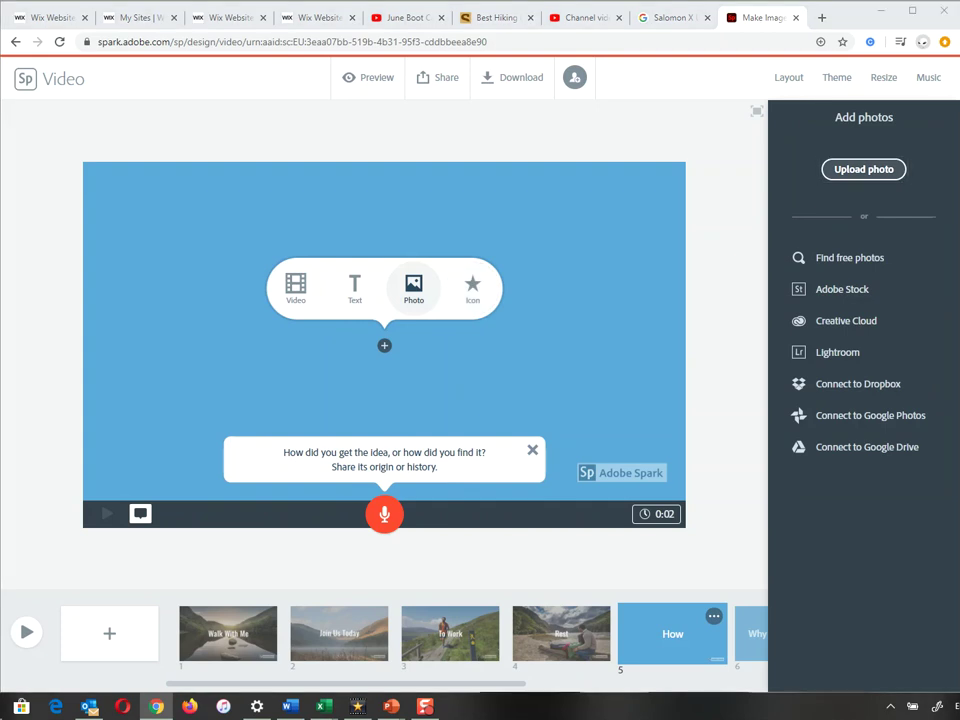
click(864, 169)
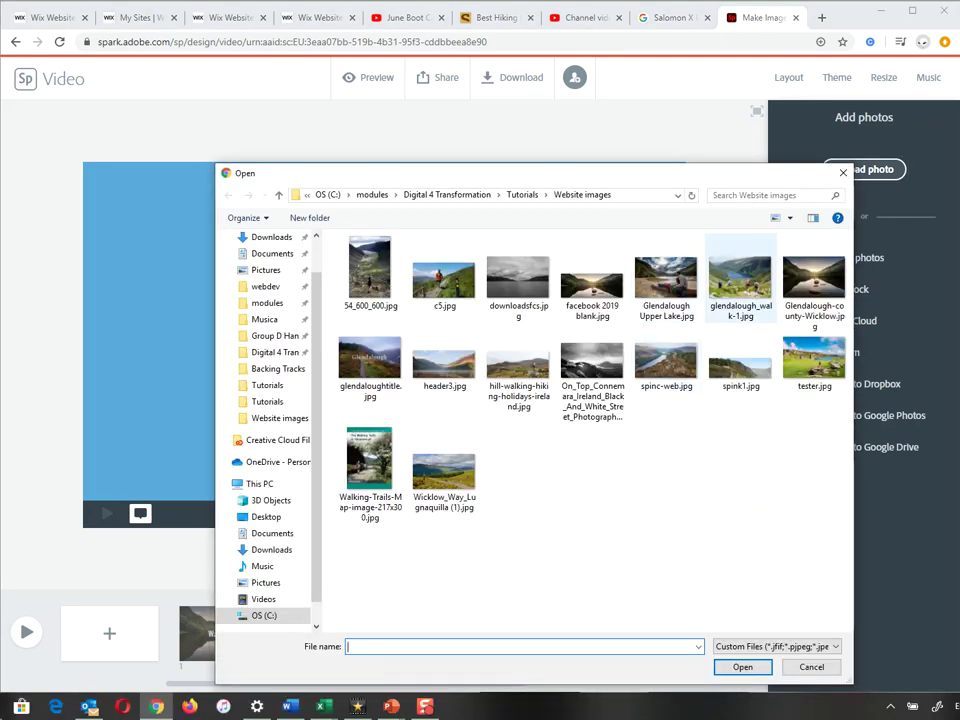
double_click(740, 279)
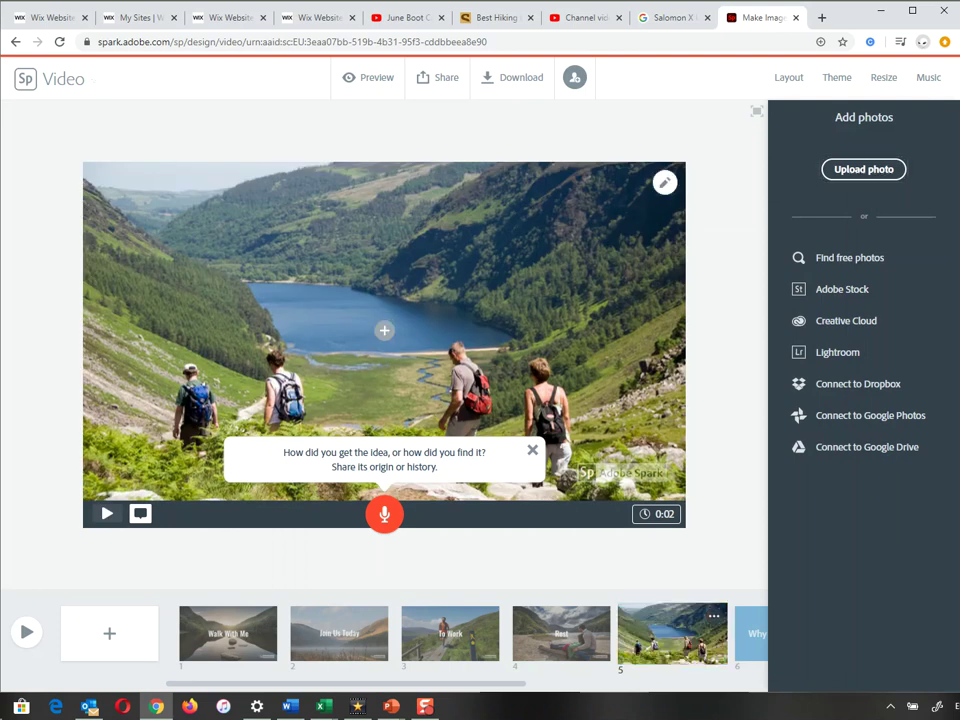
- Add the text "& Play" over the fifth slide's photo
click(384, 331)
click(356, 286)
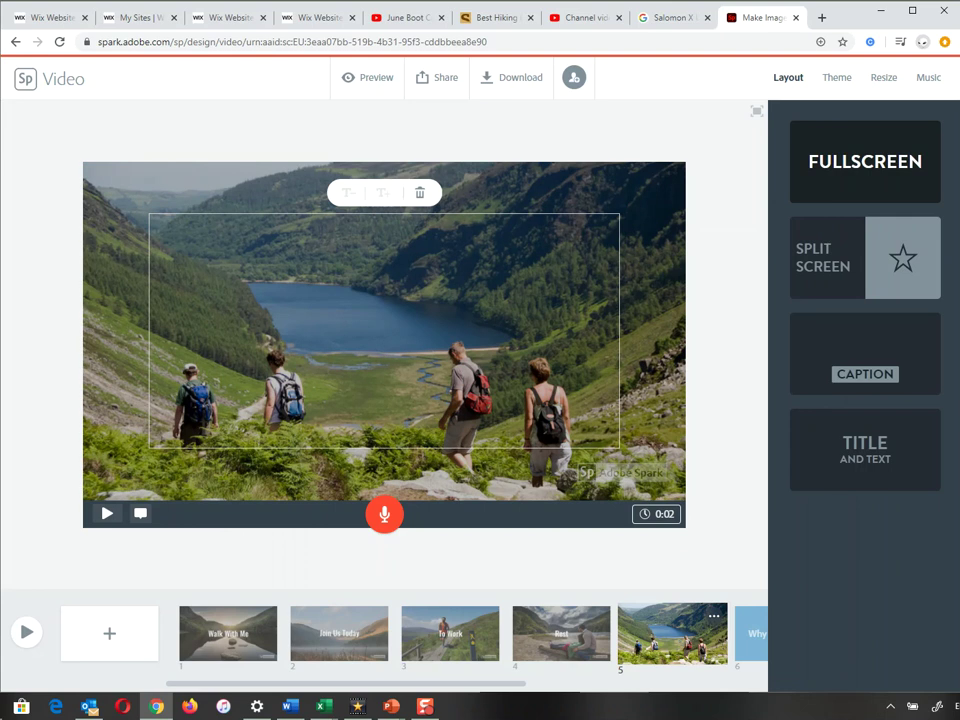
text(& Play)
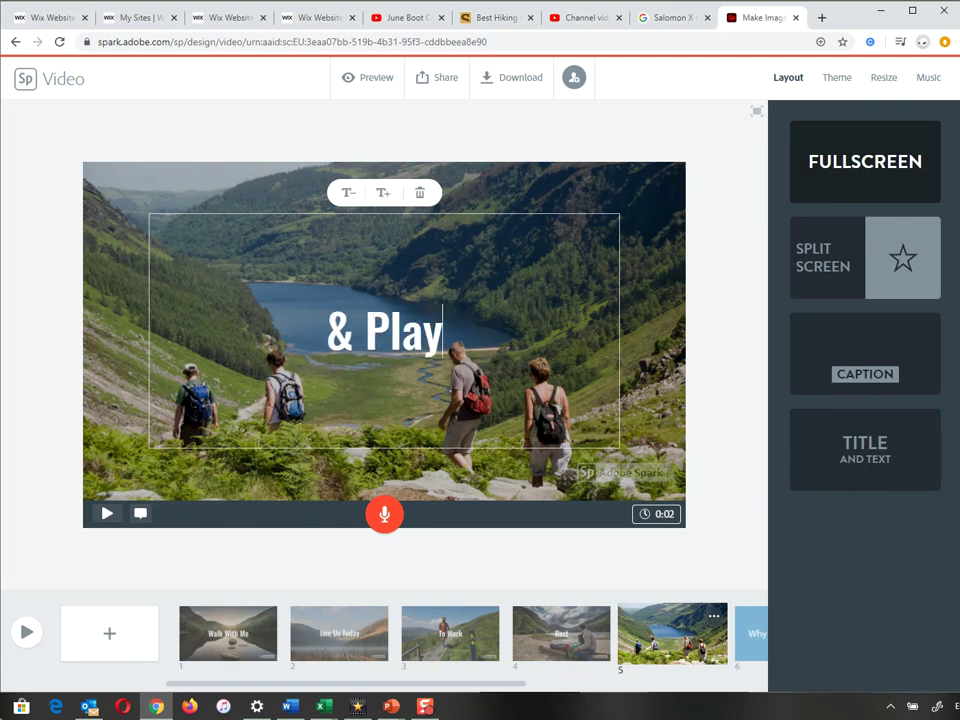
- Upload glendaloughtitle.jpg from the Website images folder as the photo of the sixth slide, "Why I'm sharing it"
click(752, 634)
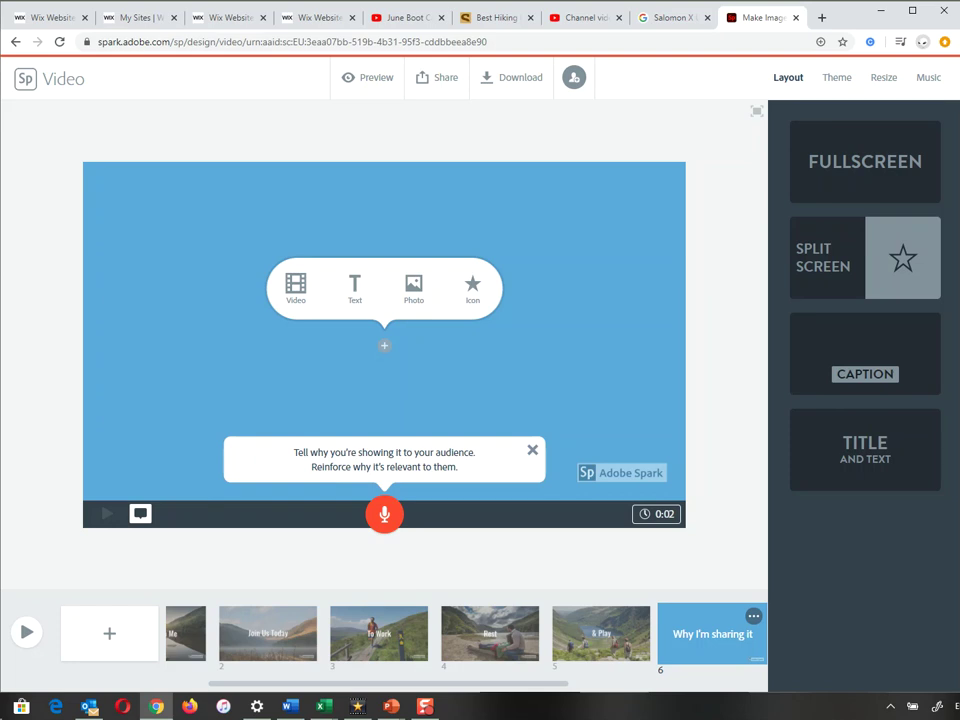
click(413, 288)
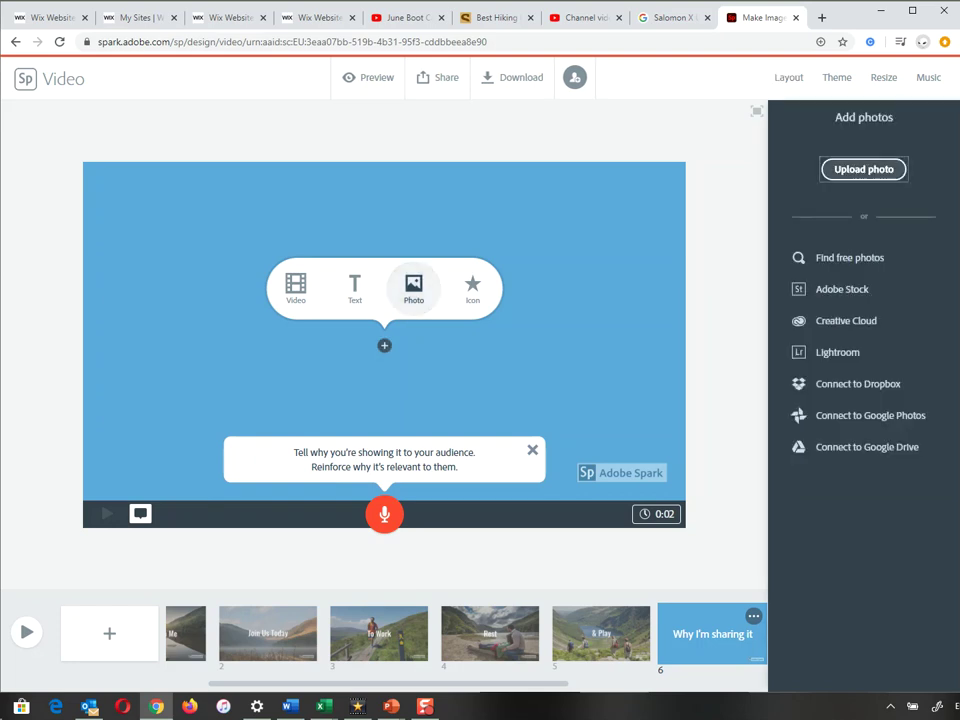
click(864, 169)
click(370, 365)
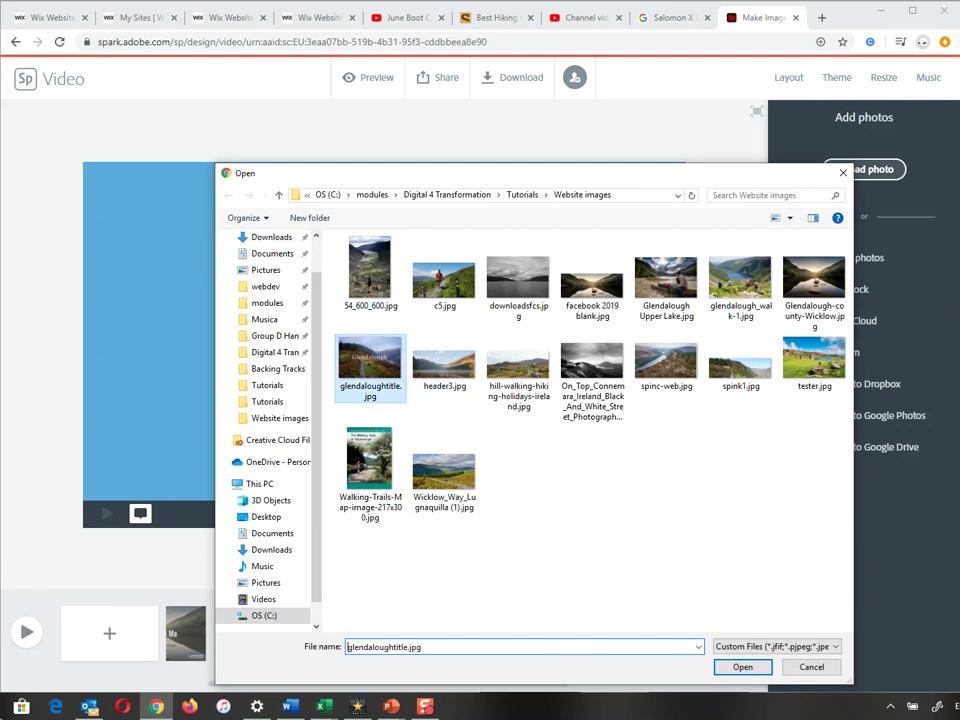
key(Return)
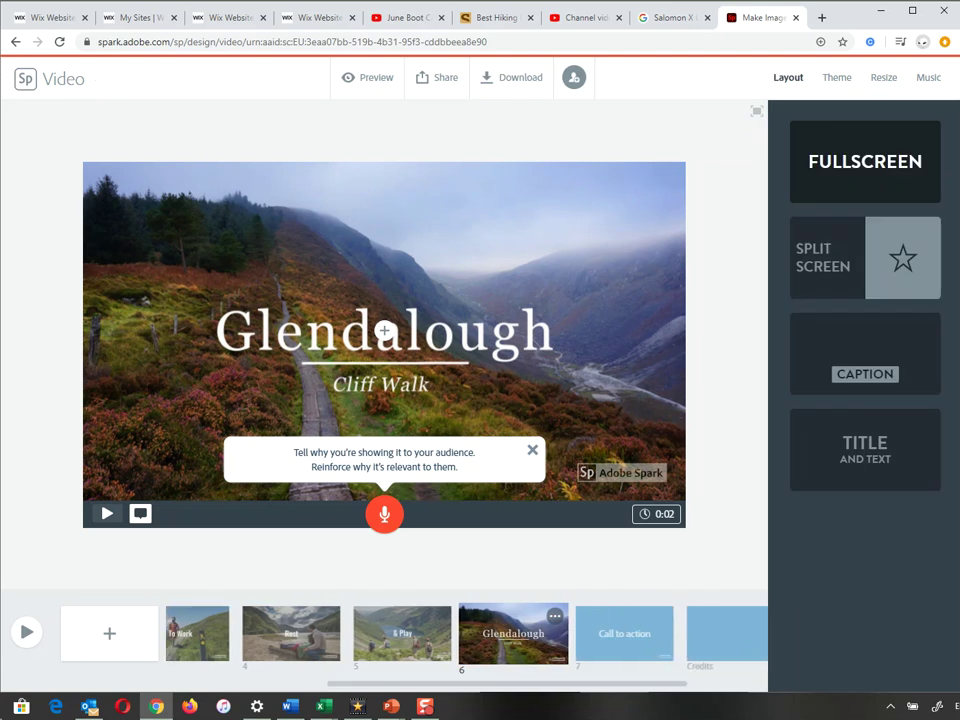
- Upload spinc-web.jpg from the Website images folder as the photo of the seventh slide, "Call to action"
click(624, 634)
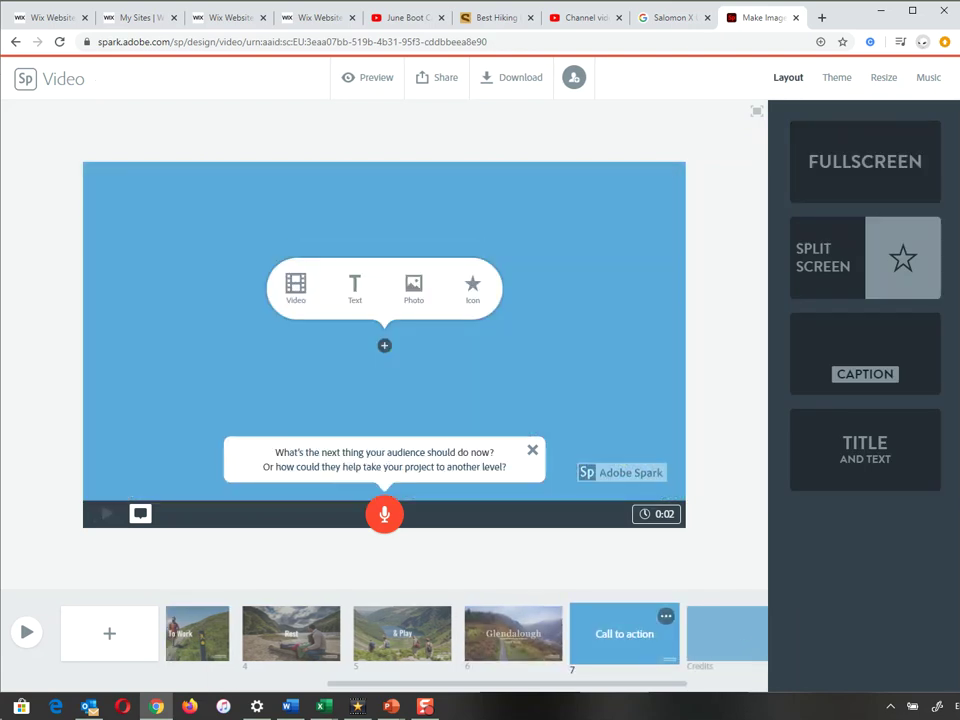
click(413, 287)
click(865, 168)
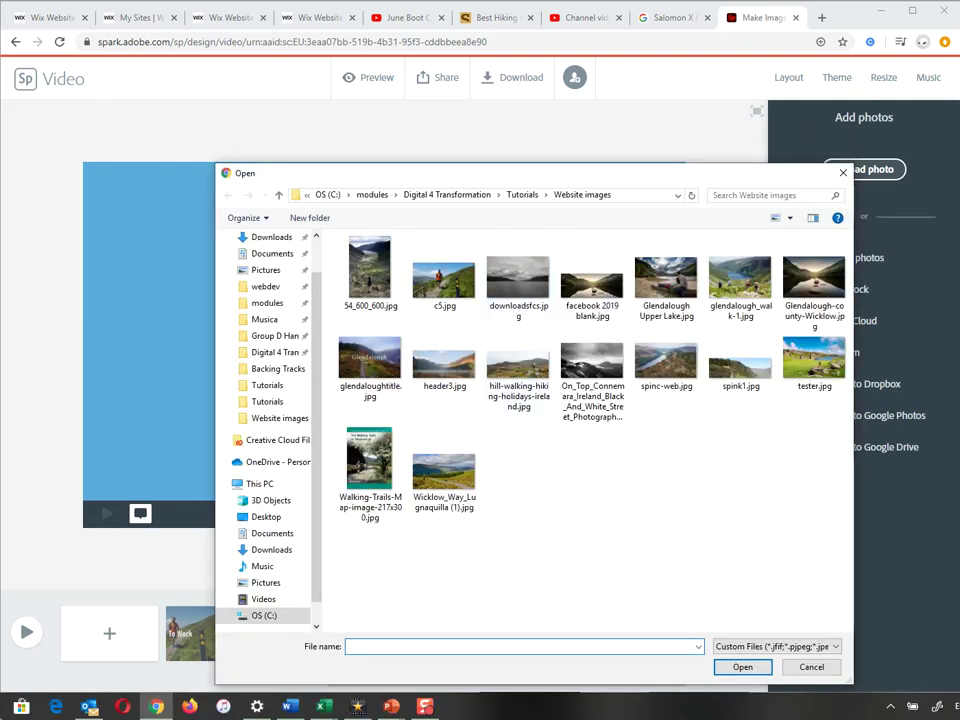
double_click(666, 362)
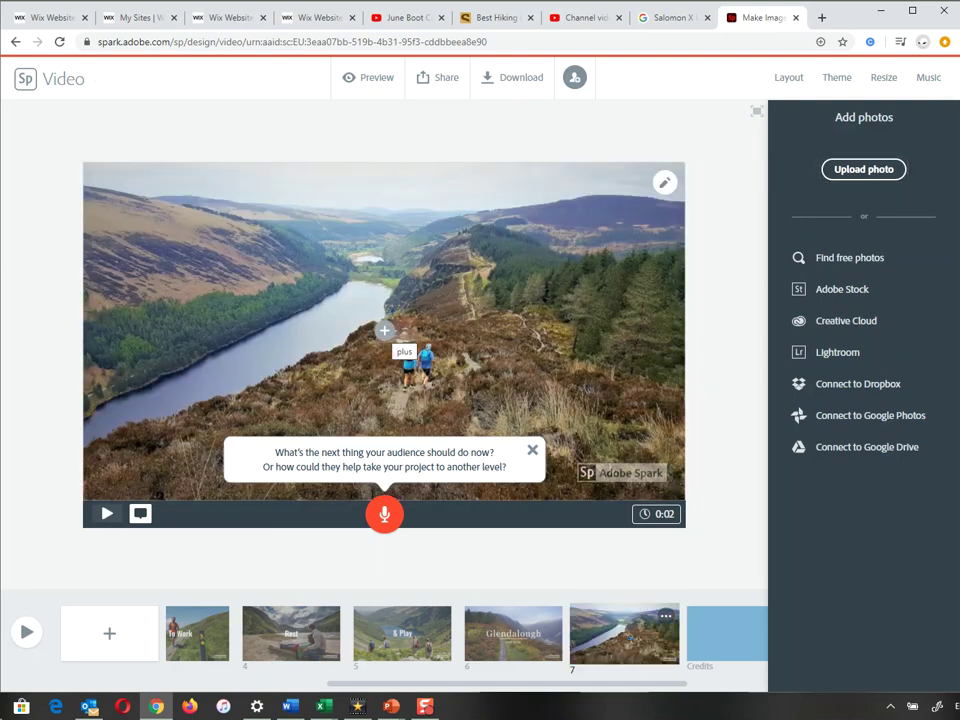
- Add the text "Garden of Ireland" over the seventh slide's photo
click(384, 330)
click(355, 288)
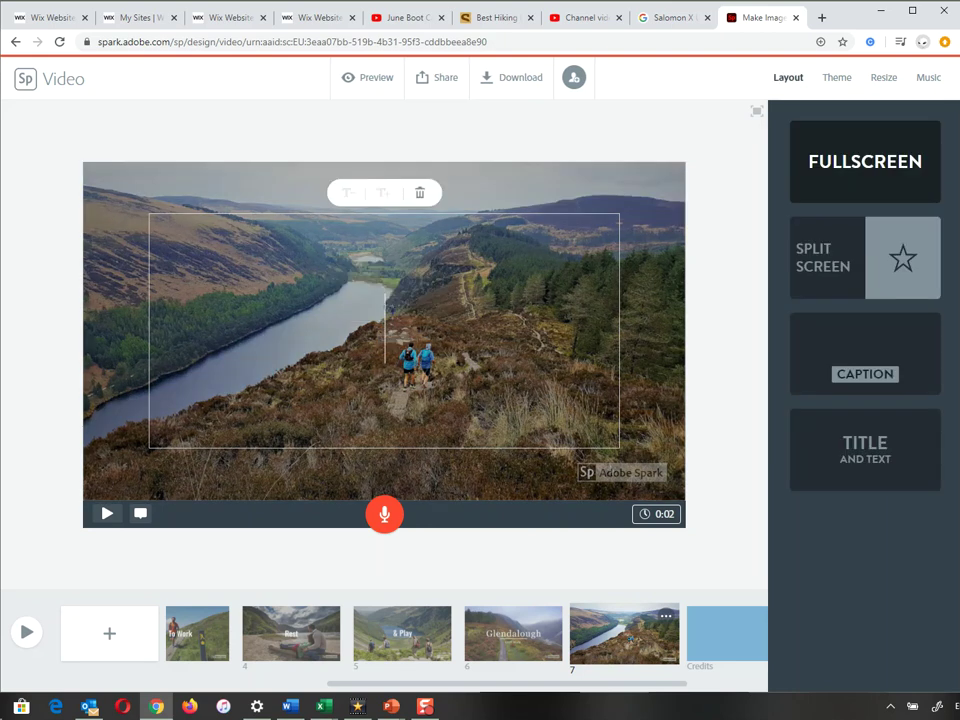
text(Garden)
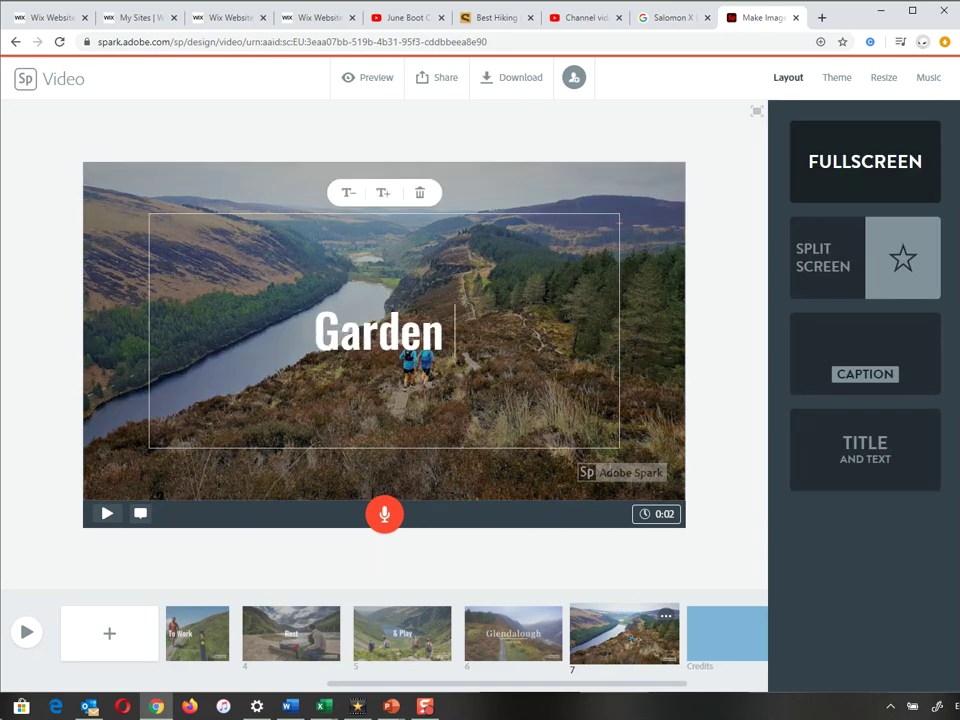
text( of Ireland)
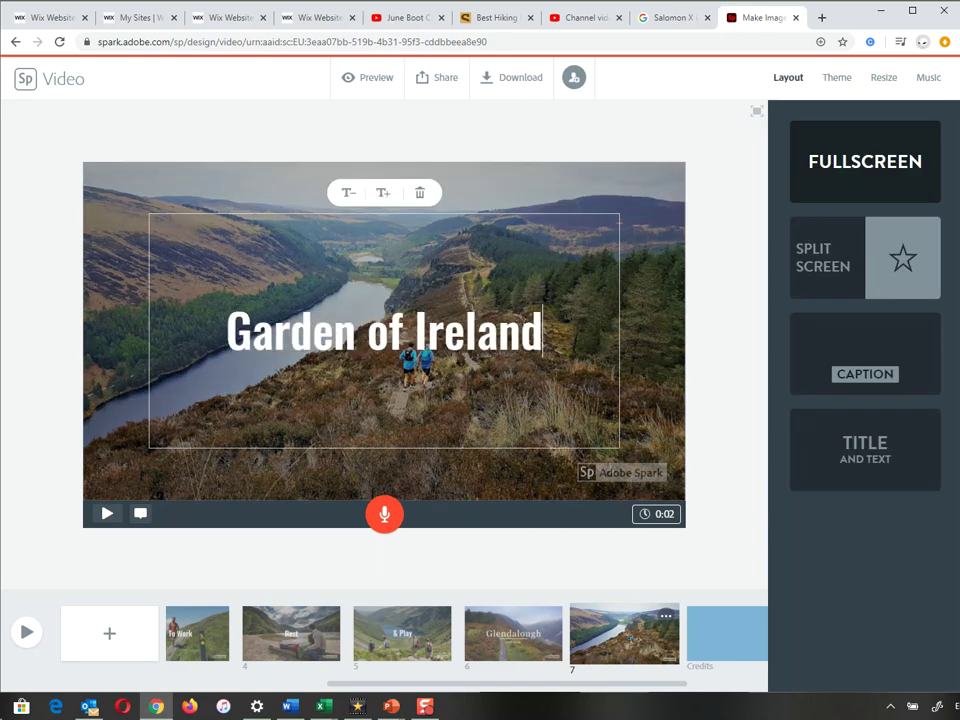
key(Escape)
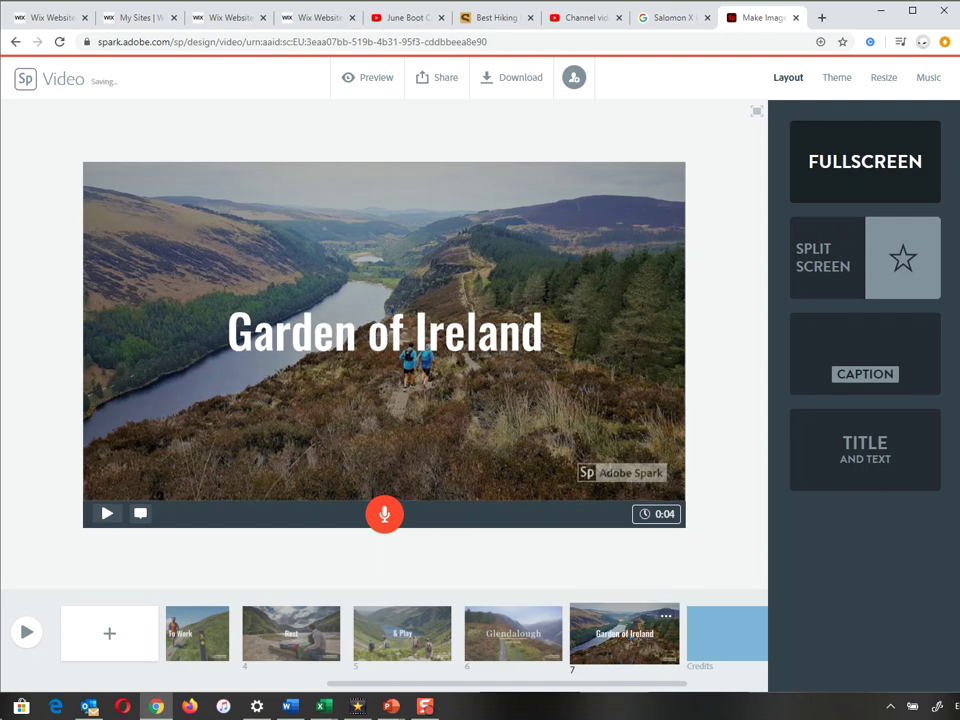
- Review the photos, text and durations of the first five slides one after another
drag(450, 684, 289, 684)
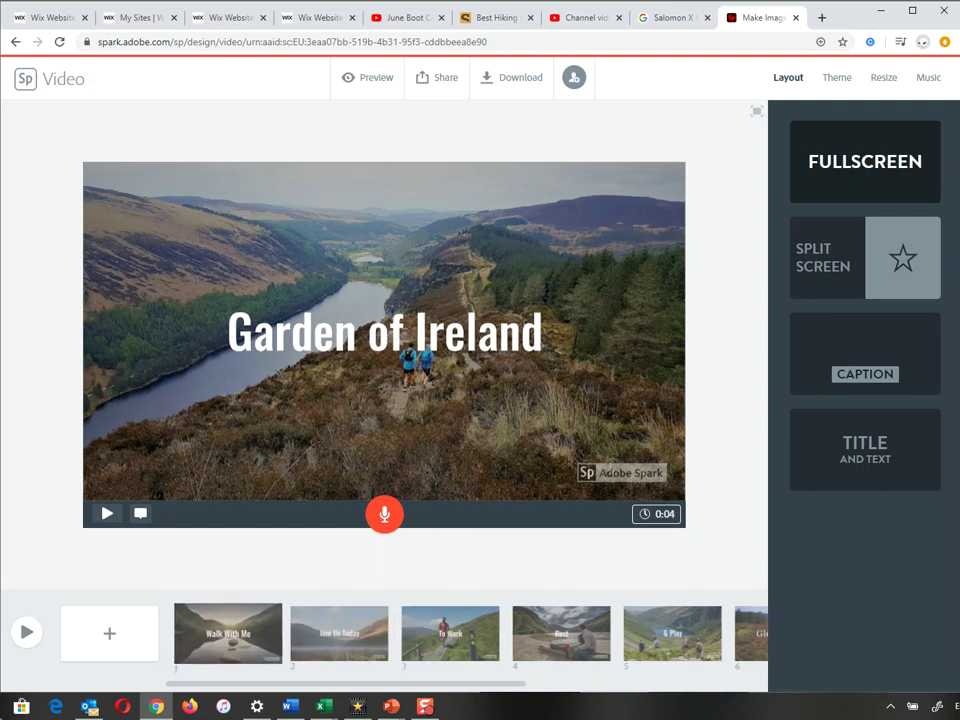
click(228, 634)
click(339, 634)
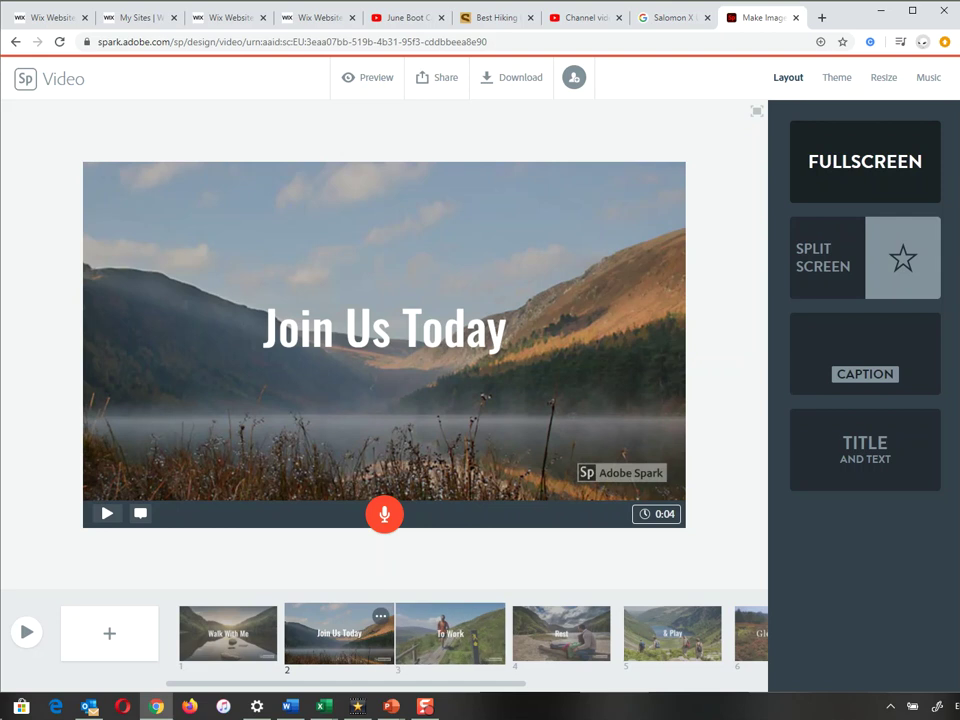
click(450, 634)
click(561, 634)
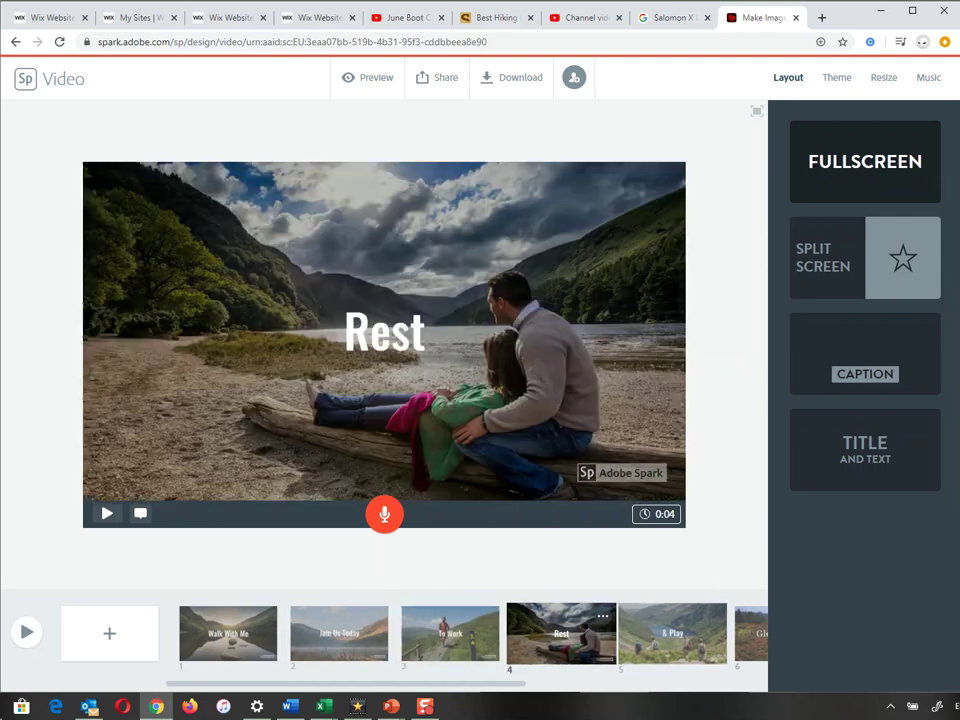
click(672, 634)
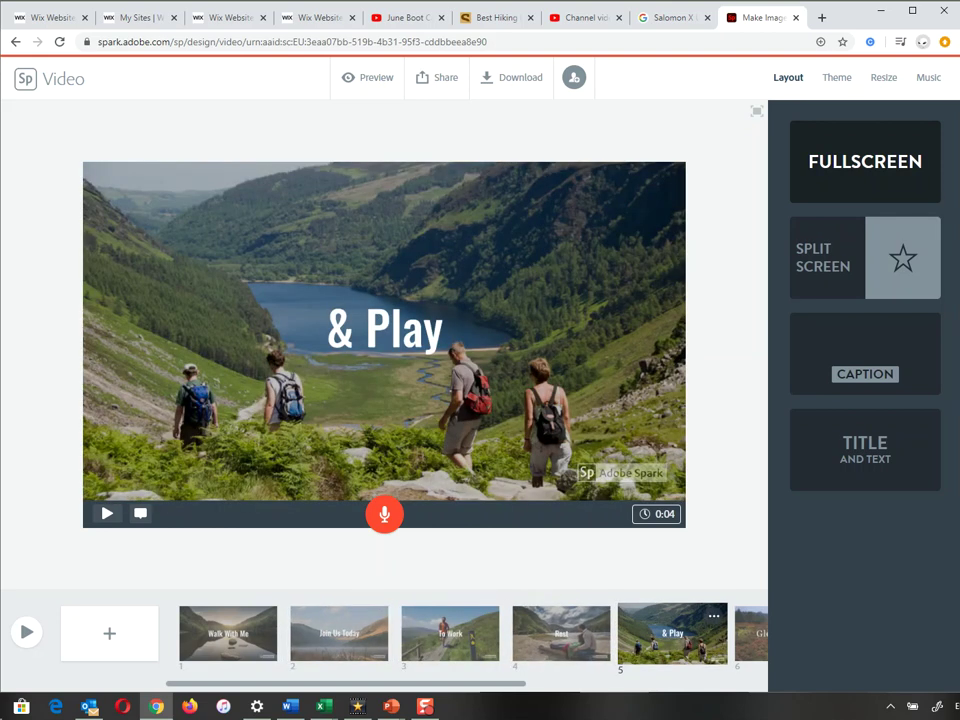
- Set the durations of the first slide, "Walk With Me", and the seventh slide, "Garden of Ireland", to 6 seconds each
click(228, 634)
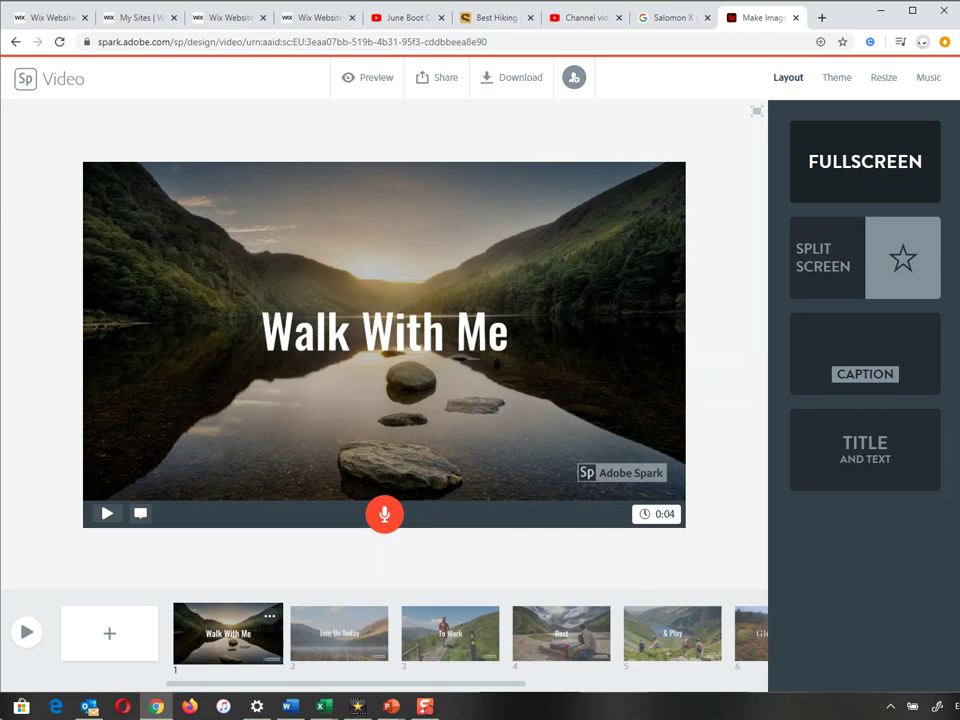
click(657, 514)
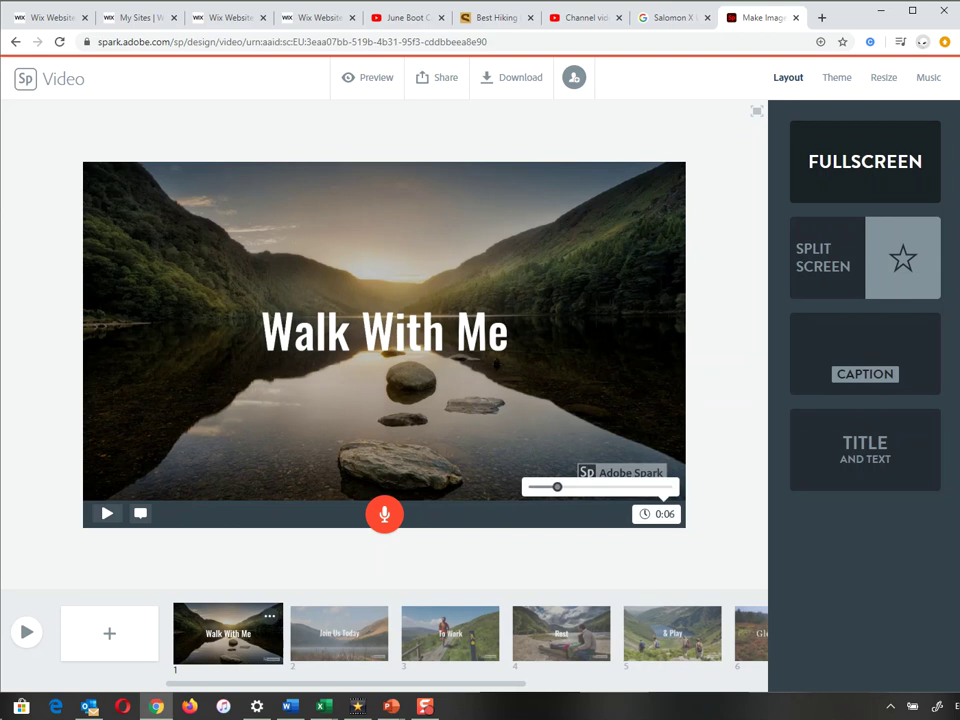
drag(450, 684, 642, 684)
click(576, 634)
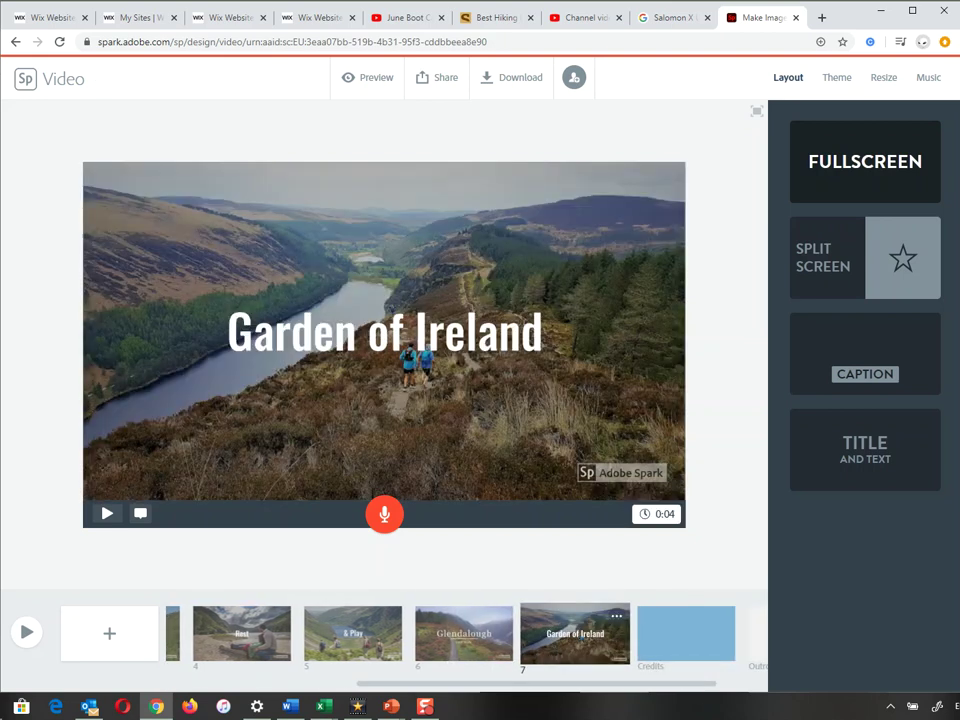
click(657, 514)
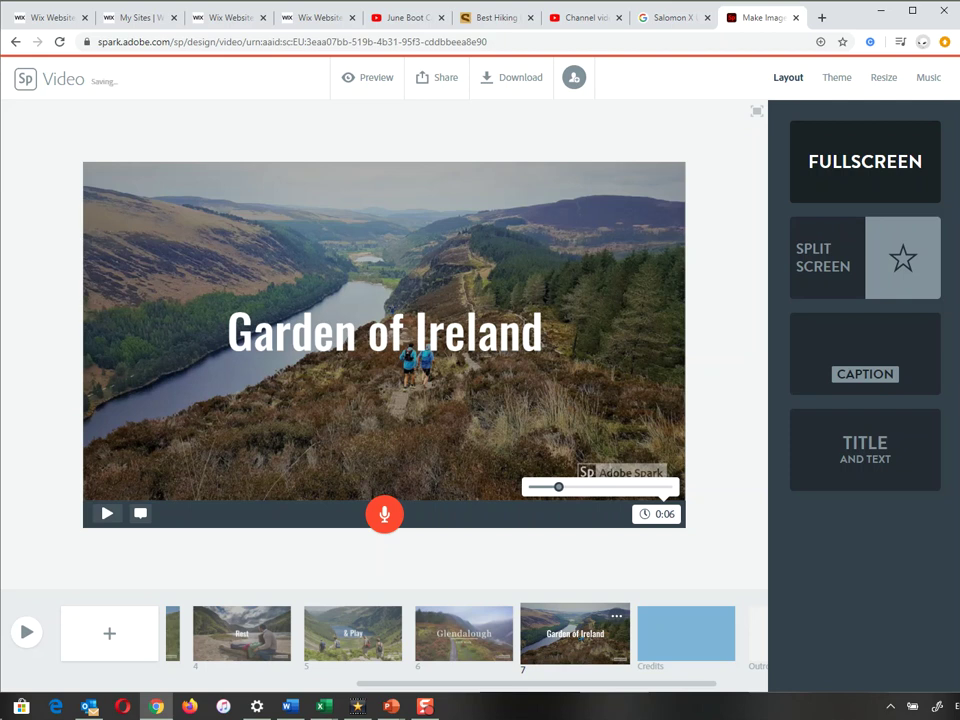
- Set the duration of the sixth slide, the Glendalough Cliff Walk title photo, to 4 seconds
click(466, 634)
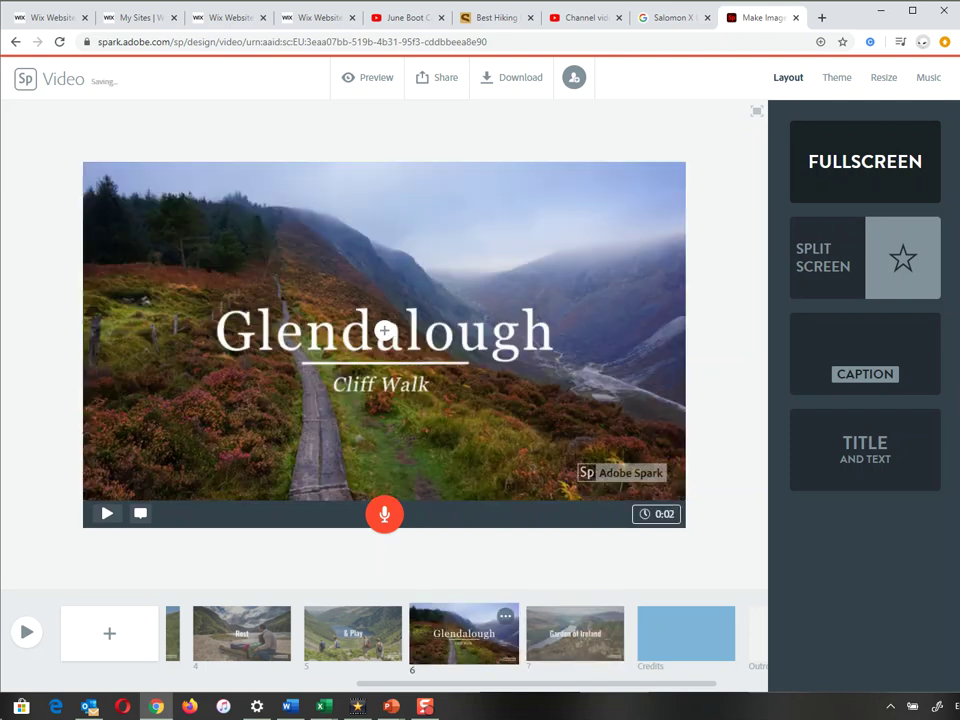
click(657, 514)
drag(560, 684, 473, 684)
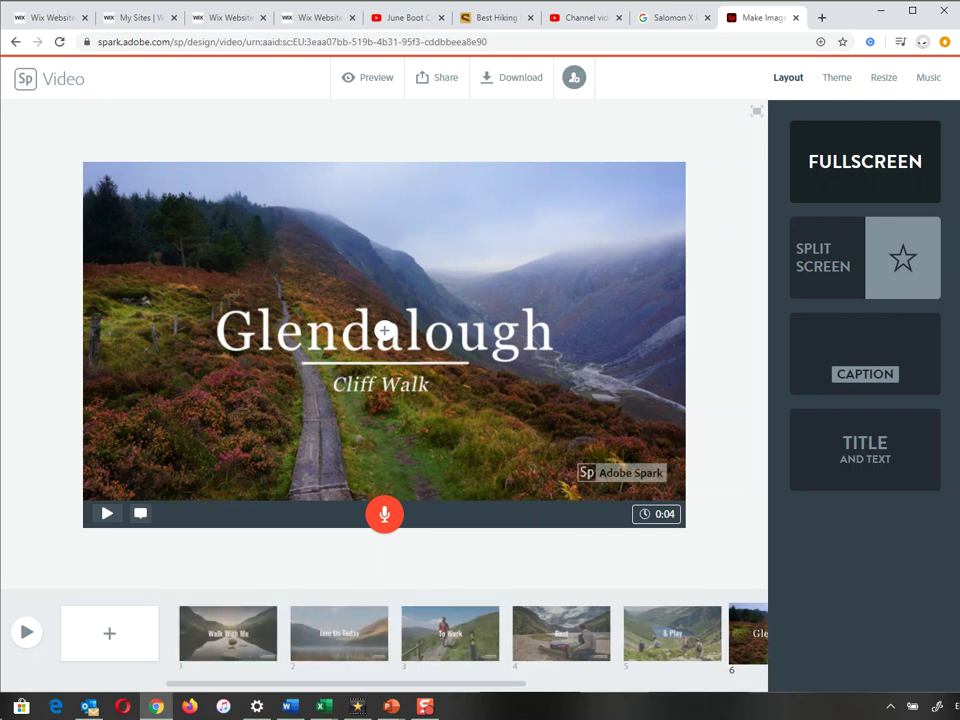
- Preview the complete slideshow from the first slide and return to the editor
click(26, 631)
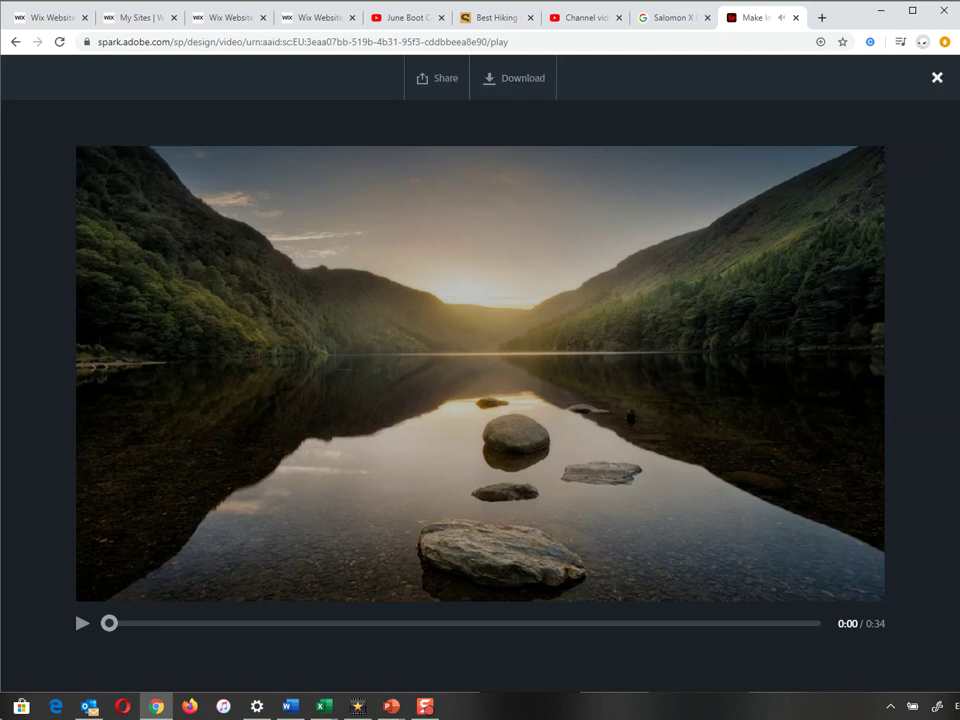
click(937, 77)
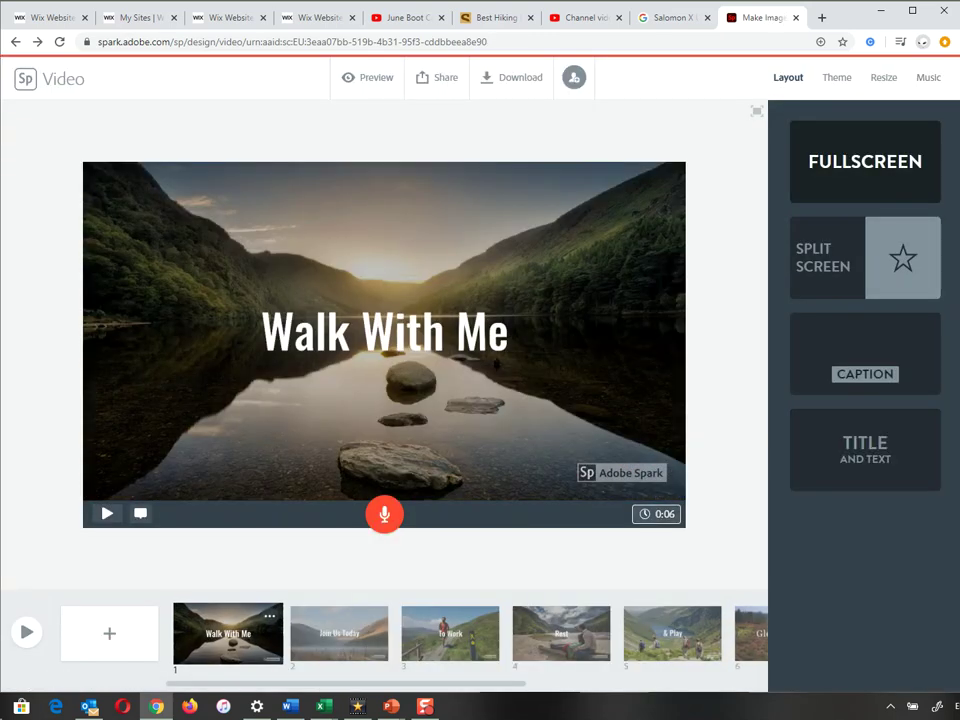
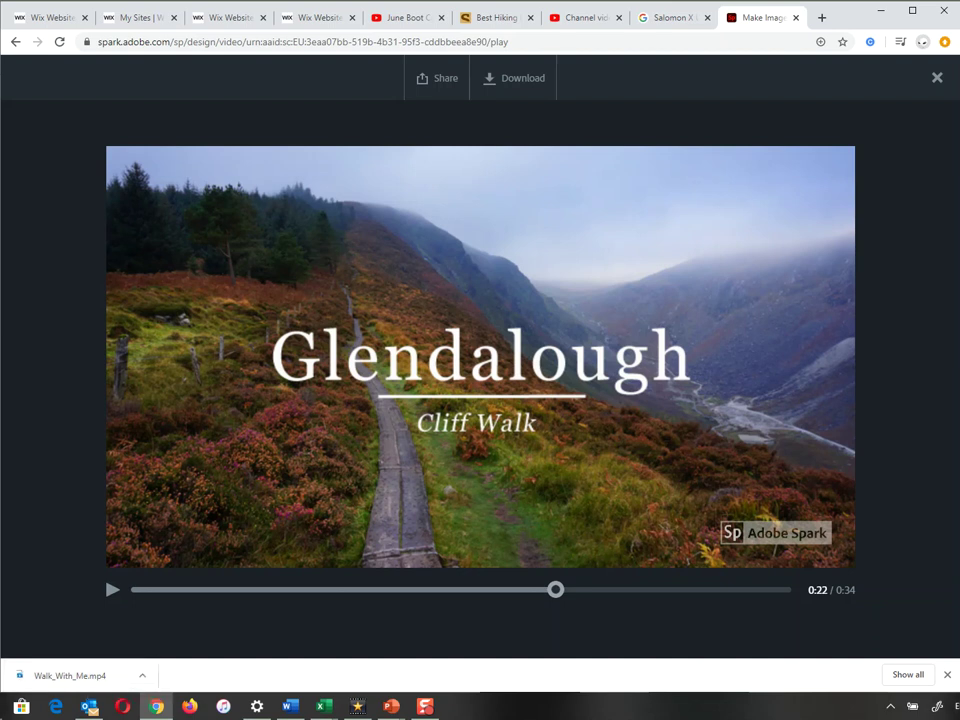
- Open the YouTube page with the account's own videos in a new browser tab
click(425, 706)
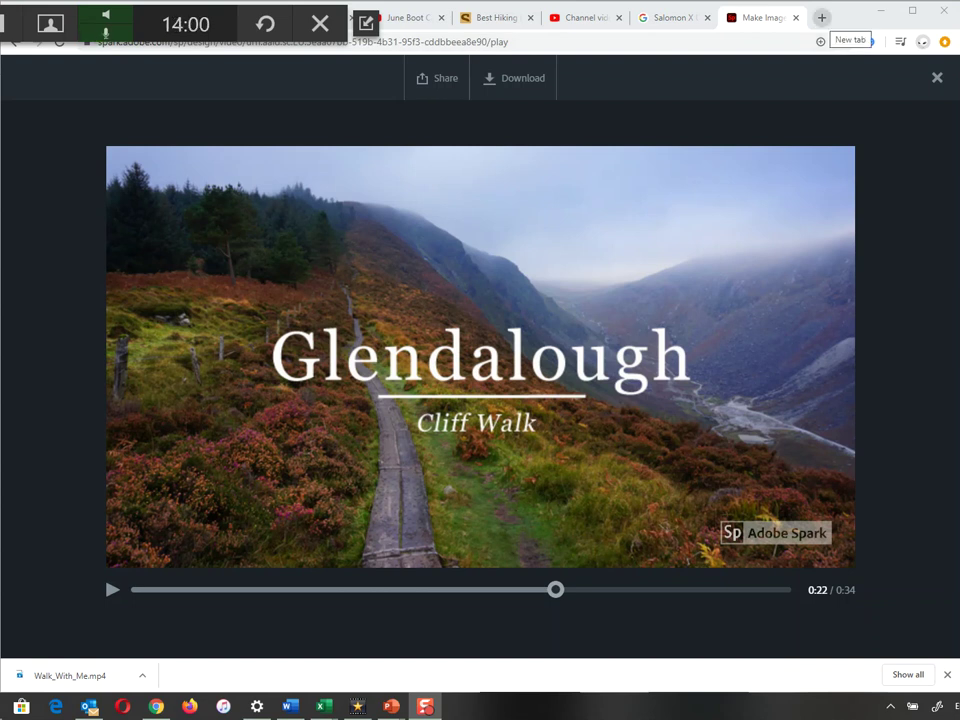
click(822, 18)
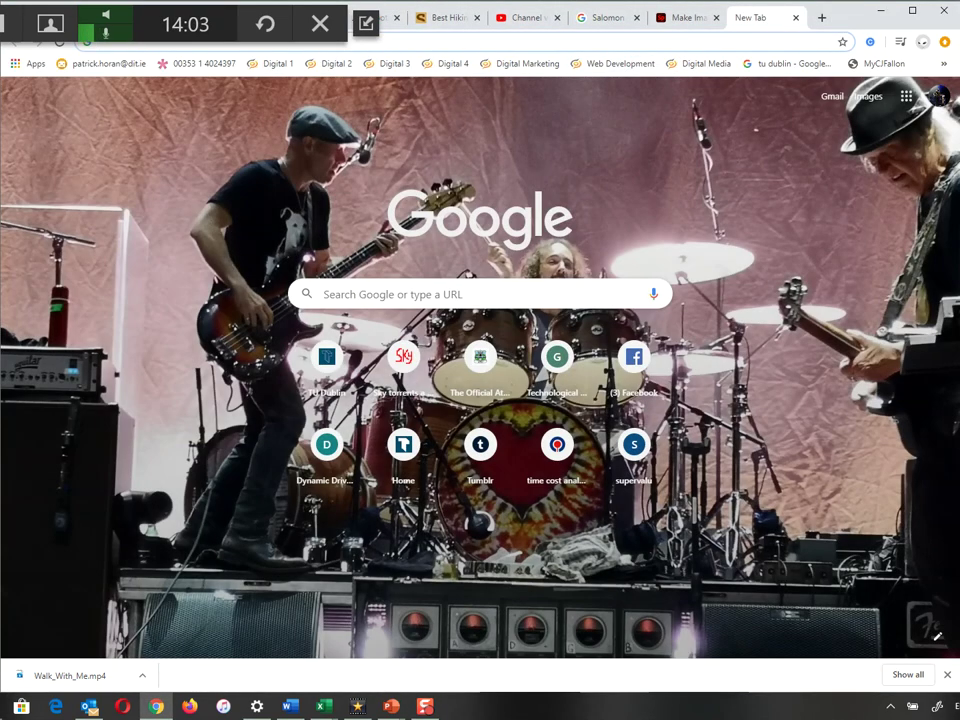
click(480, 42)
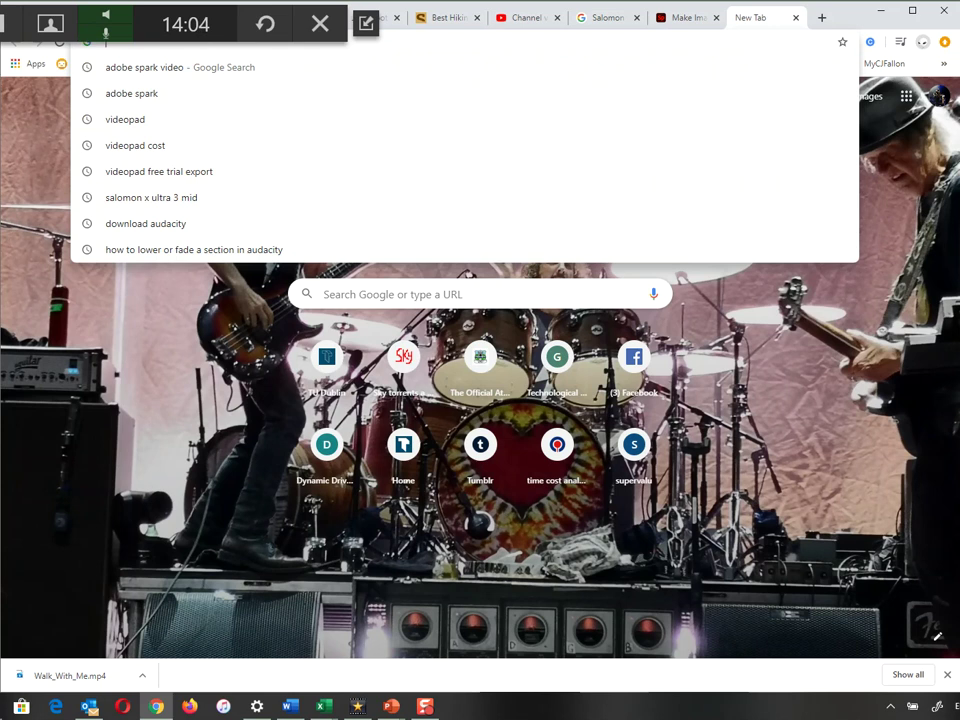
text(youtube)
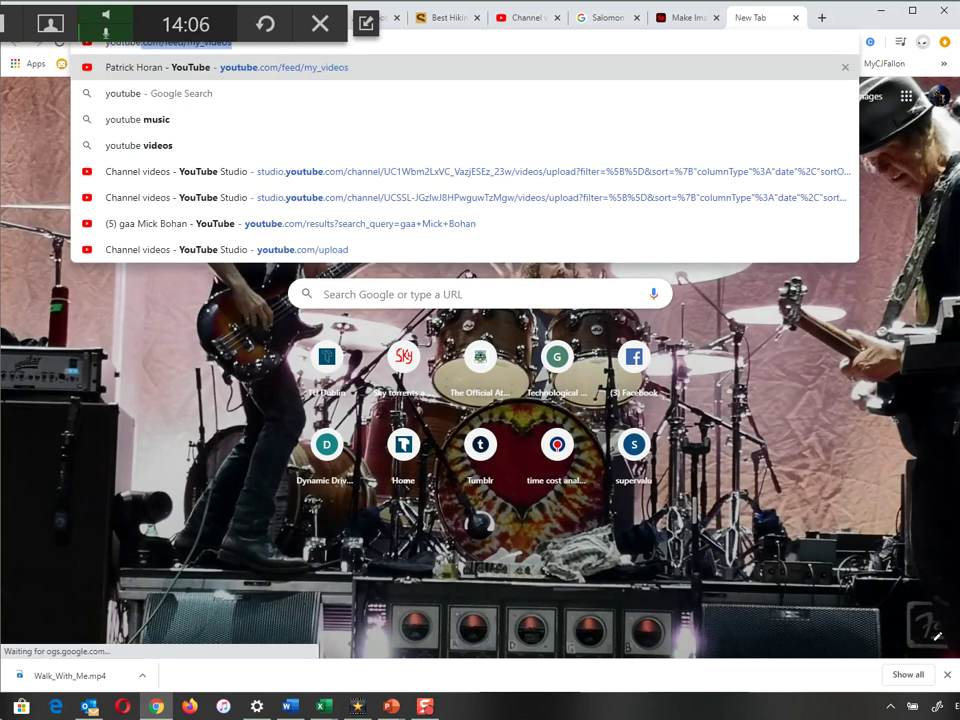
key(Return)
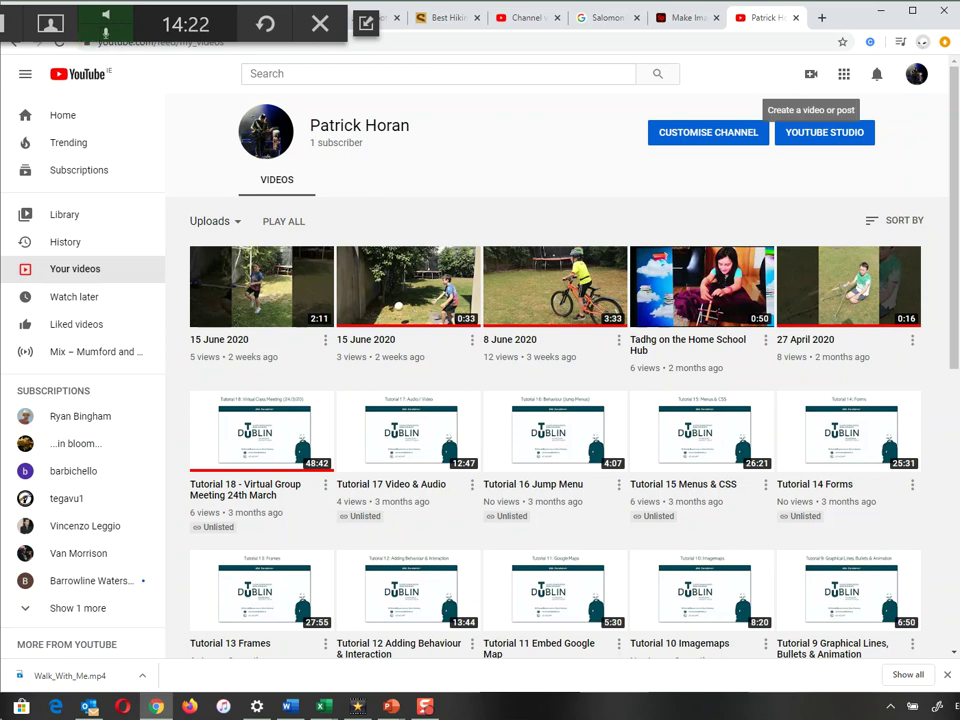
- Upload Walk_With_Me.mp4 from the Downloads folder as a new YouTube video
click(811, 74)
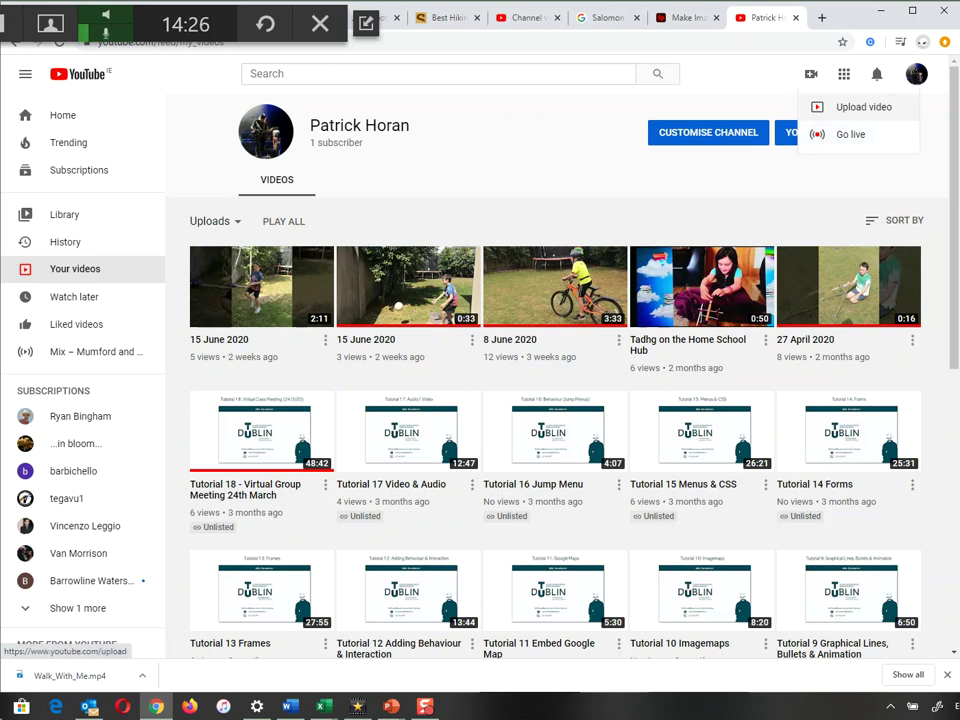
click(852, 106)
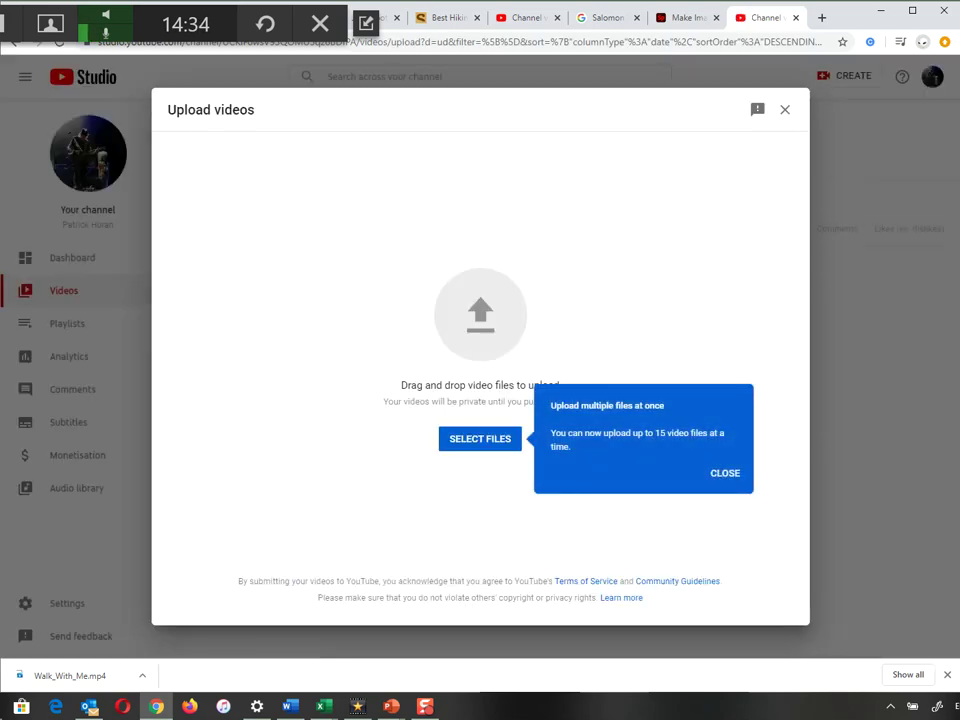
click(480, 439)
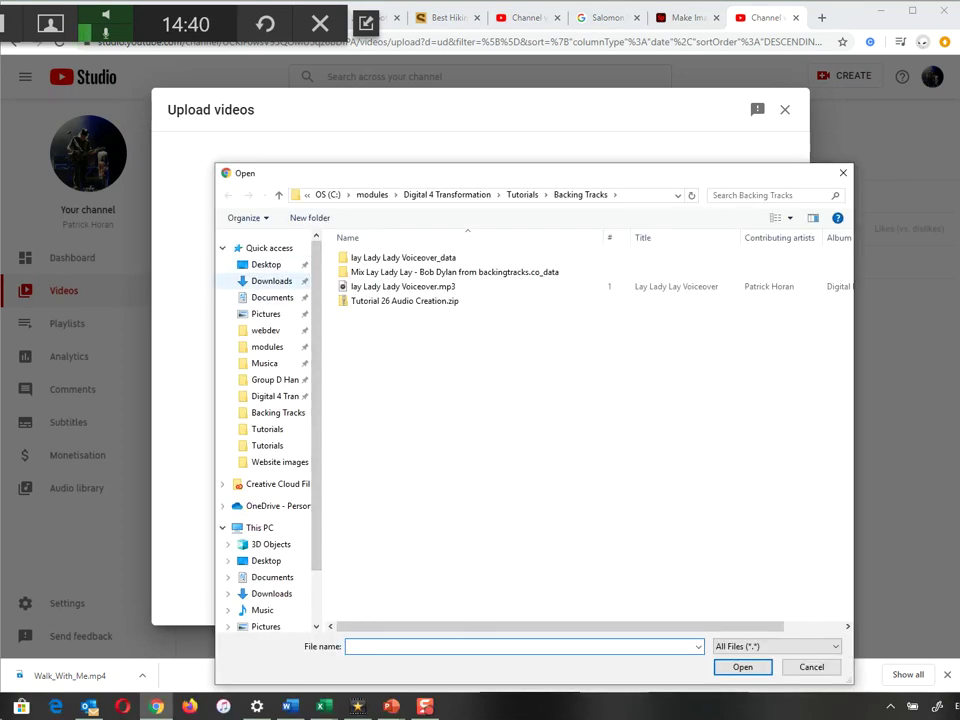
click(270, 297)
click(271, 281)
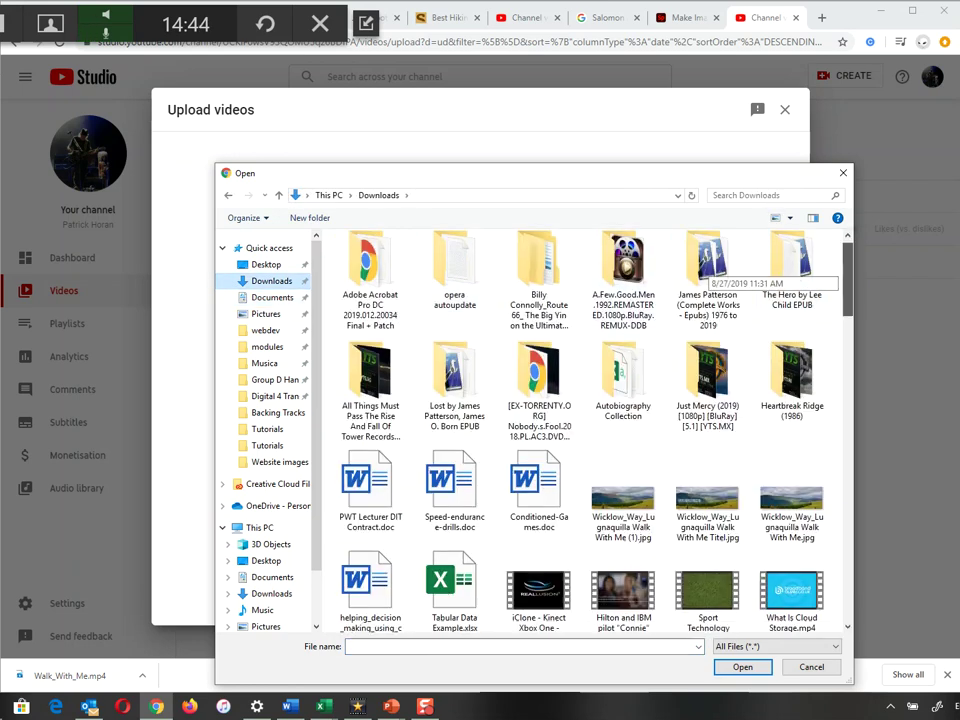
scroll(706, 265, down, 15)
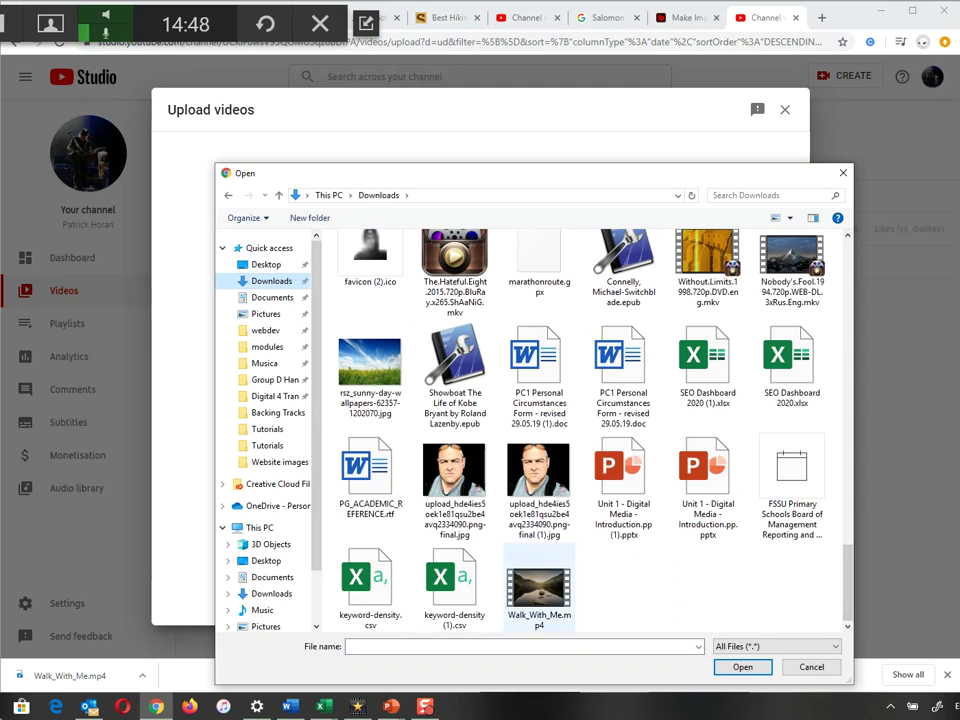
click(538, 588)
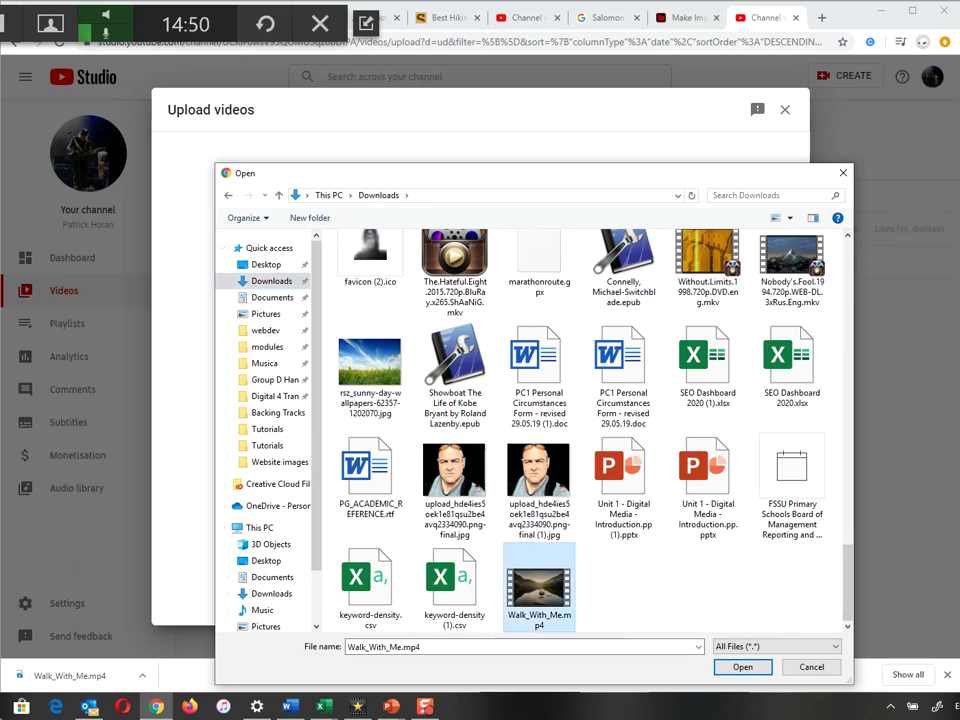
click(742, 667)
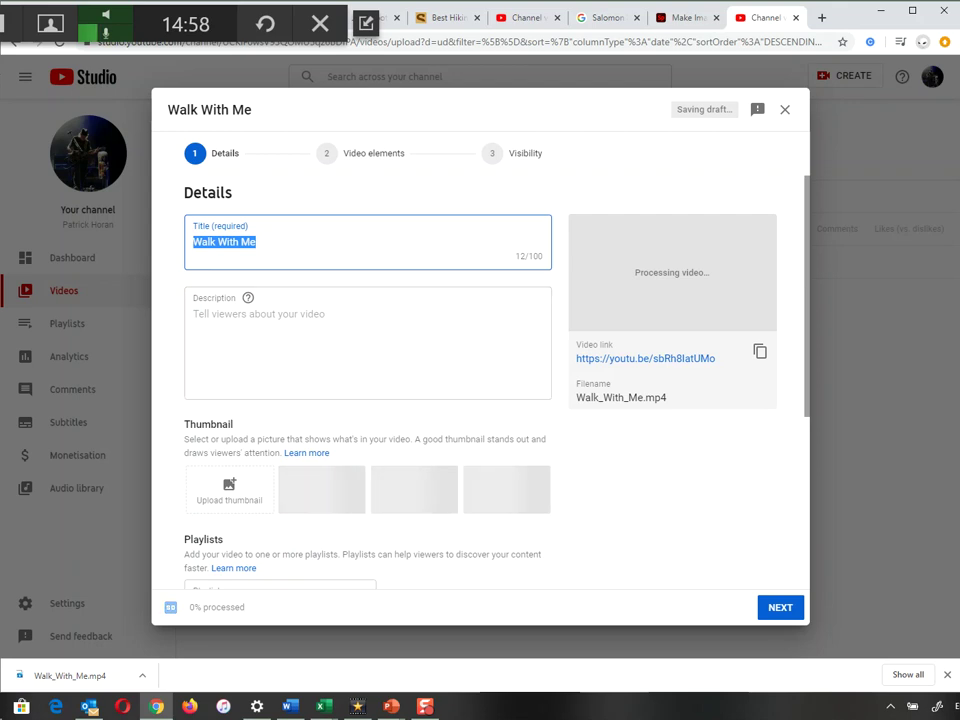
- Fill in the video description, starting "Lucky for us, Ireland is known to have some of the best walking and hiking trails" and ending "come Walk with me."
click(290, 330)
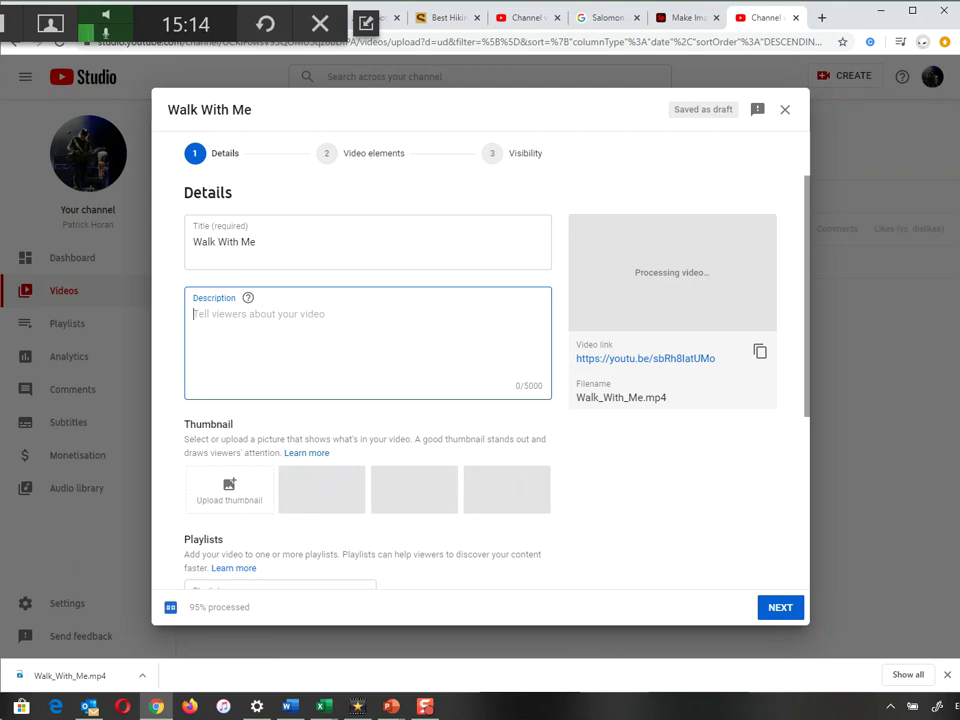
text(Lucky for us, Ireland is known to have some of the best walking and hiking trails in the world. Not only are they all incredibly scenic, but there are a wide variety in types of trails you can hike.  Ireland has everything from short to long, mountain to coastal, and everything in between when it comes to hiking trails. Between scenery, history, mythology and ancient paths, Ireland has some of the best walking and hiking trails in the world. National Geographic say Ireland is in the Top 5 Walking and Hiking Destinations in the world. So, do yourself and favour and come Walk with me.)
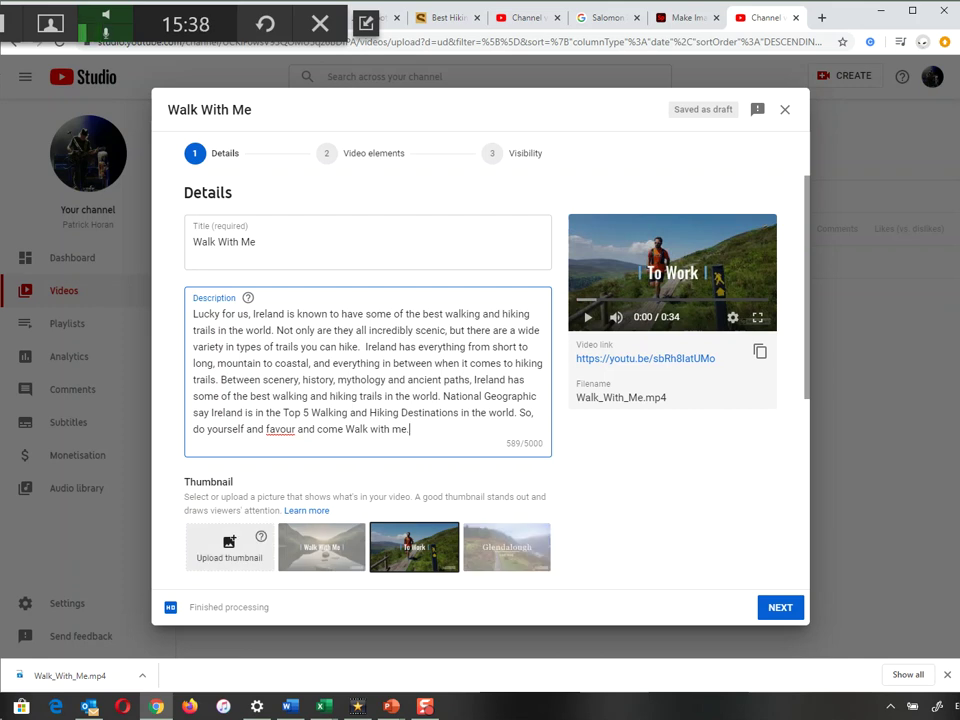
- Upload glendaloughtitle.jpg from the Website images folder in Tutorials as a custom video thumbnail
click(229, 548)
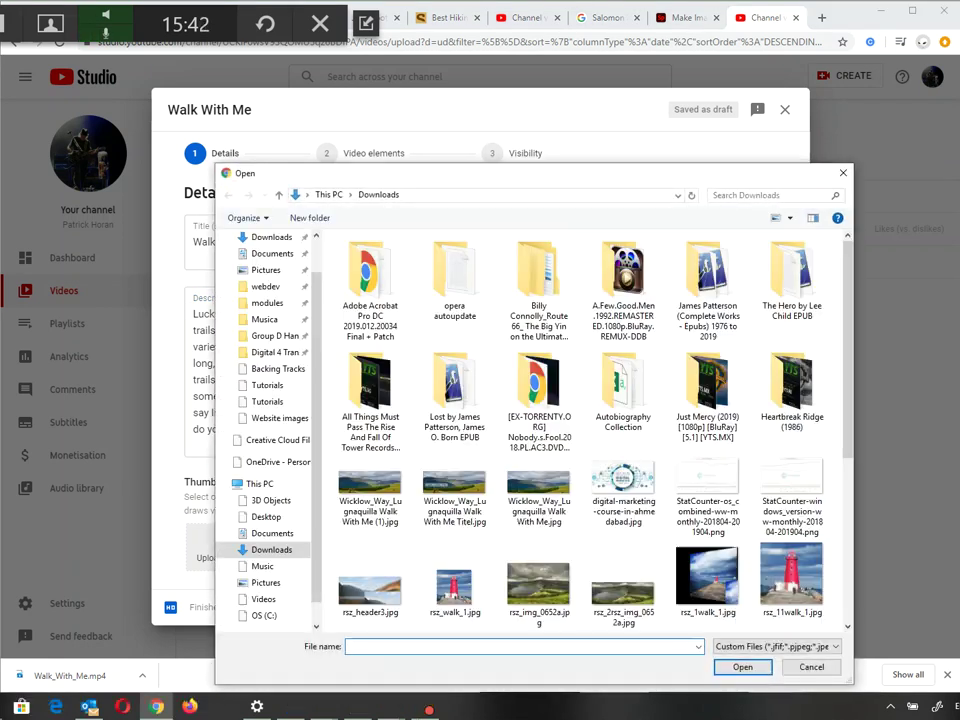
click(267, 429)
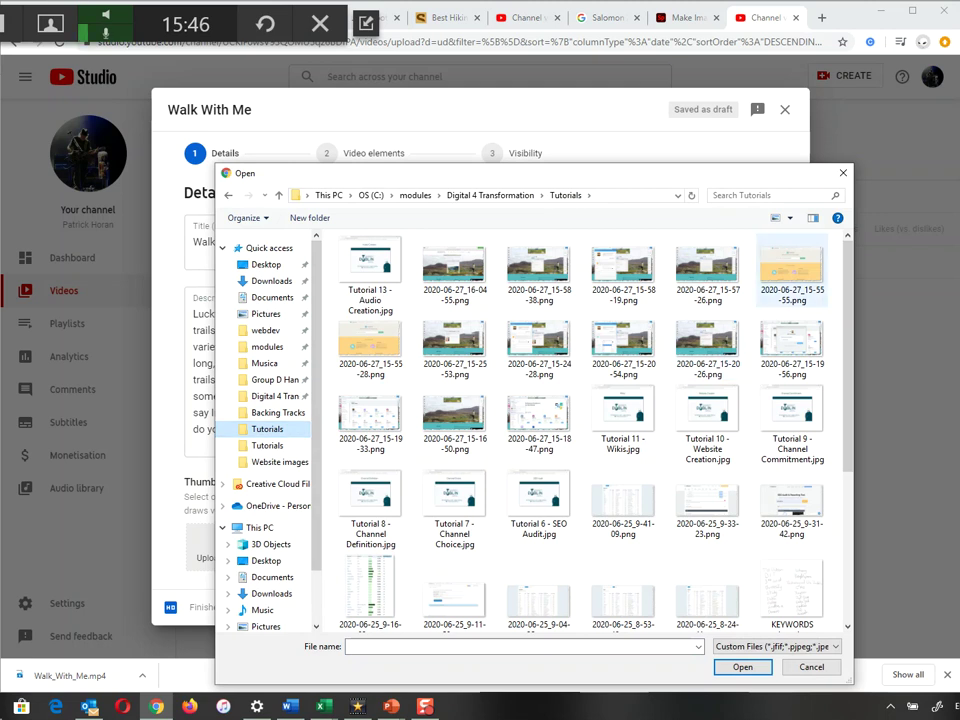
scroll(580, 430, down, 3)
double_click(707, 572)
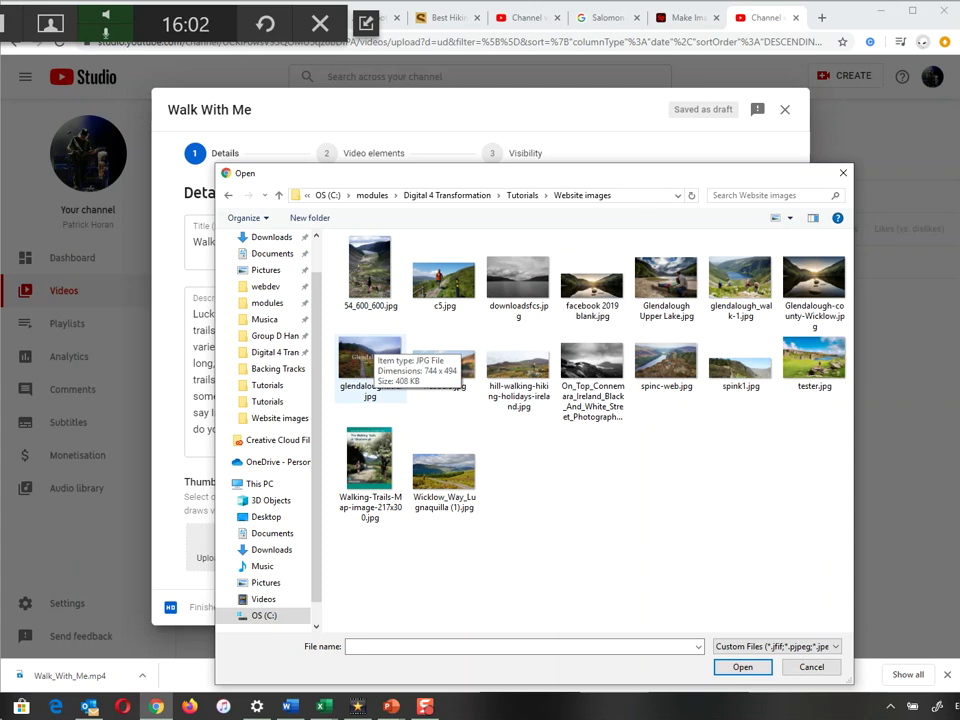
click(369, 360)
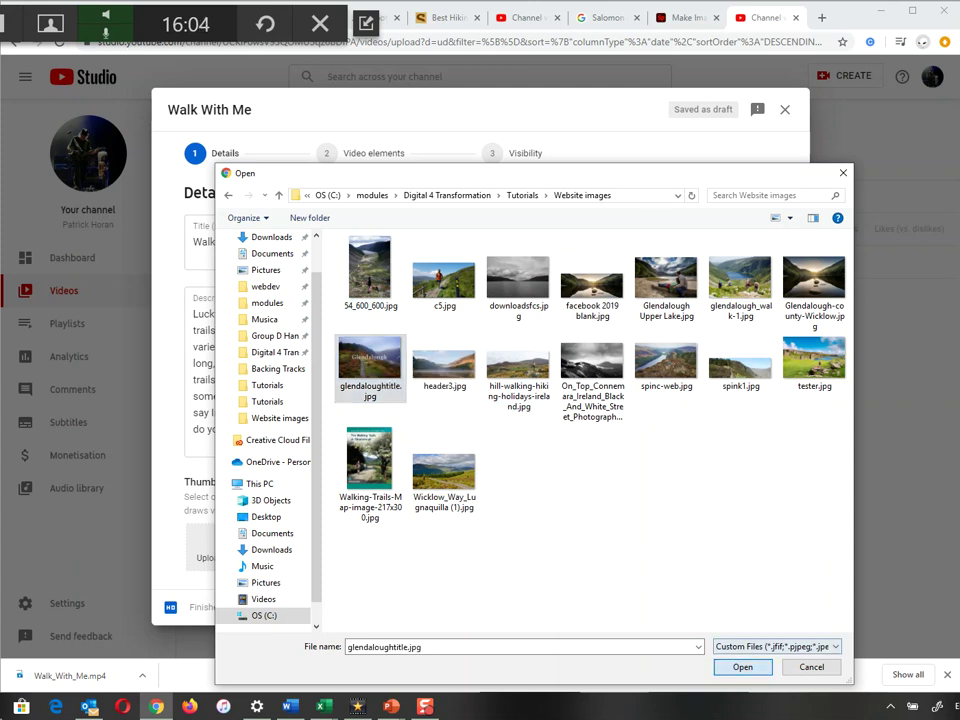
click(743, 667)
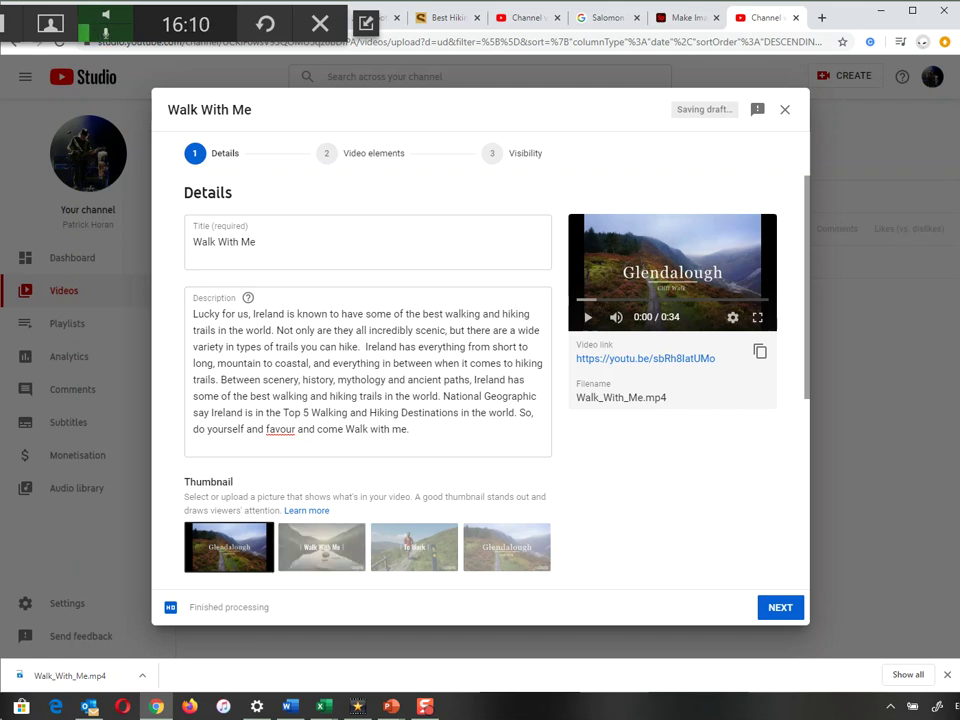
- Use the suggested "Walk With Me" lake frame as the video's thumbnail
mouse_move(229, 547)
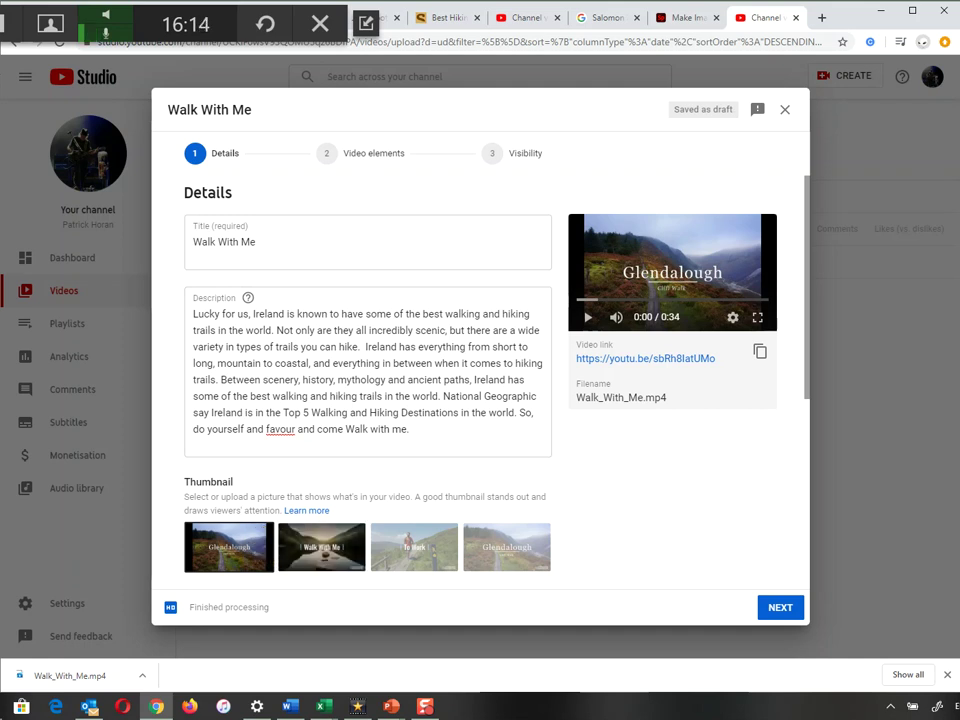
click(322, 547)
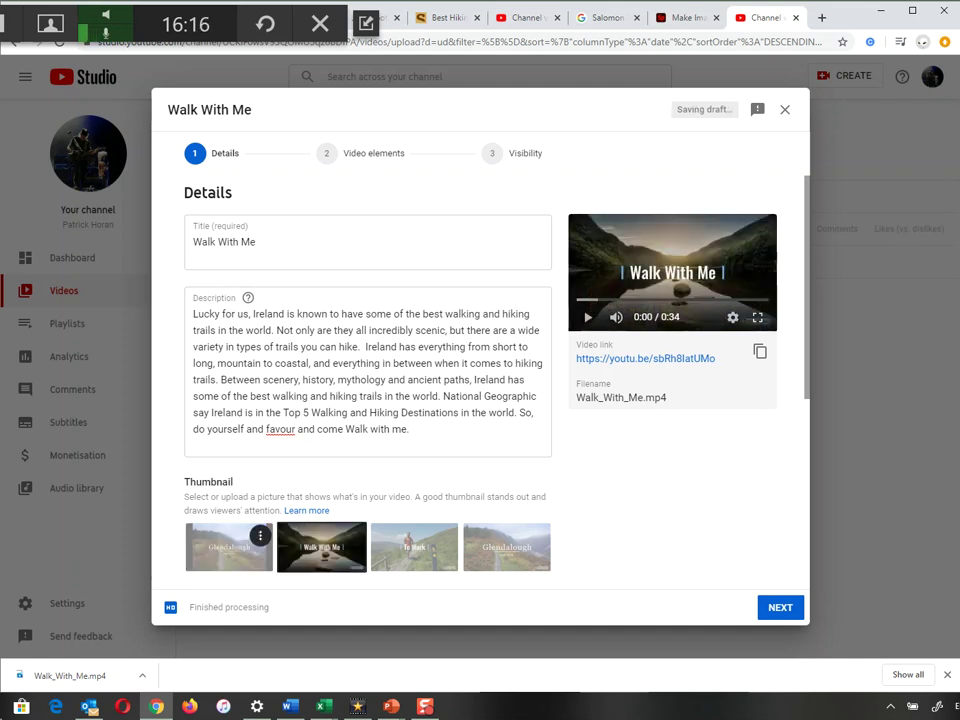
click(229, 547)
click(322, 547)
- Check the available playlists without choosing one, and mark the video as not made for kids
scroll(480, 380, down, 3)
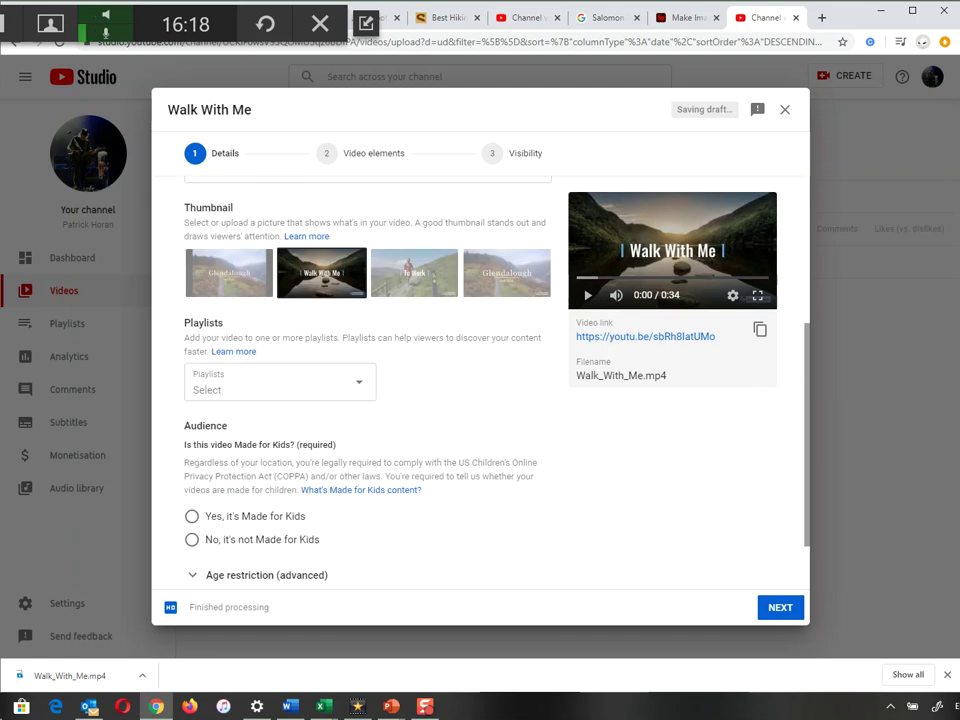
click(357, 382)
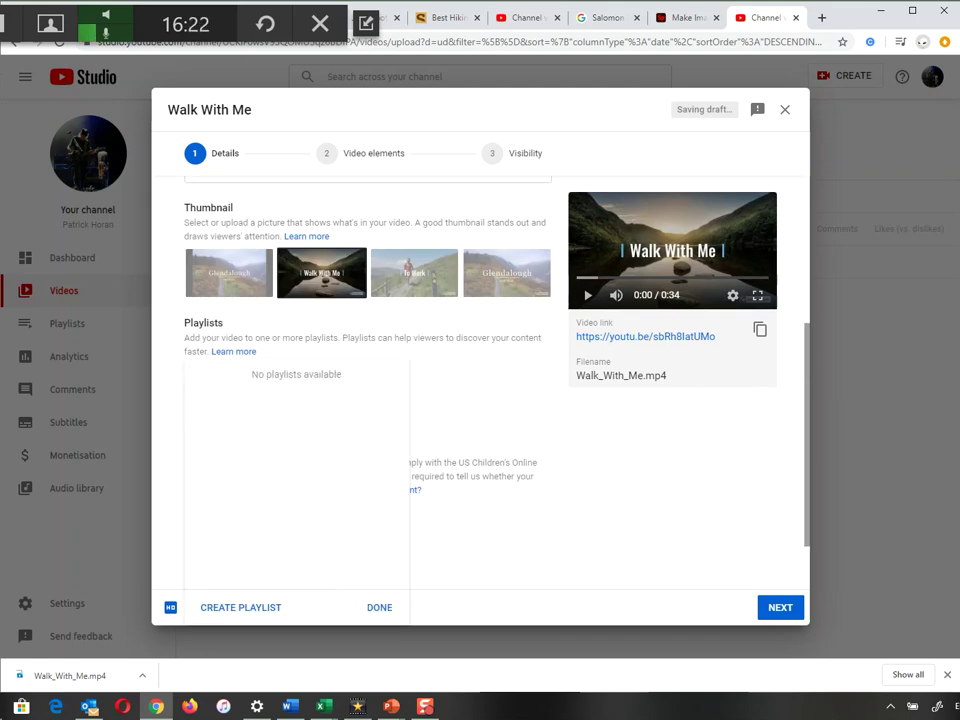
click(379, 607)
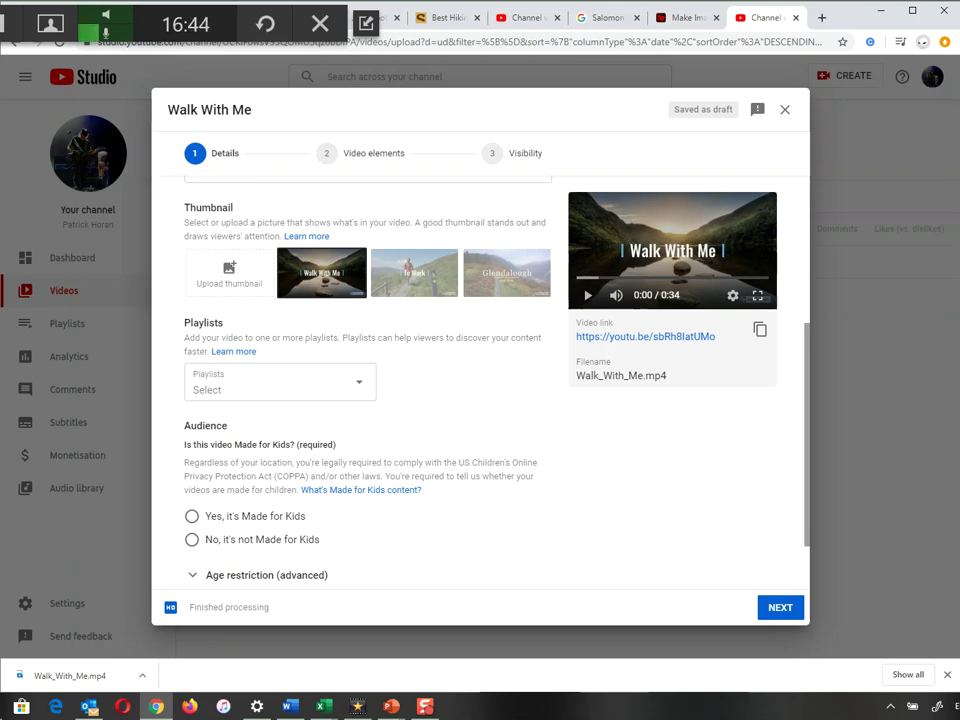
click(191, 539)
scroll(191, 539, down, 1)
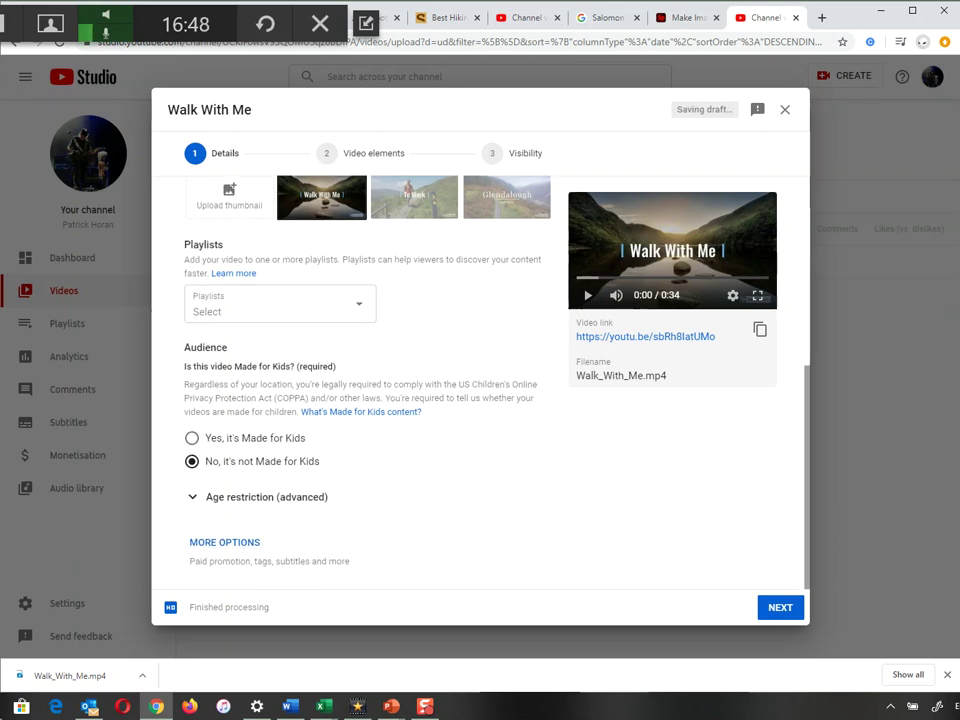
- Review the age restriction options, leaving the video unrestricted, and continue to the video elements stage
click(193, 497)
scroll(193, 497, down, 2)
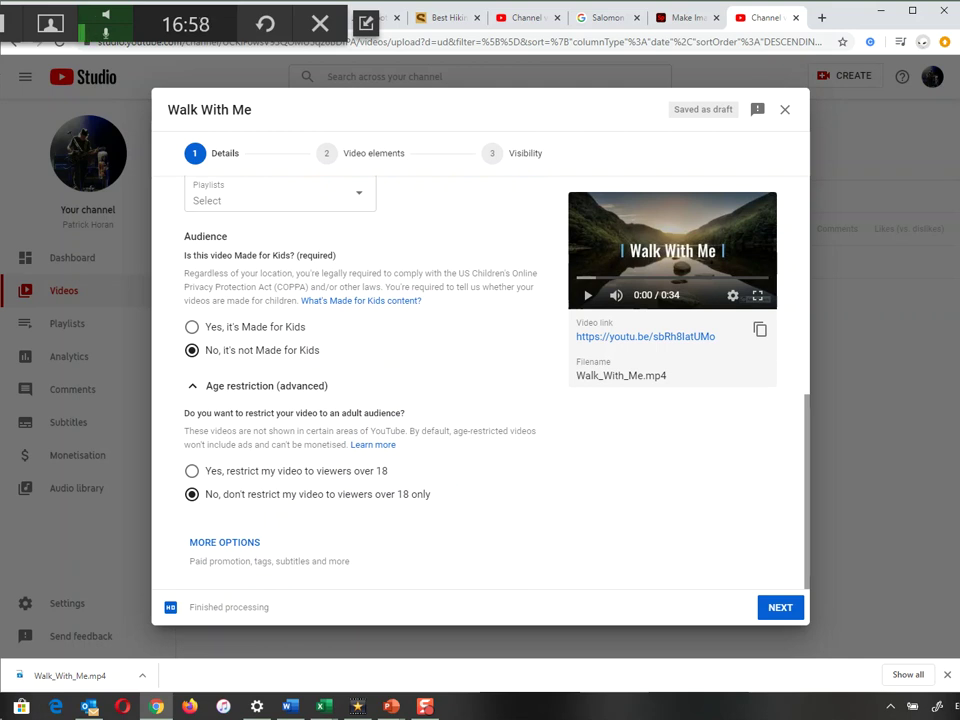
scroll(370, 380, up, 4)
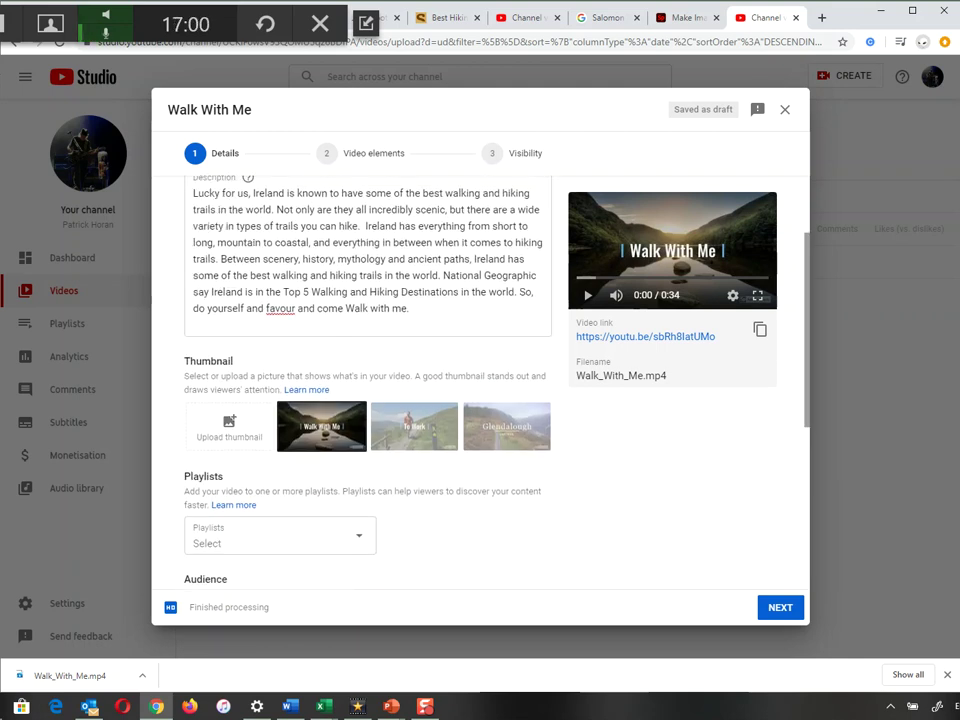
click(780, 607)
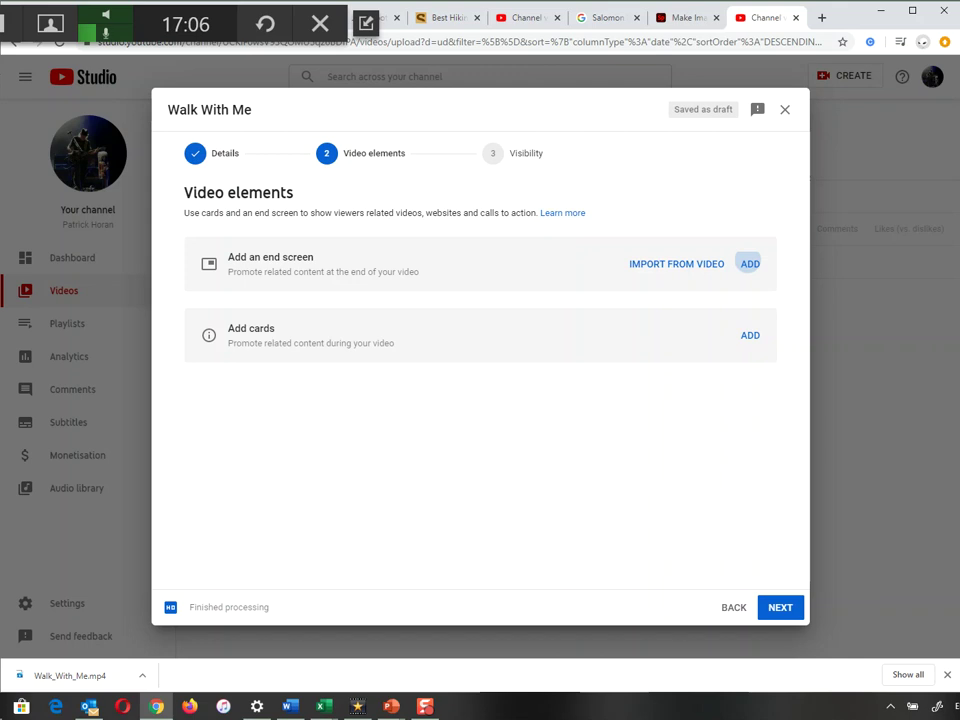
- Open the end screen editor and look through the available video, playlist and subscribe layouts
click(750, 264)
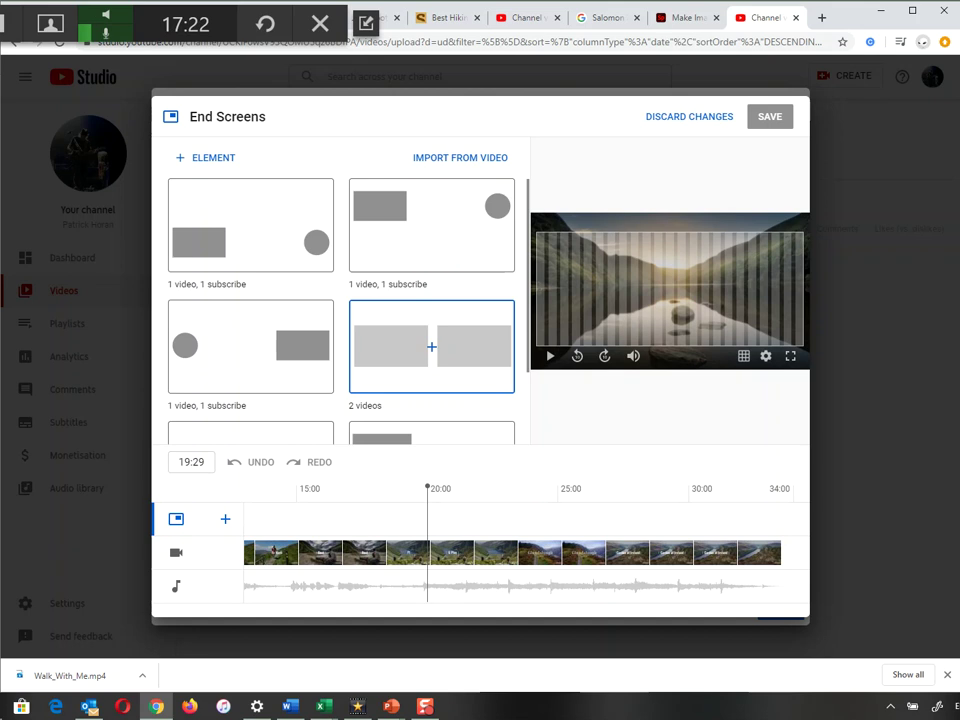
scroll(341, 310, down, 1)
click(432, 370)
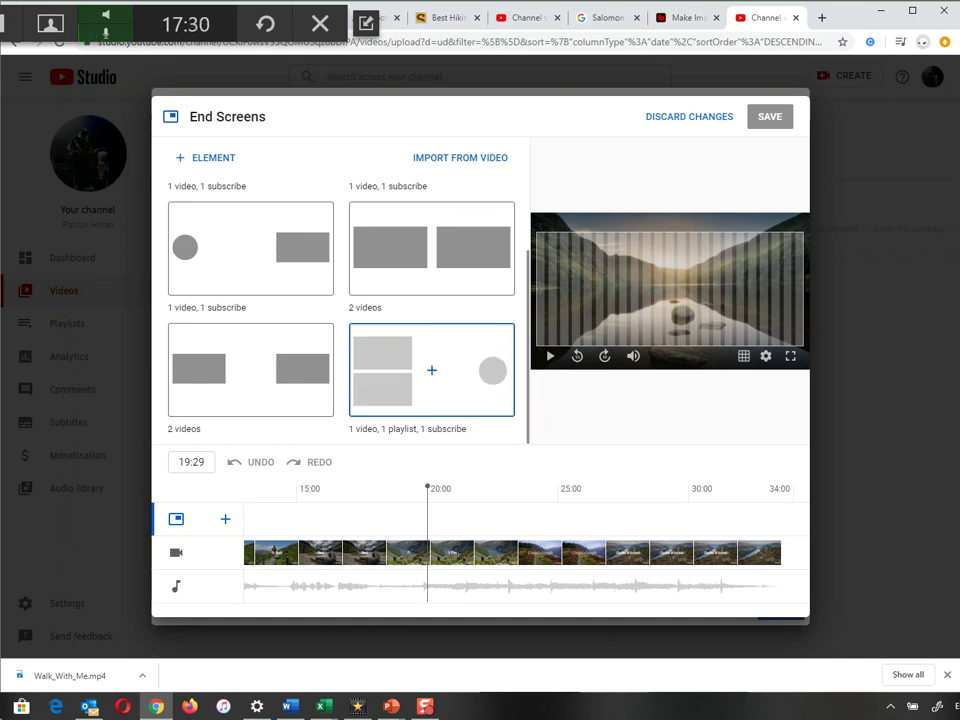
click(250, 370)
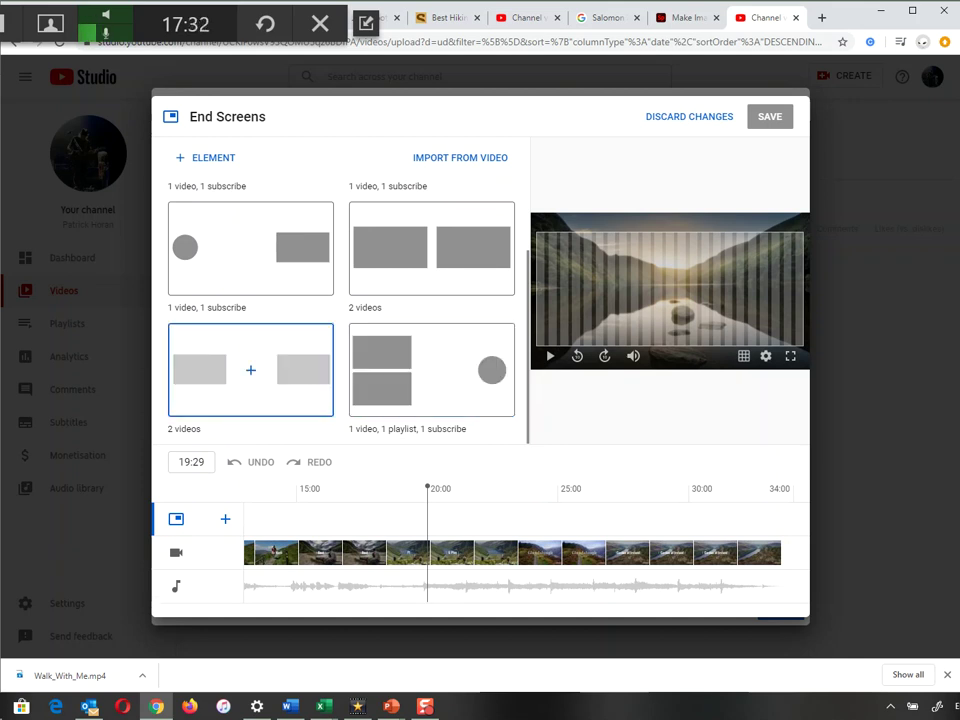
scroll(250, 360, up, 2)
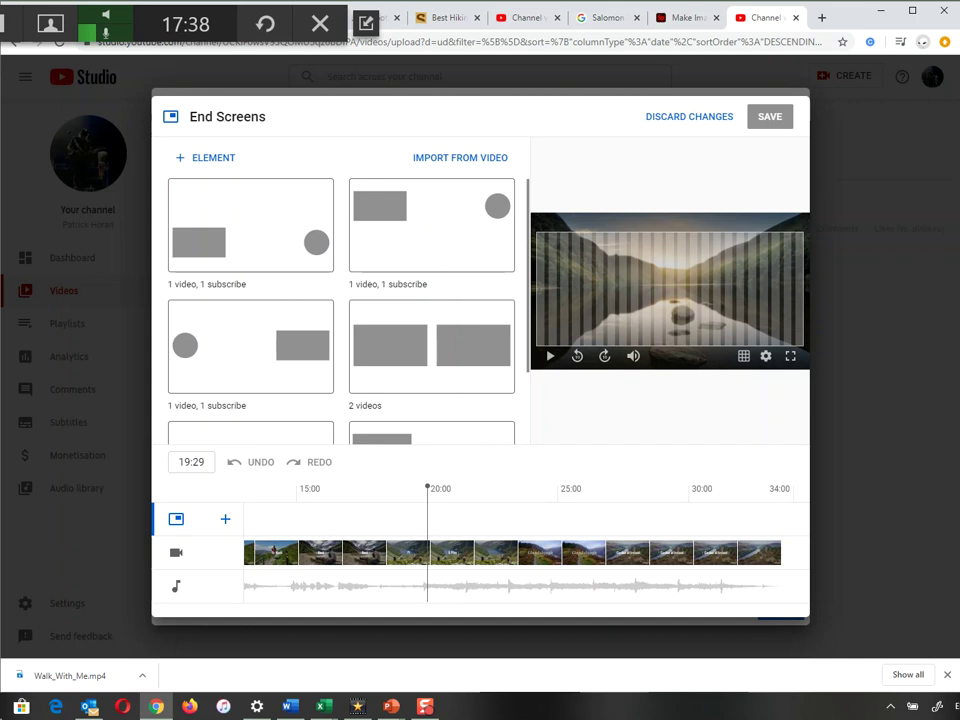
- Leave the end screen editor without adding elements and look at the card editor, pausing its video preview
key(Escape)
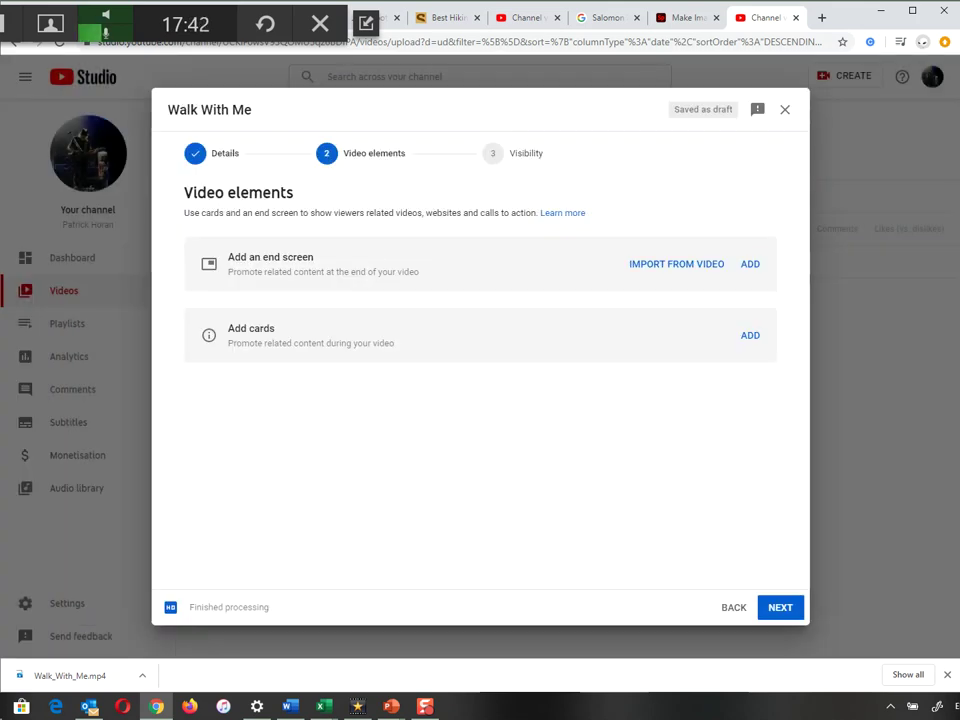
click(750, 336)
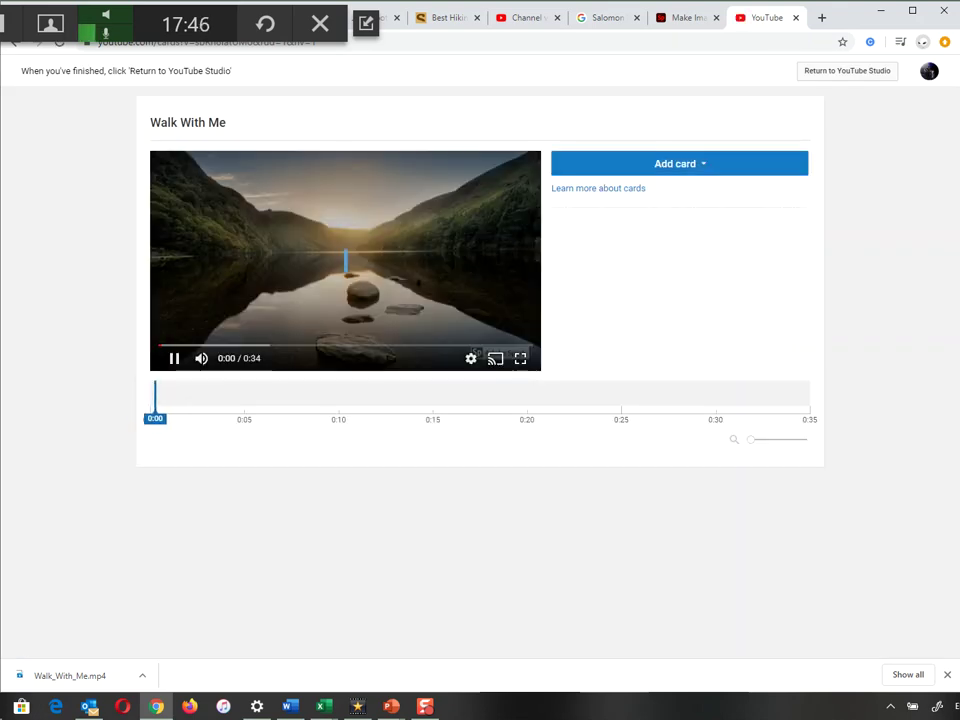
click(174, 358)
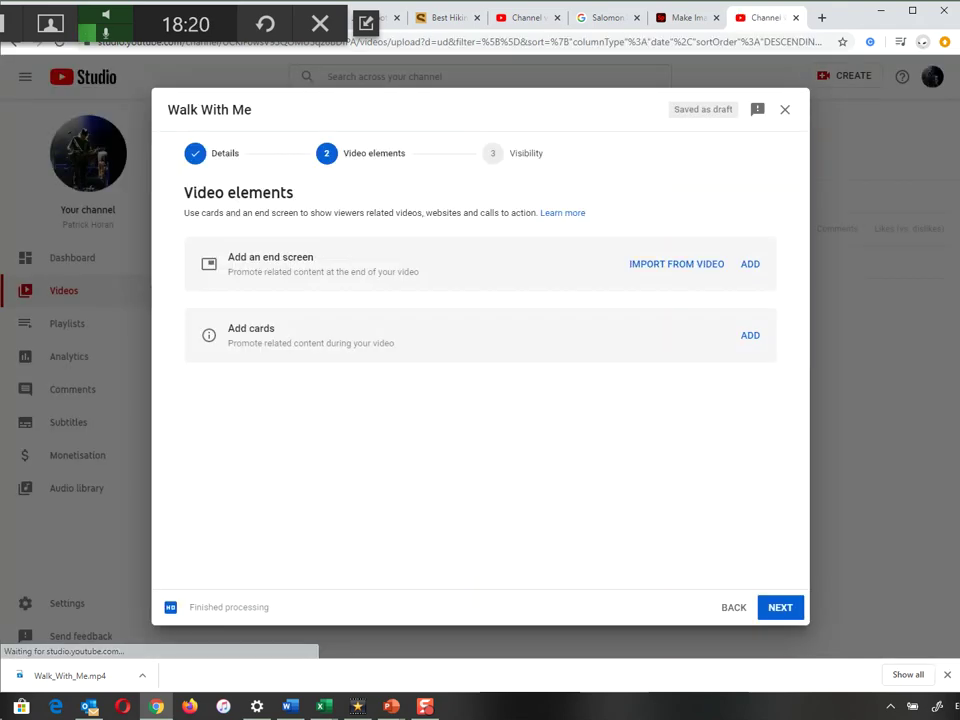
- Check the scheduling option without using it, and publish the video with Public visibility
click(515, 153)
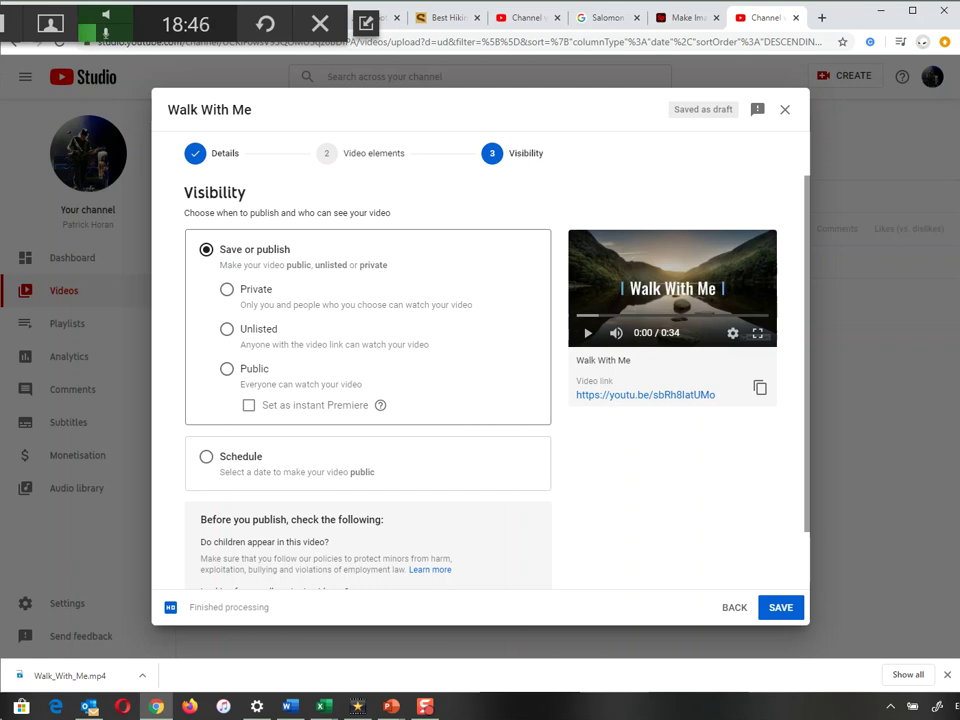
click(227, 369)
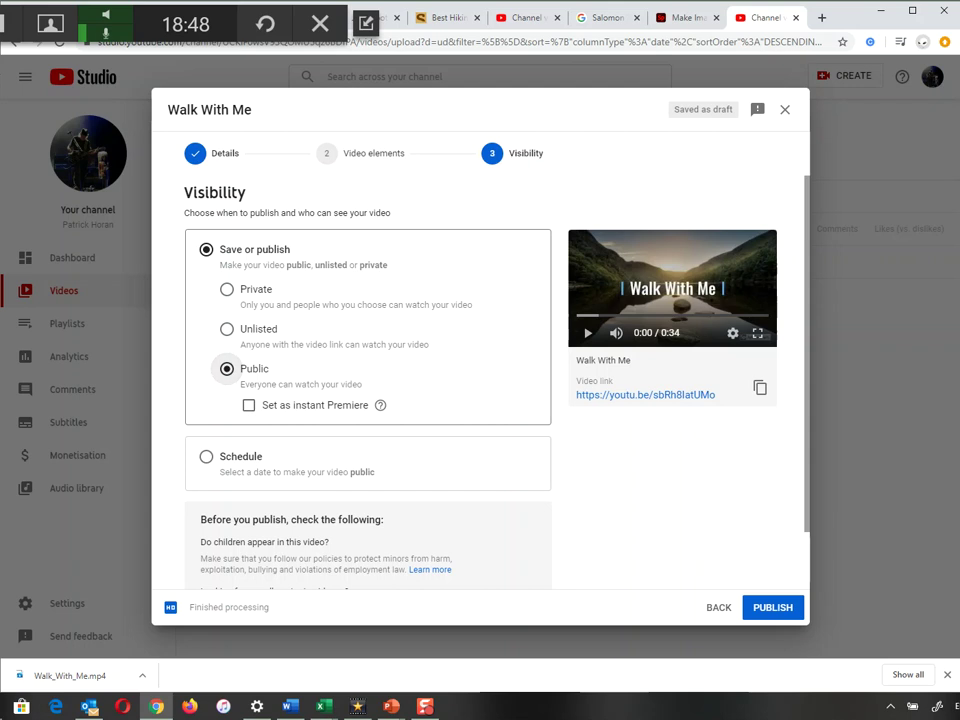
scroll(368, 380, down, 2)
click(206, 391)
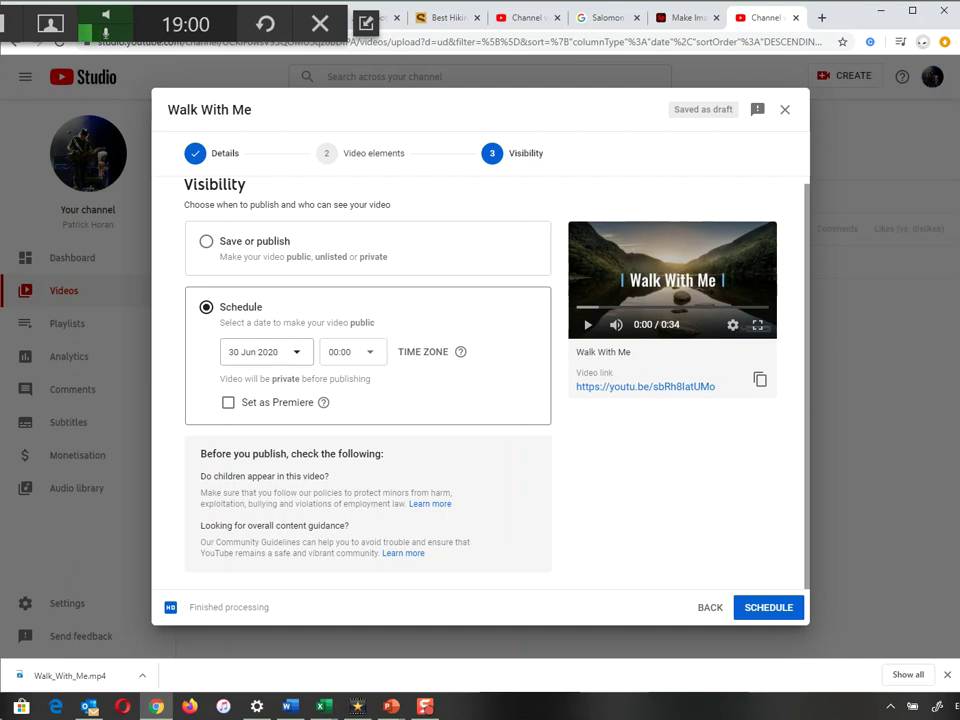
click(206, 241)
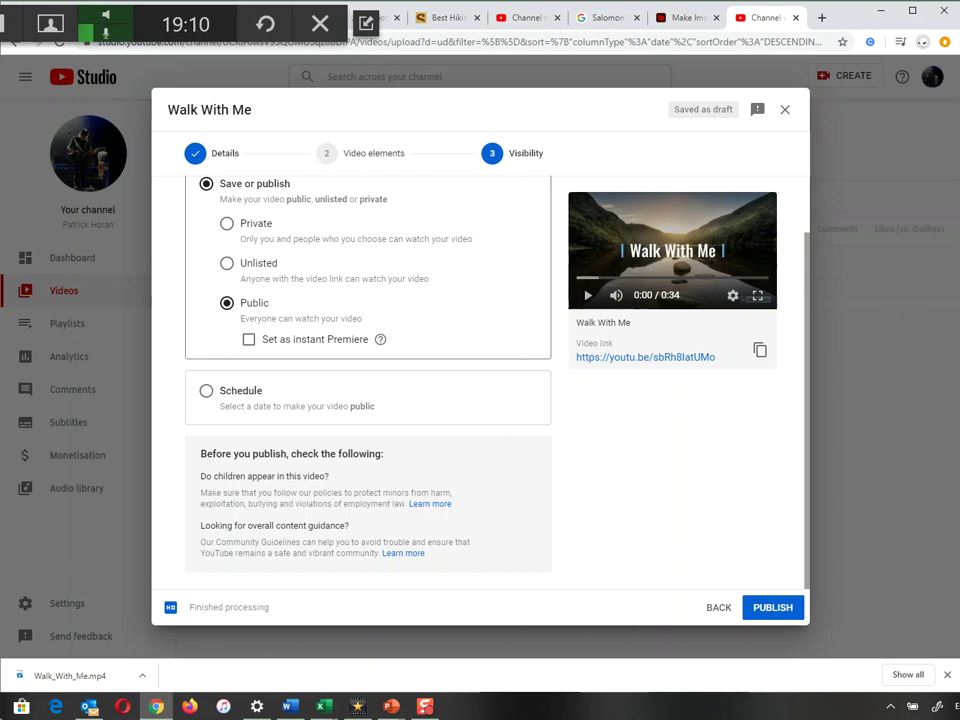
click(773, 607)
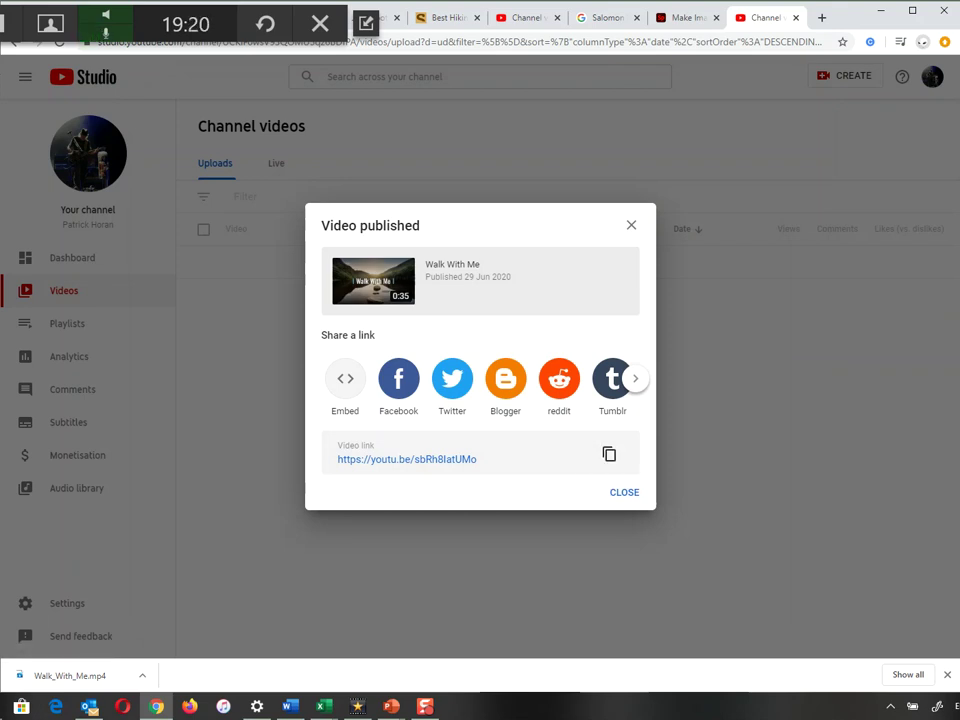
- Copy the published video's link and open its watch page, pausing playback to look over the title and description
click(609, 454)
click(407, 459)
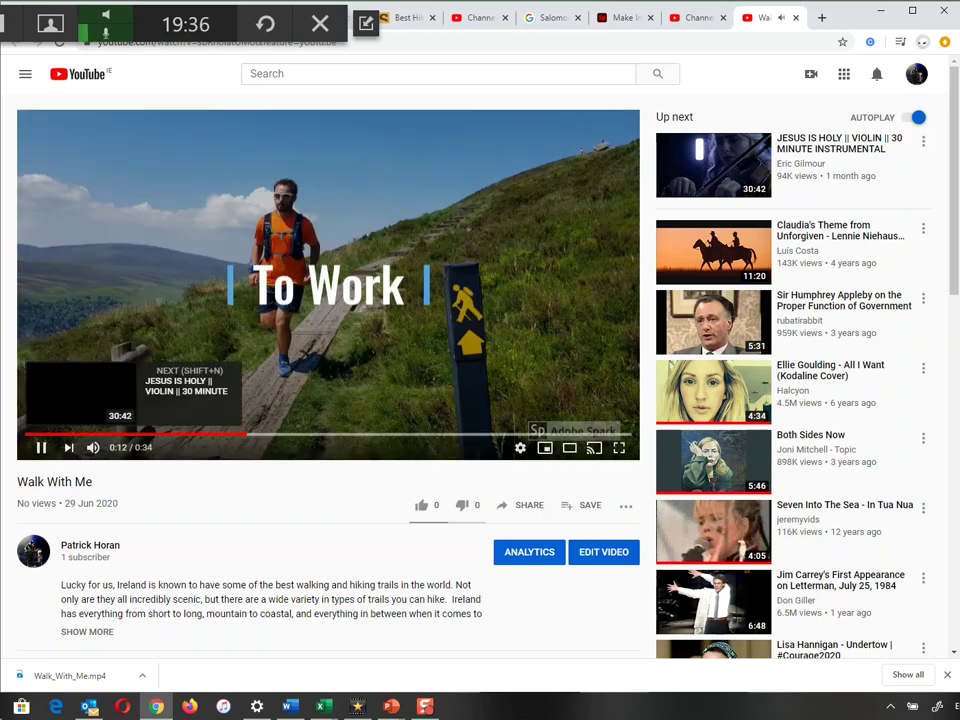
click(41, 447)
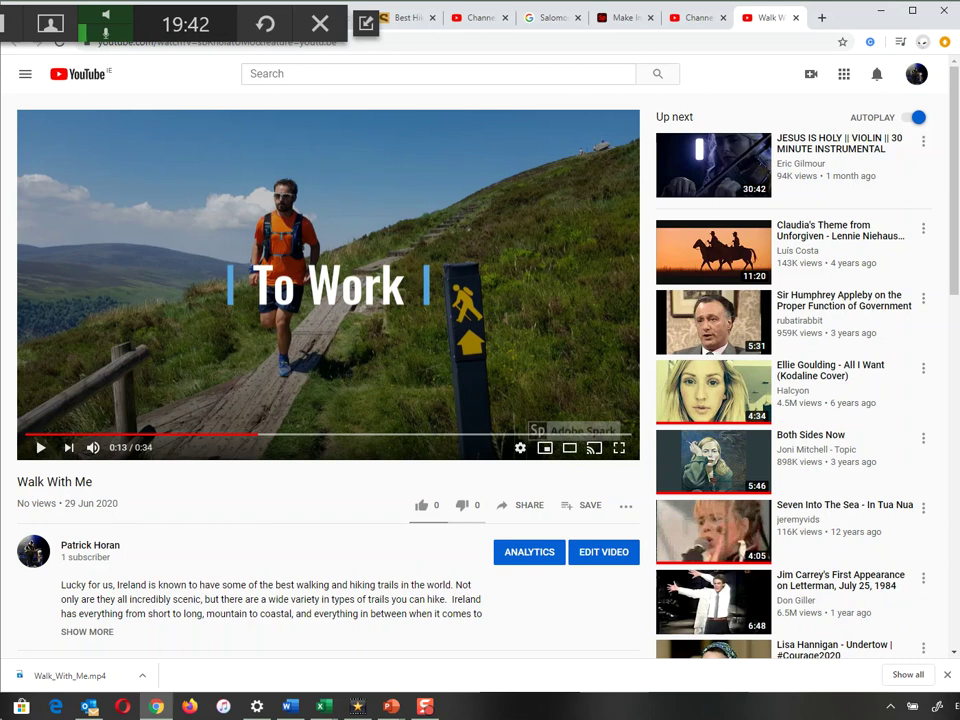
scroll(480, 400, down, 4)
scroll(480, 400, up, 3)
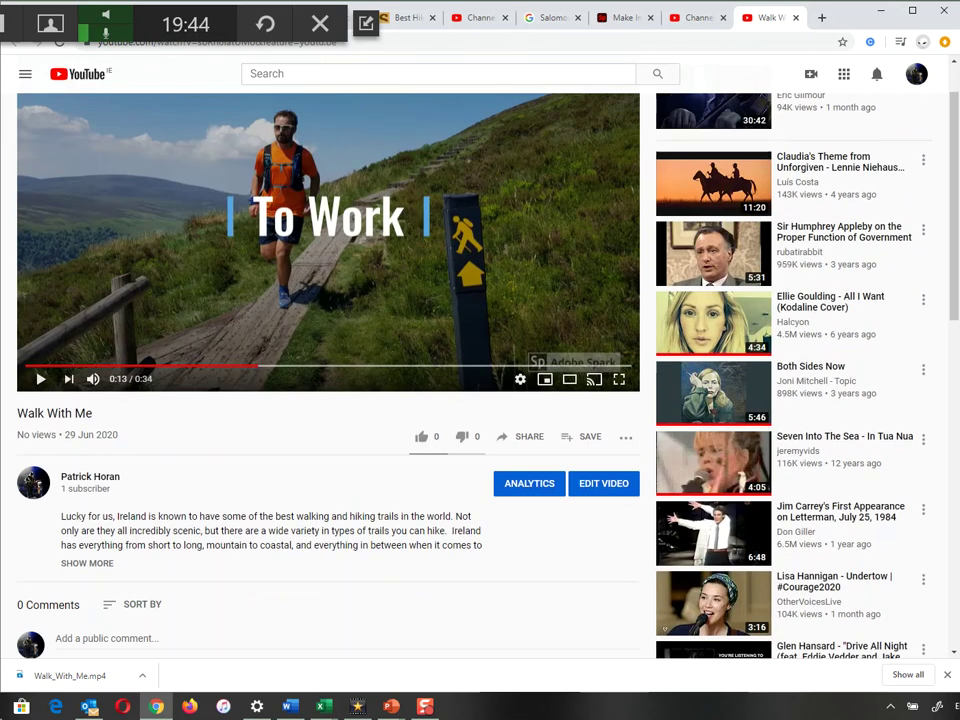
scroll(480, 400, down, 1)
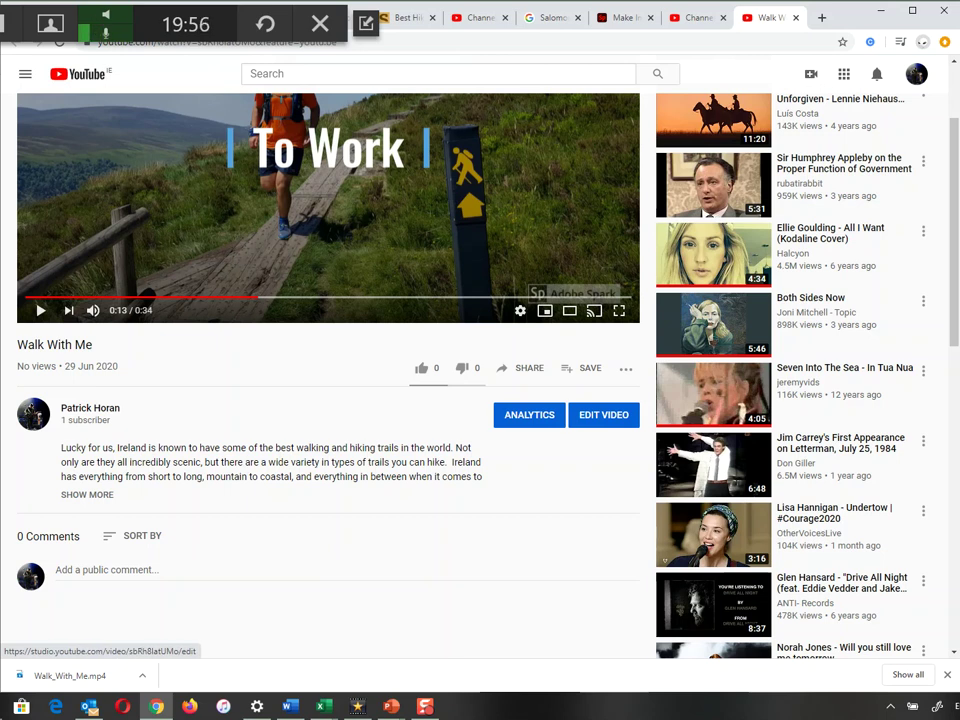
- Examine the video's analytics across the Overview, Reach, Engagement and Audience reports
click(529, 414)
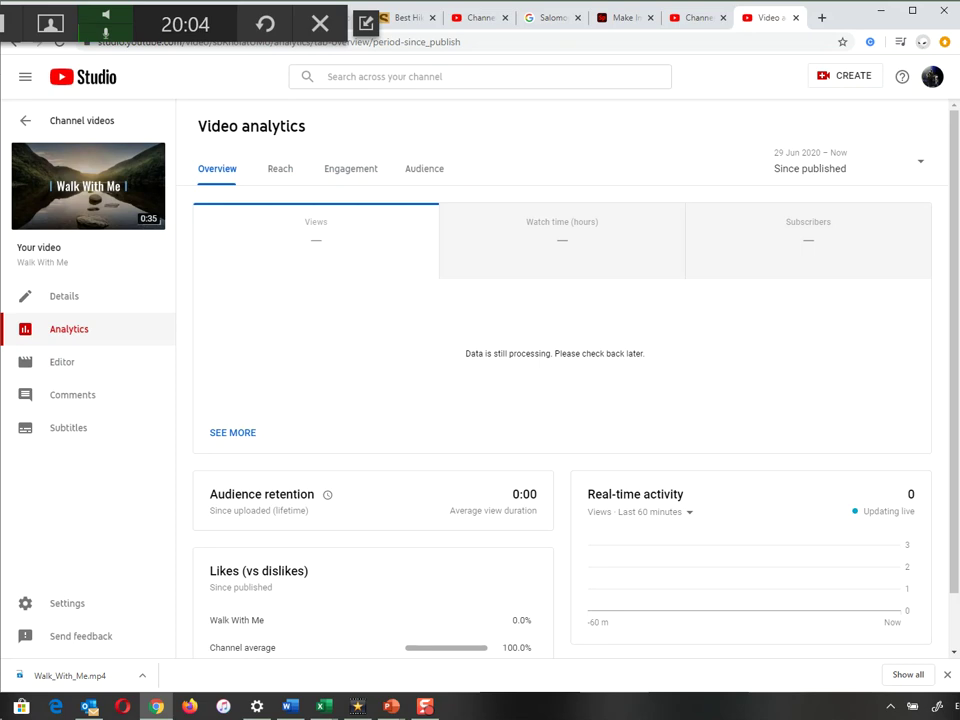
scroll(560, 380, down, 2)
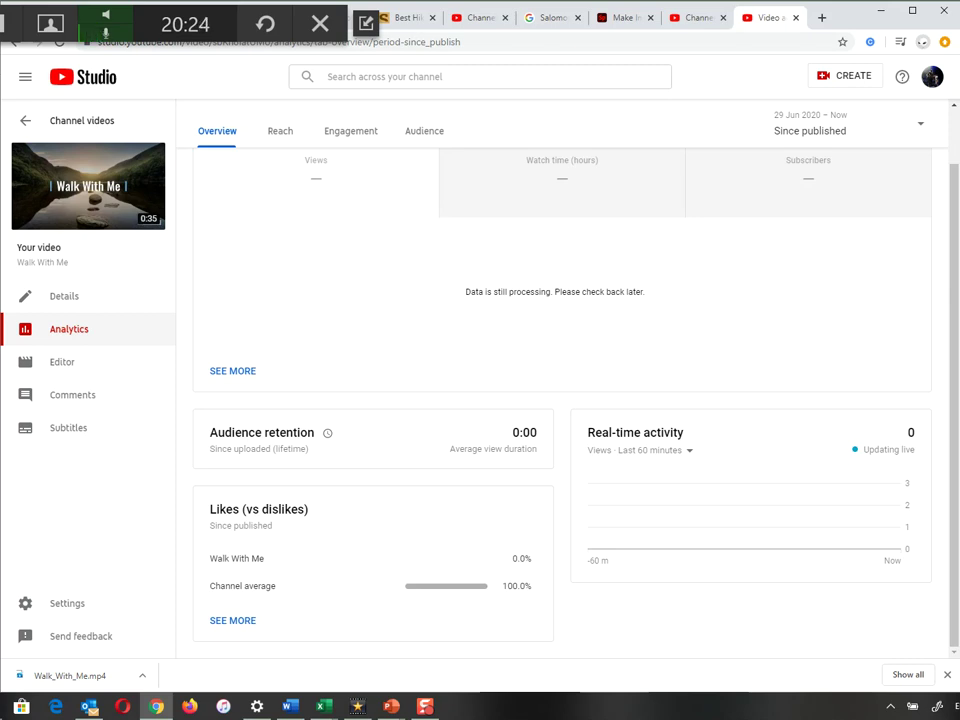
click(278, 131)
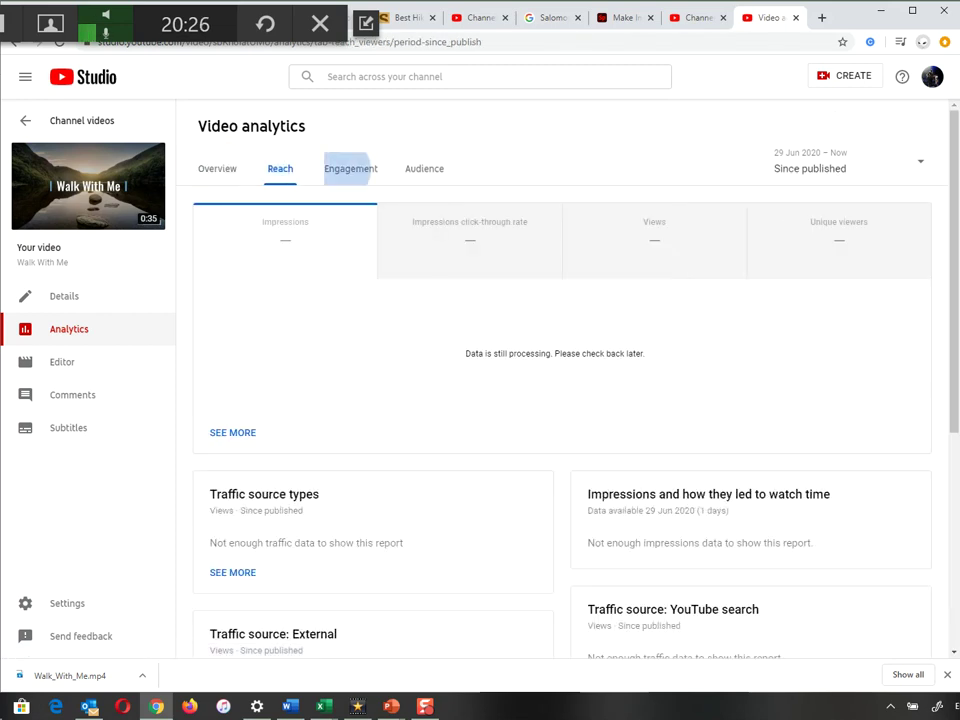
click(340, 168)
click(424, 168)
click(350, 168)
click(280, 168)
click(217, 168)
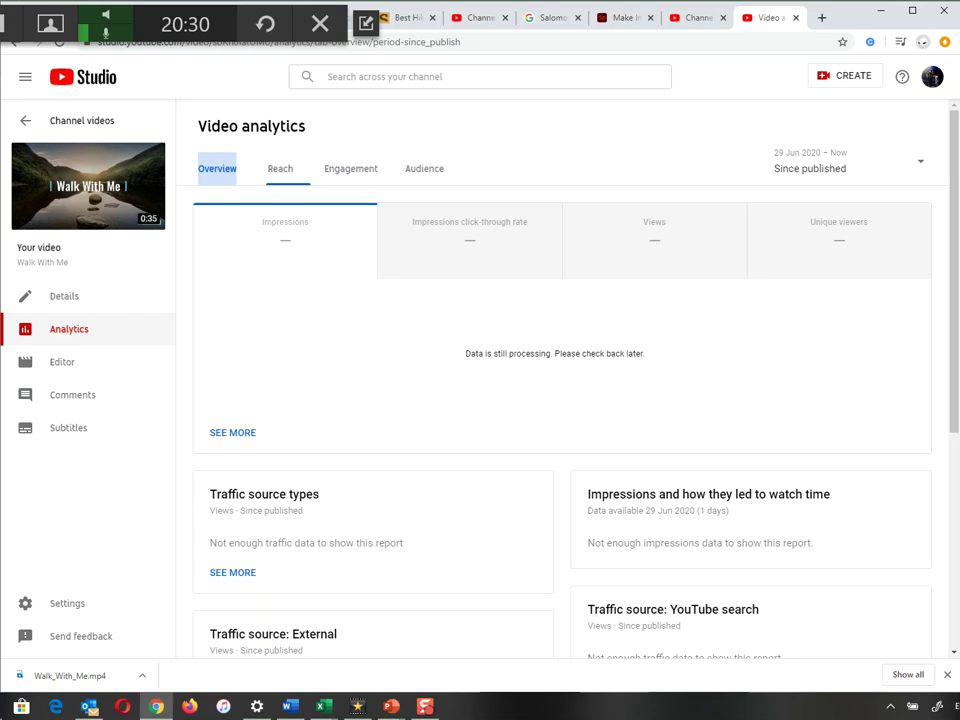
key(alt+Right)
key(alt+Right)
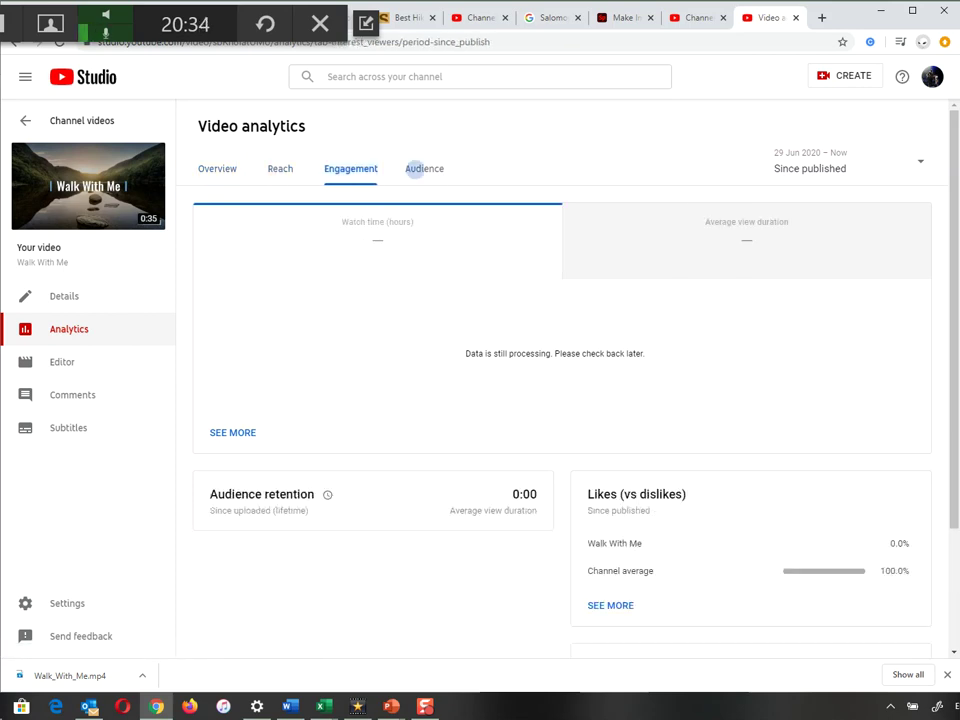
key(alt+Right)
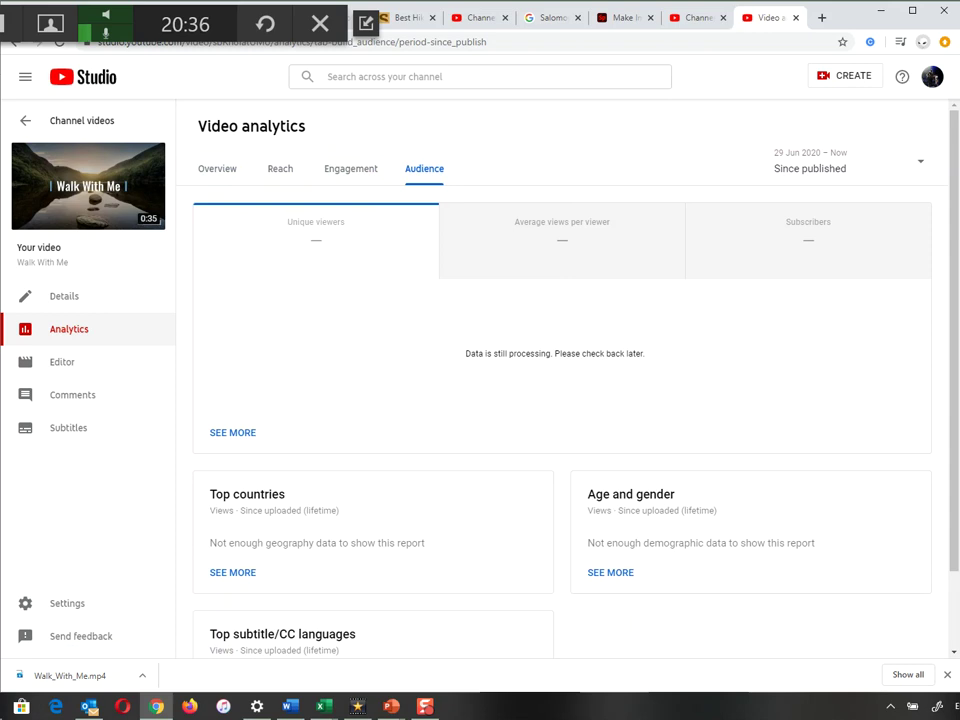
click(217, 169)
click(280, 169)
click(350, 169)
click(416, 169)
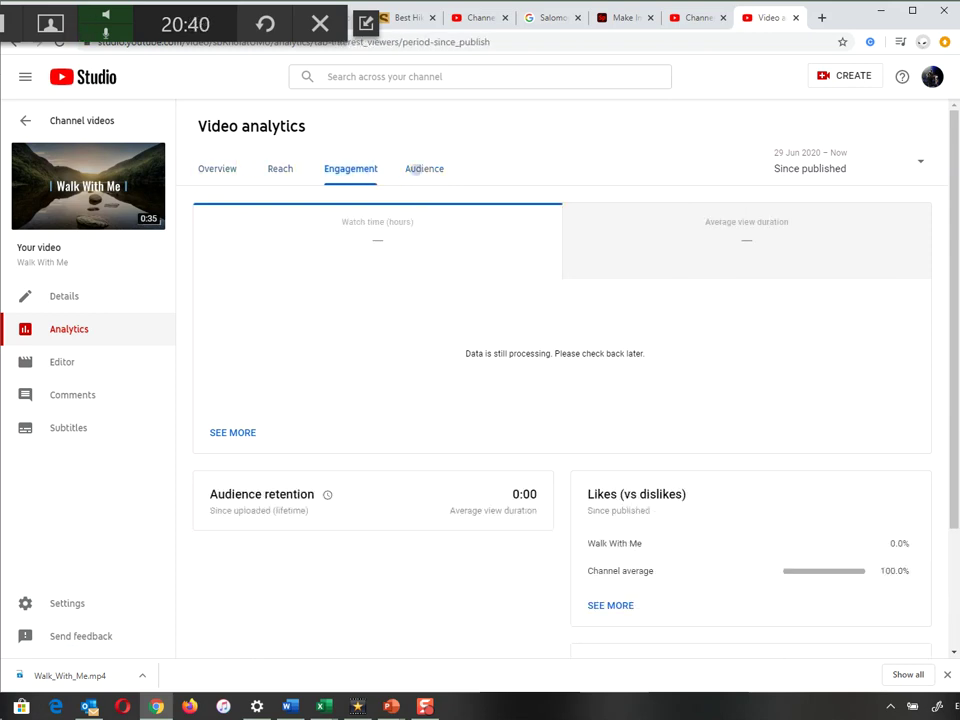
key(alt+Right)
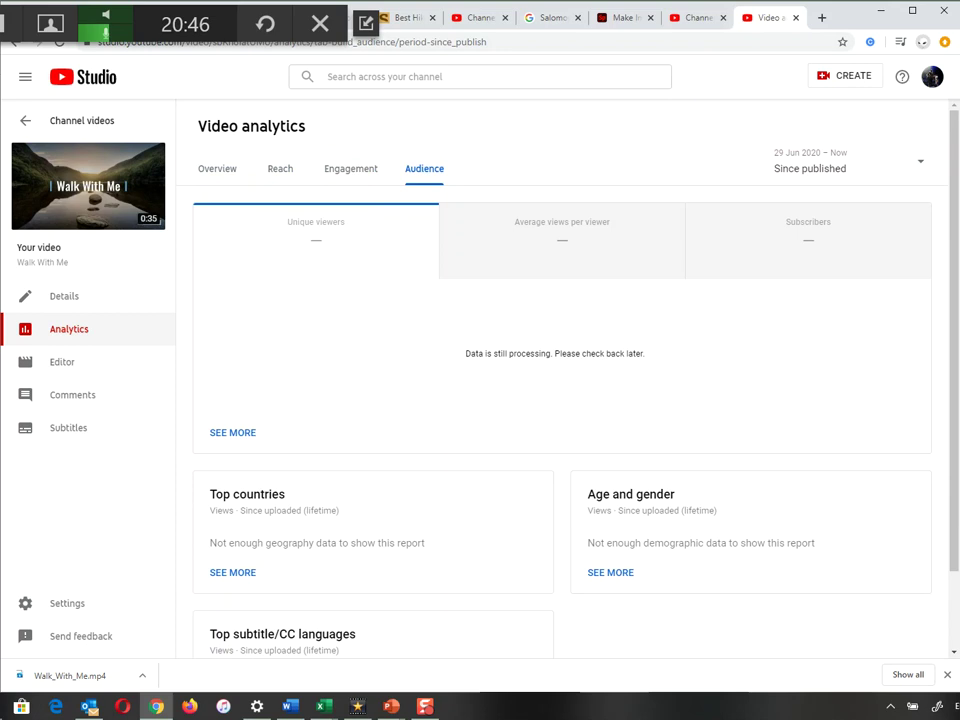
- Switch to the Wix editor showing the Media page and extend the browser window to full screen height
drag(851, 14, 888, 102)
click(78, 105)
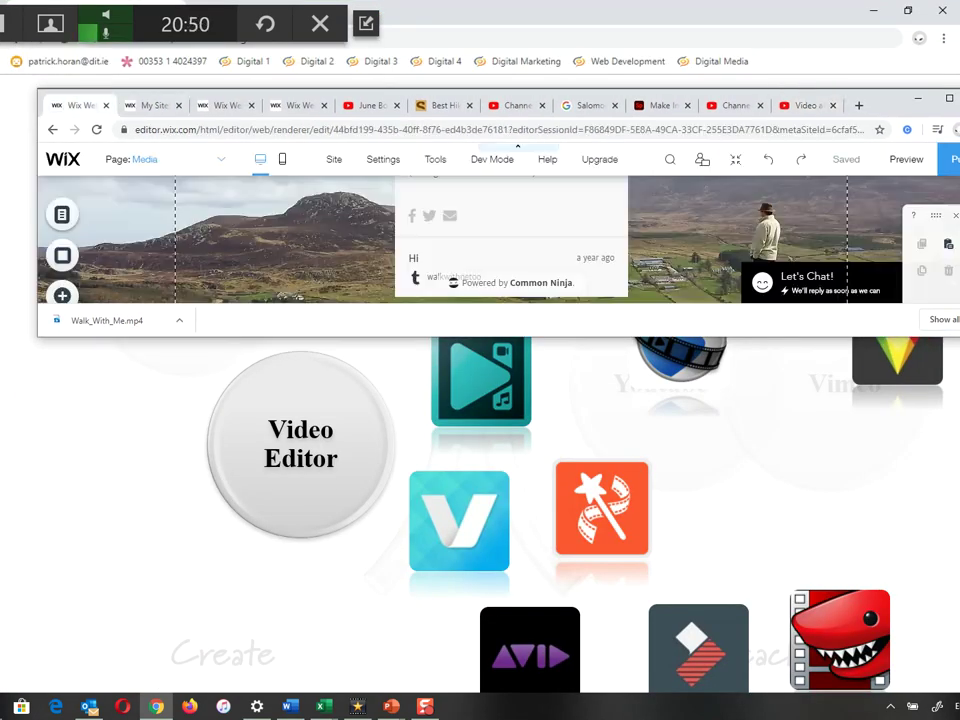
drag(886, 103, 850, 15)
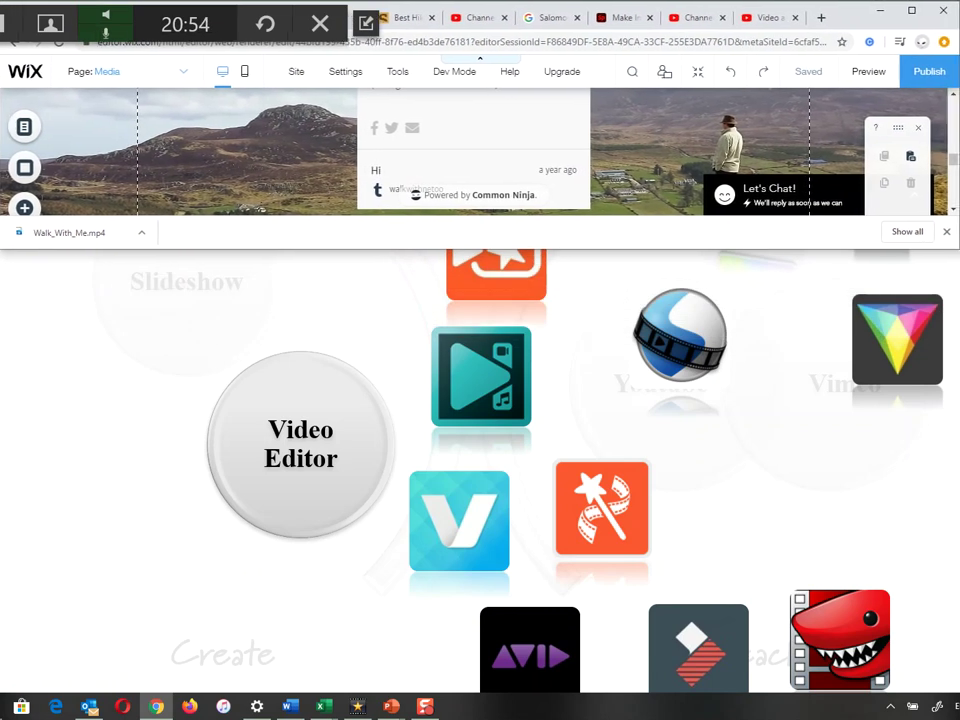
drag(600, 249, 600, 692)
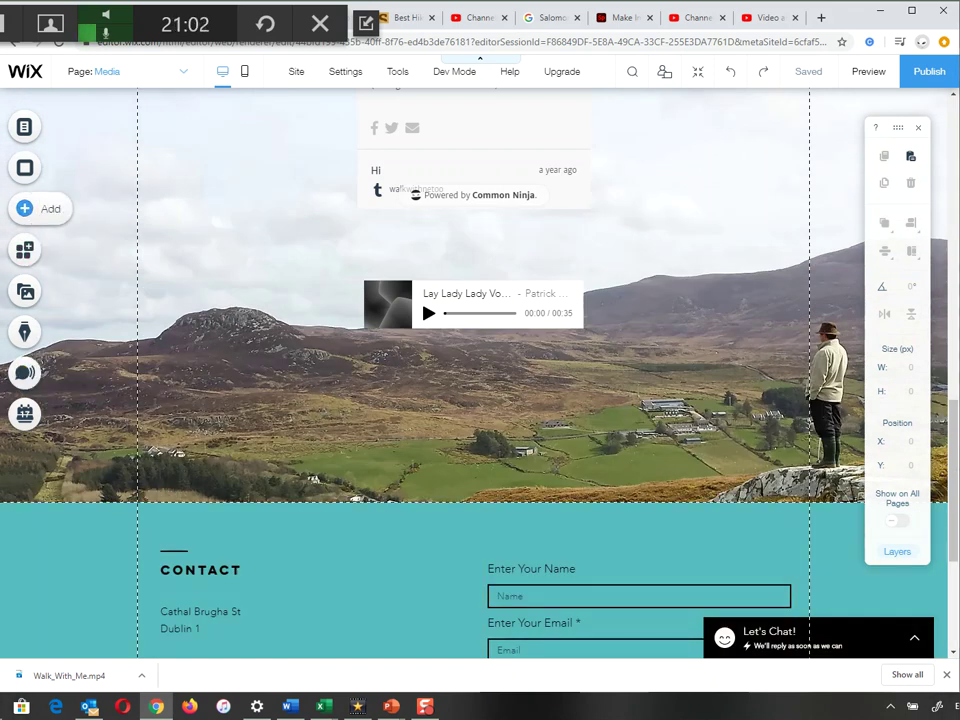
- Browse the Wix video element types and add a YouTube single video player below the audio player on the Media page
click(25, 208)
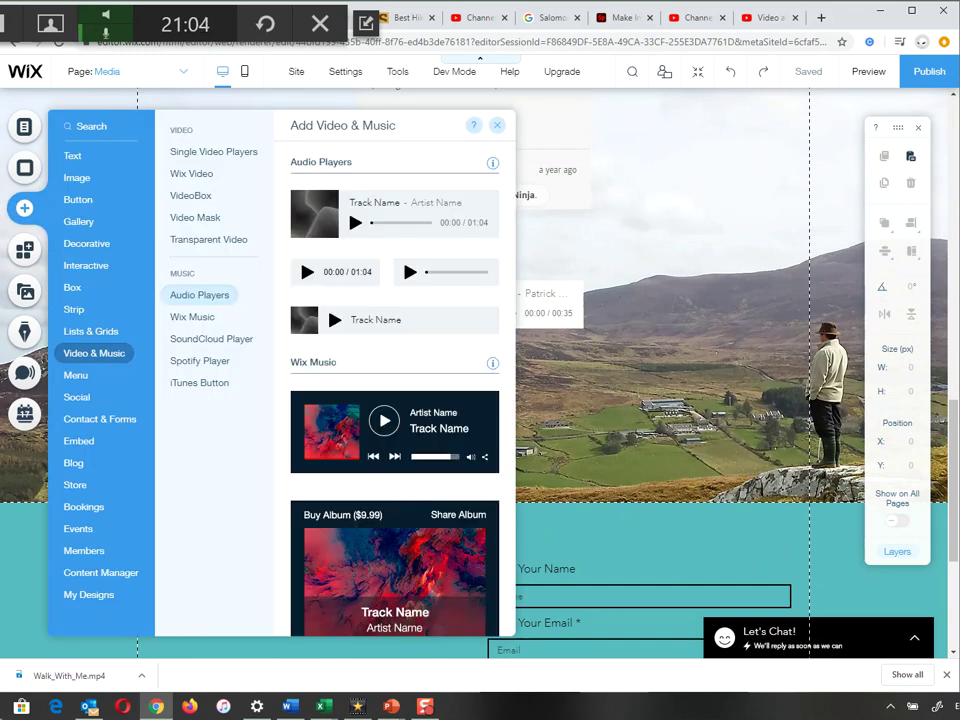
click(191, 174)
click(213, 153)
click(191, 174)
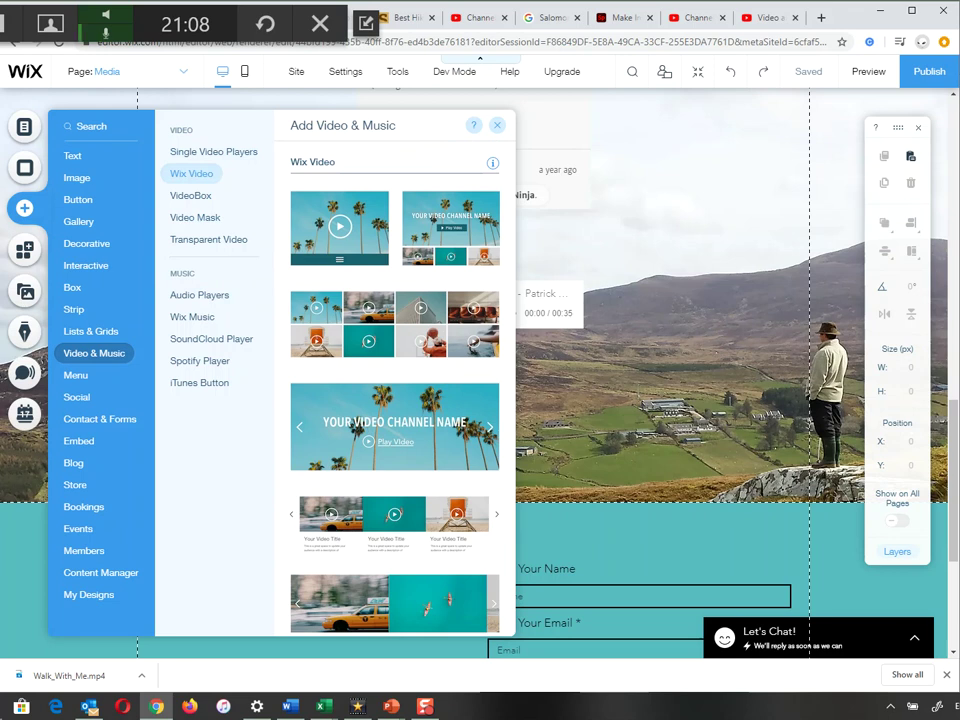
click(190, 196)
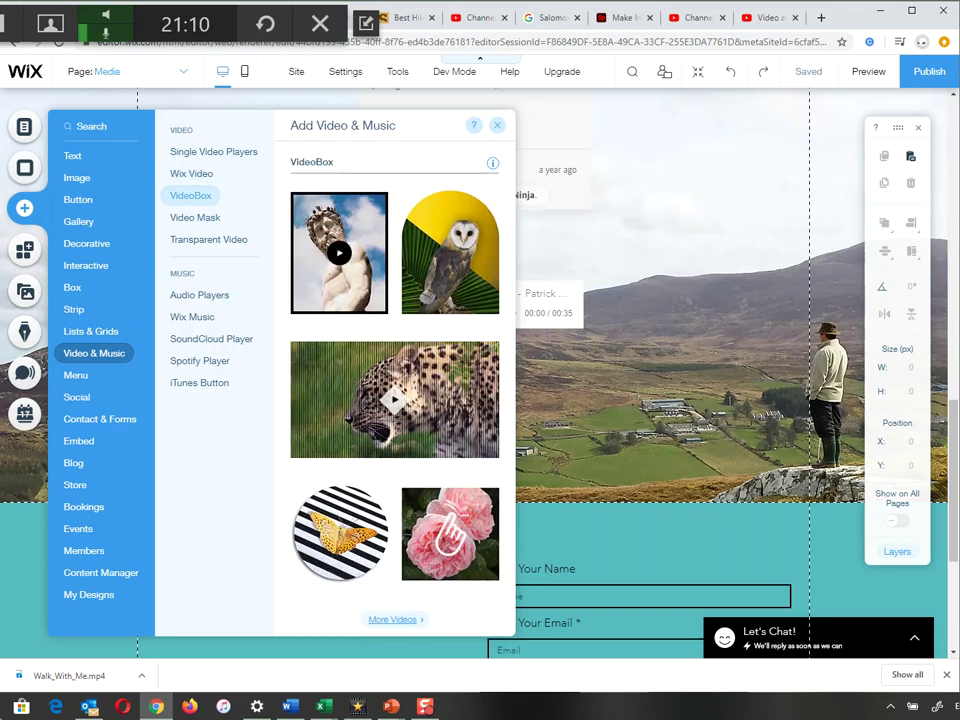
click(213, 151)
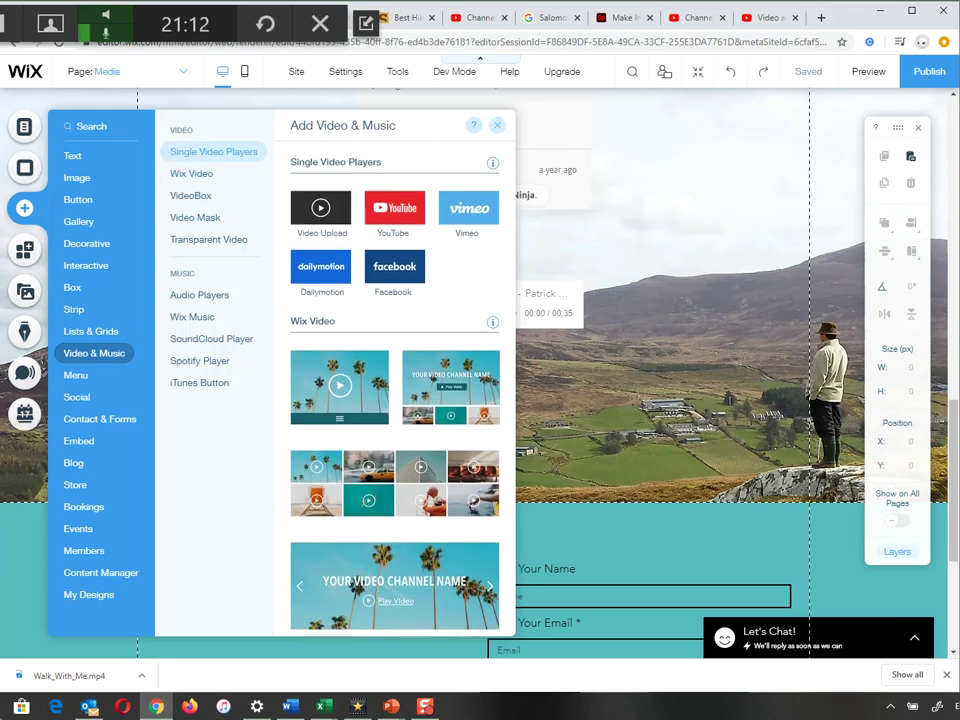
drag(380, 215, 460, 400)
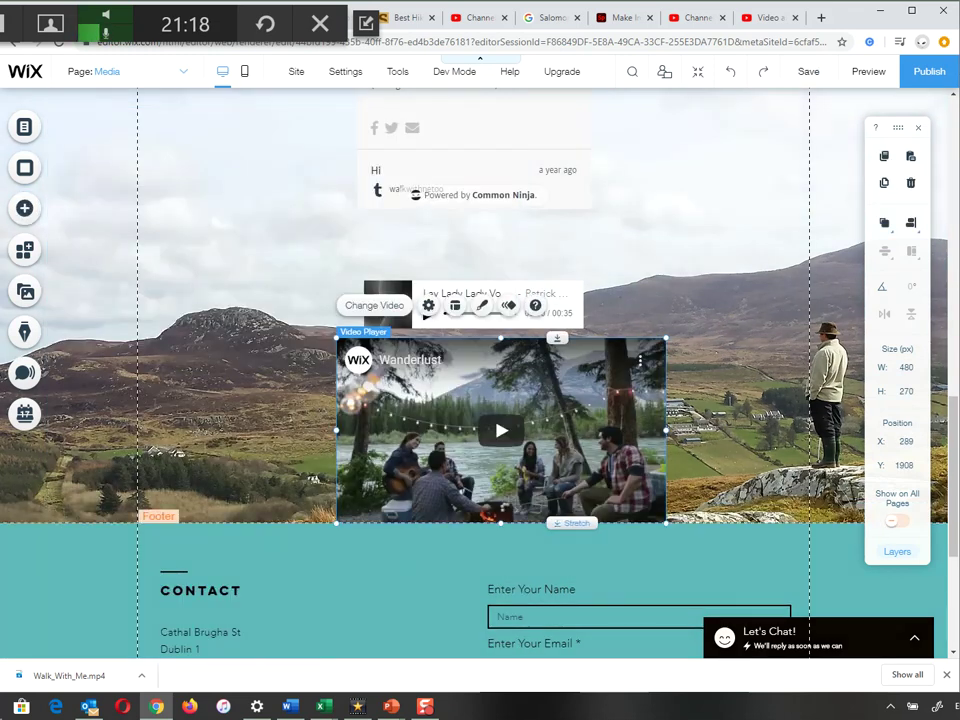
- Lower the footer to lengthen the Media page and resize the video player to about 427 by 344 px
drag(558, 523, 558, 603)
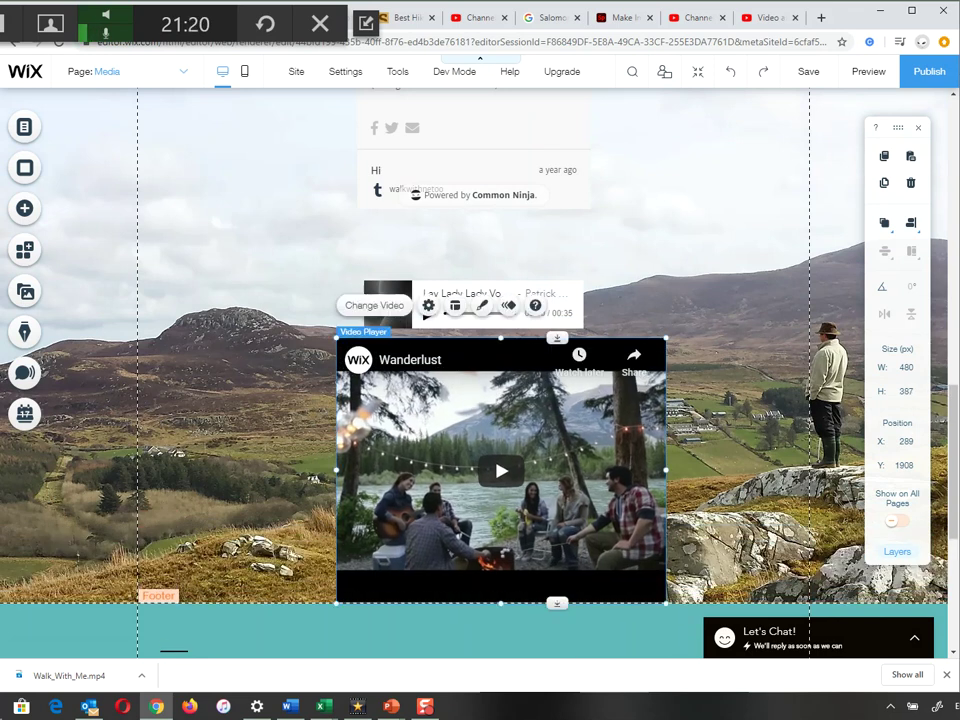
click(560, 630)
scroll(560, 630, down, 4)
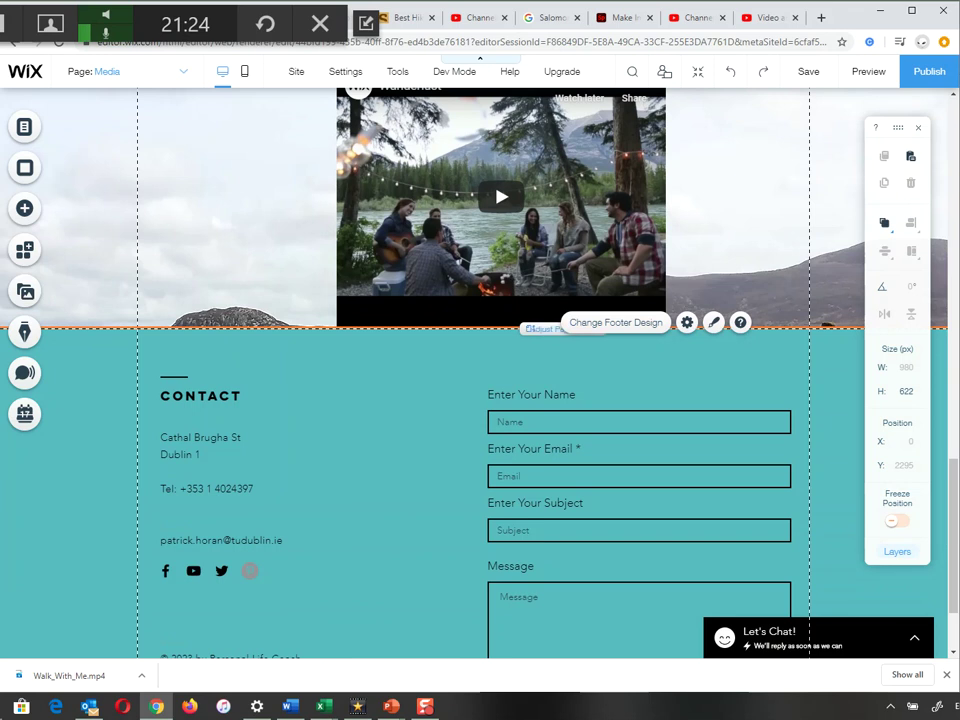
drag(530, 329, 530, 416)
click(520, 270)
drag(665, 329, 629, 299)
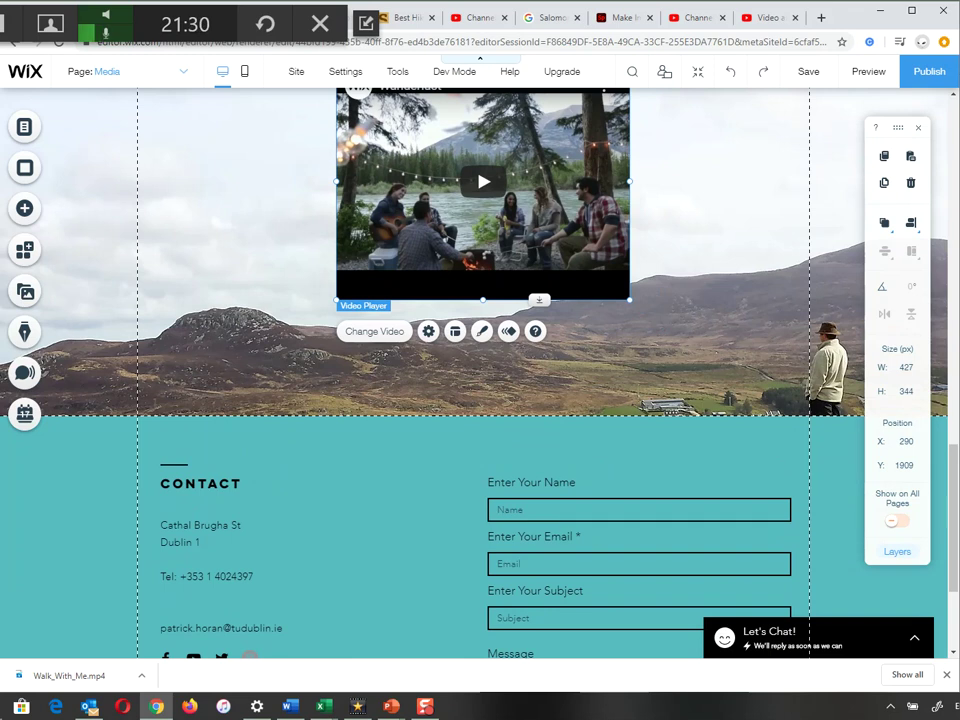
- Replace the player's sample video address with the copied YouTube link of the "Walk With Me" video
click(428, 331)
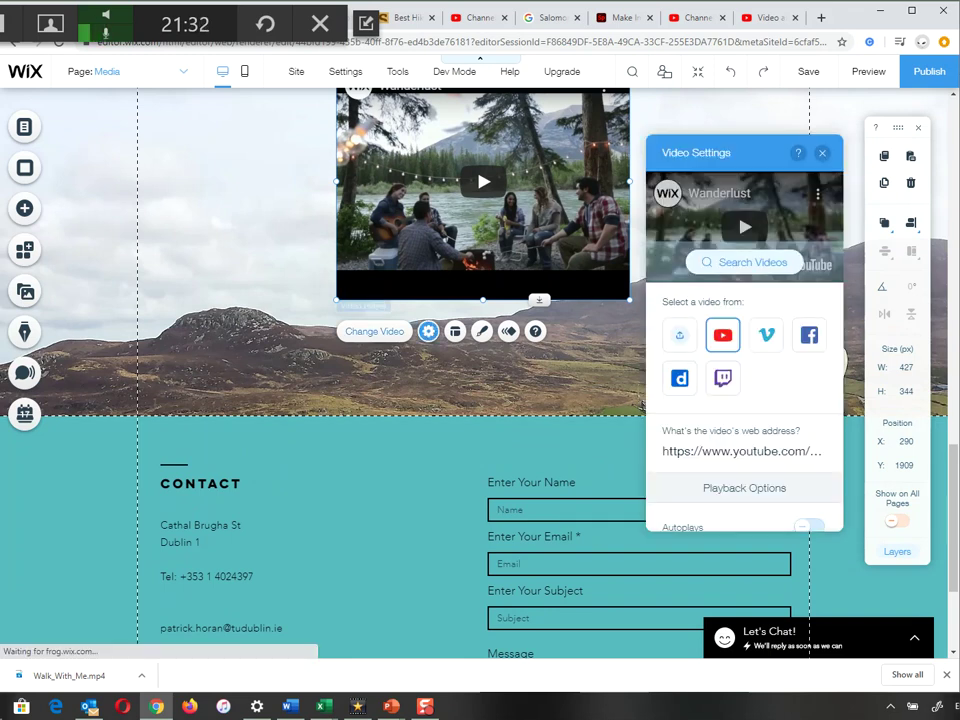
click(744, 451)
key(ctrl+a)
text(https://youtu.be/sbRh8latUMc)
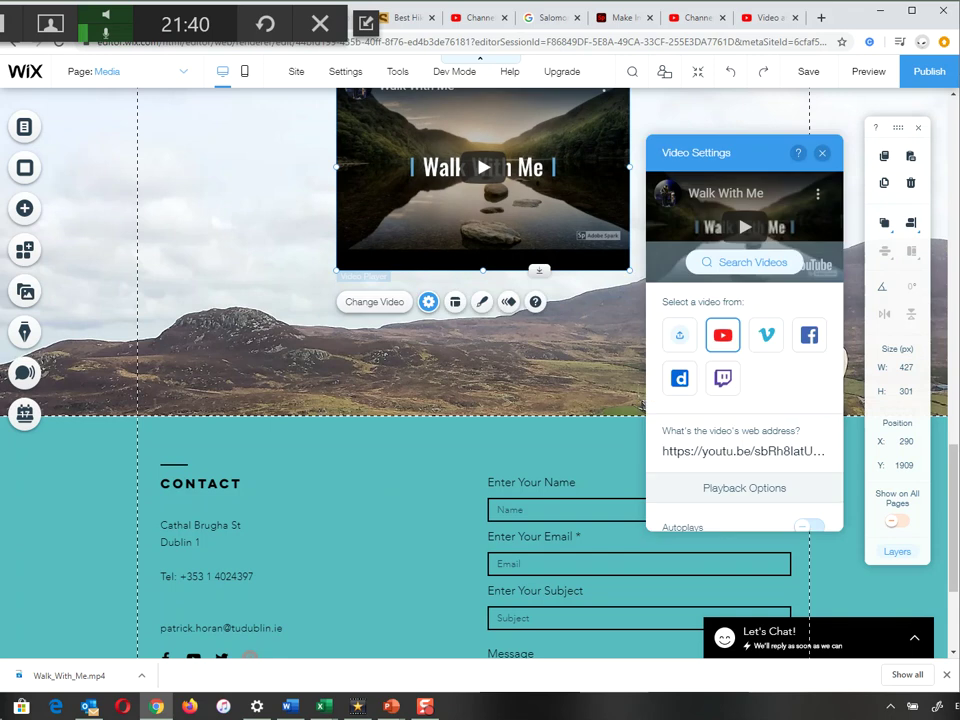
- Move the video player down to about X 261, Y 1999 and open a preview of the site
drag(580, 195, 577, 199)
drag(348, 99, 332, 158)
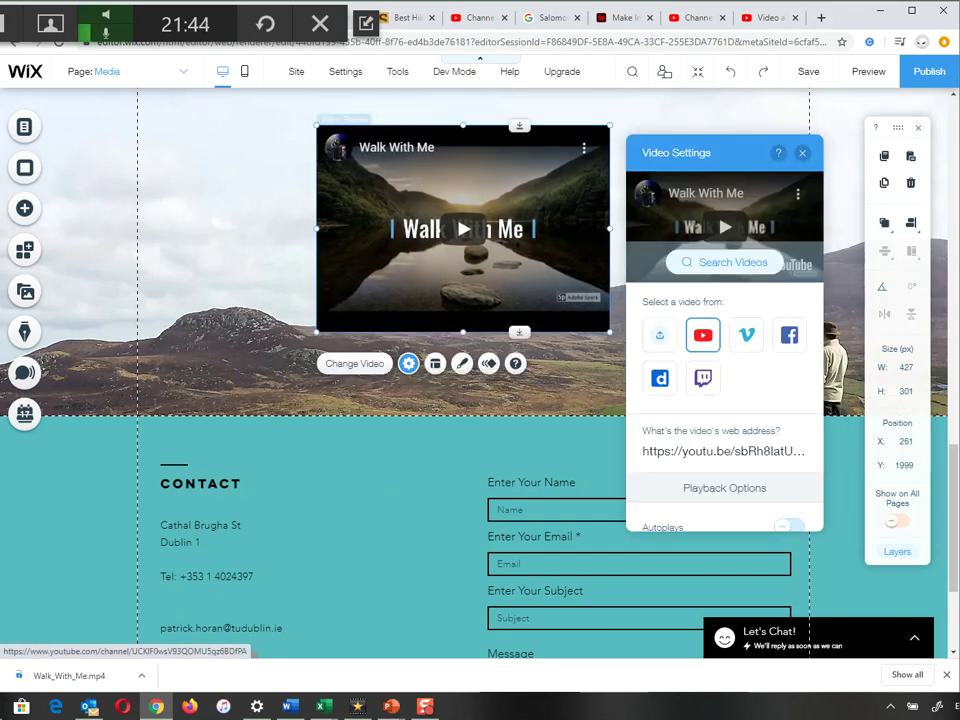
click(866, 72)
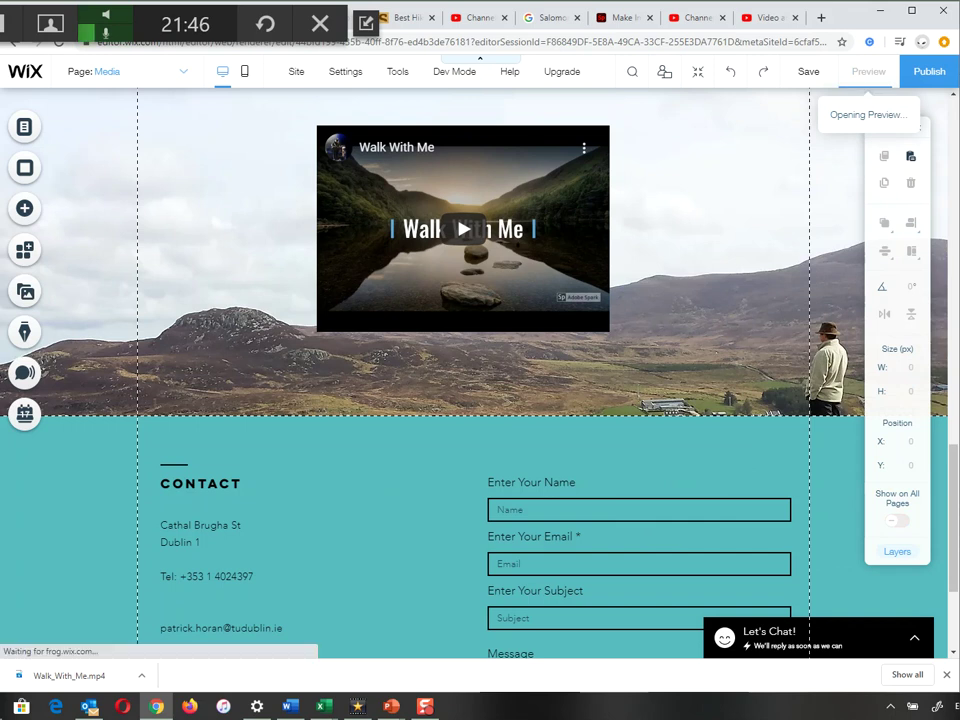
- Play the embedded "Walk With Me" video in the site preview, pause it, and return to the editor
scroll(505, 325, up, 2)
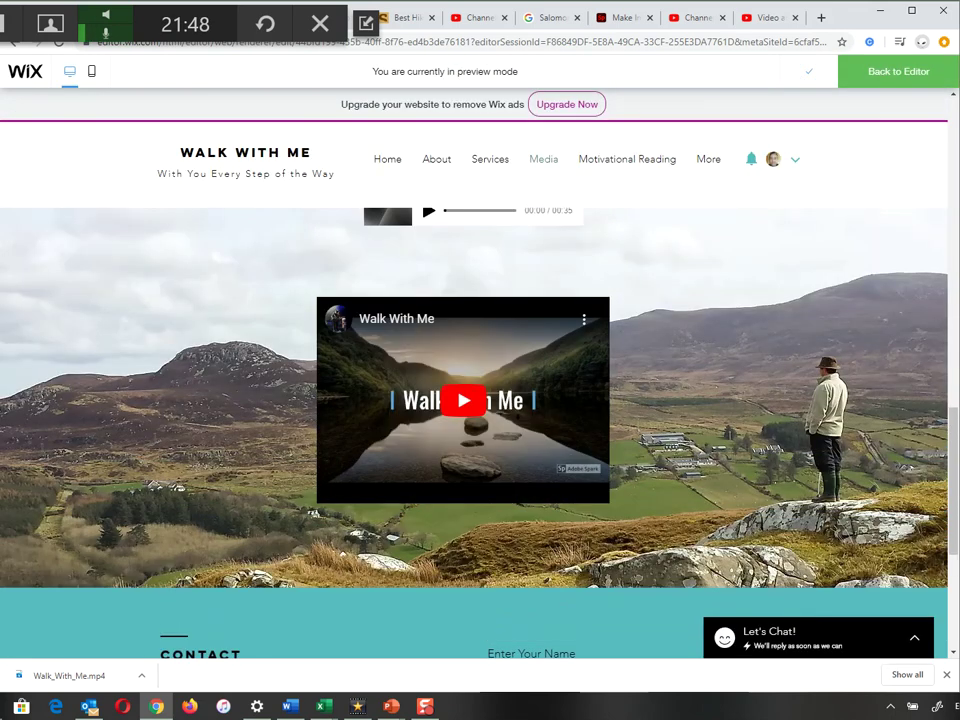
click(464, 400)
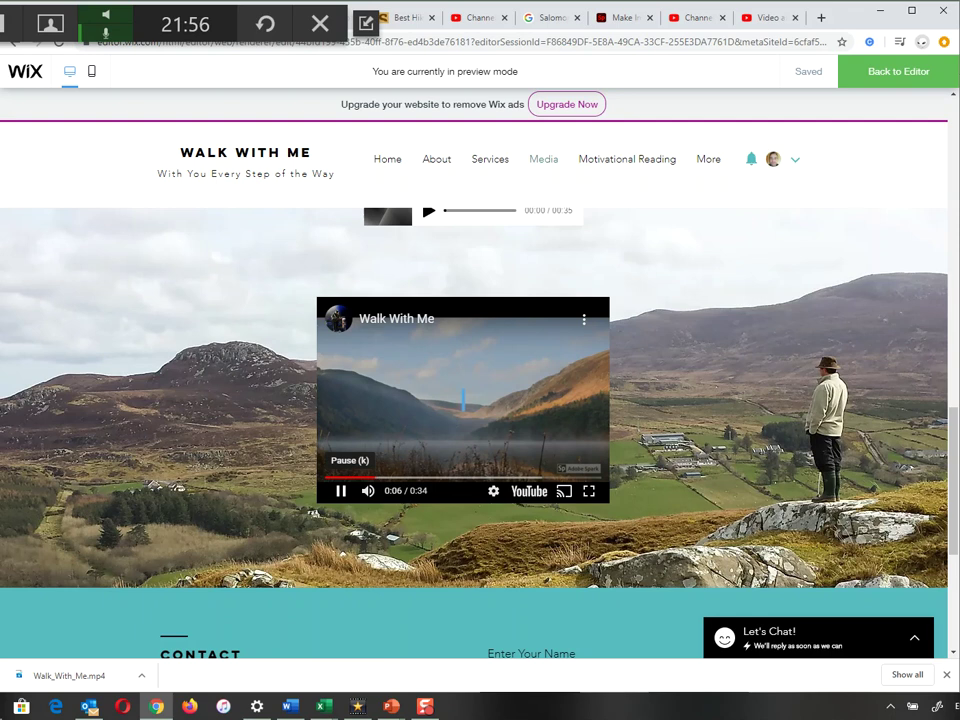
click(341, 491)
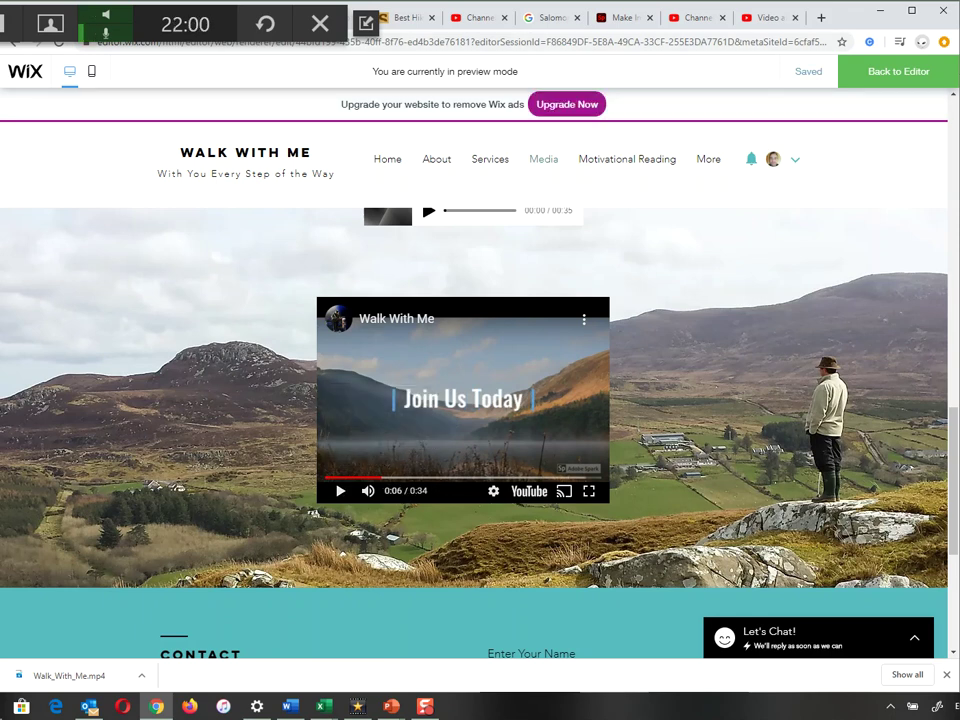
click(898, 71)
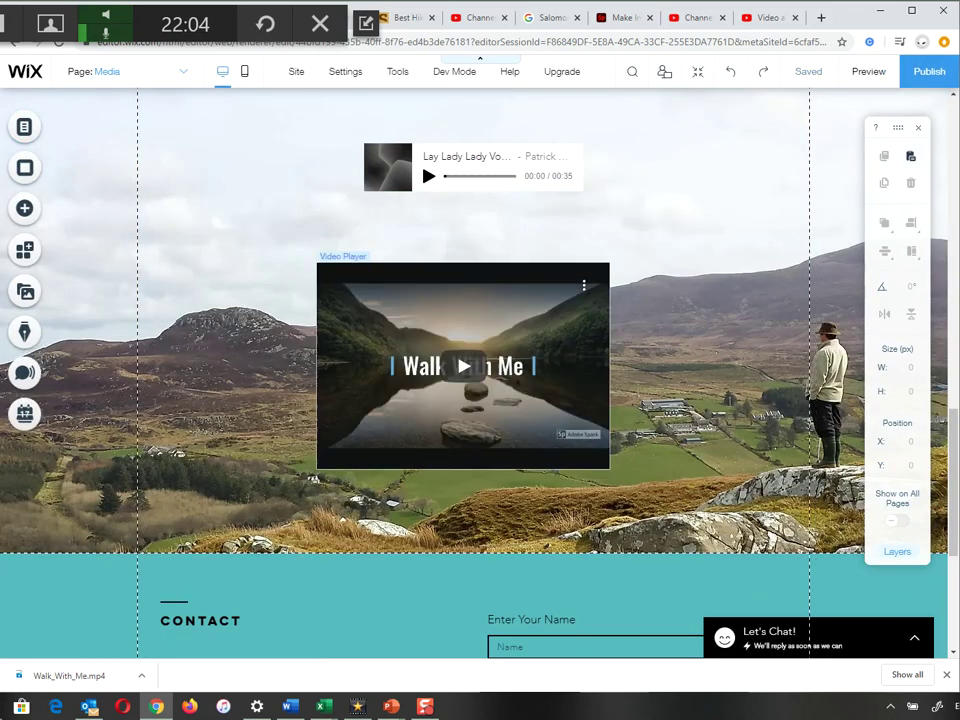
- Open the video player's settings, review the video source, playback options and description field, and close them
click(343, 264)
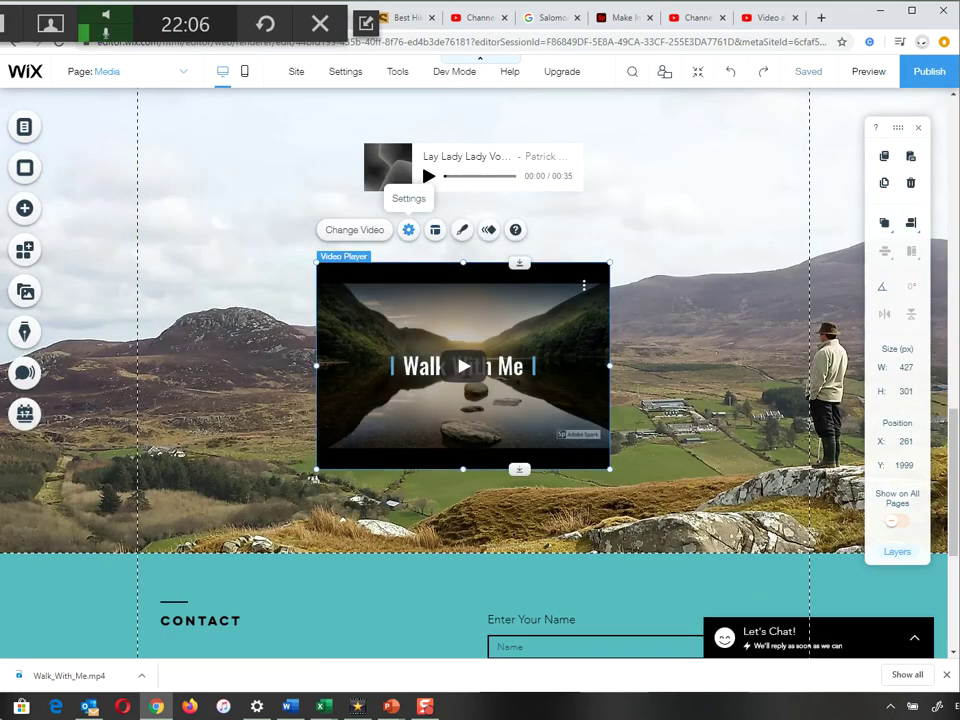
click(408, 229)
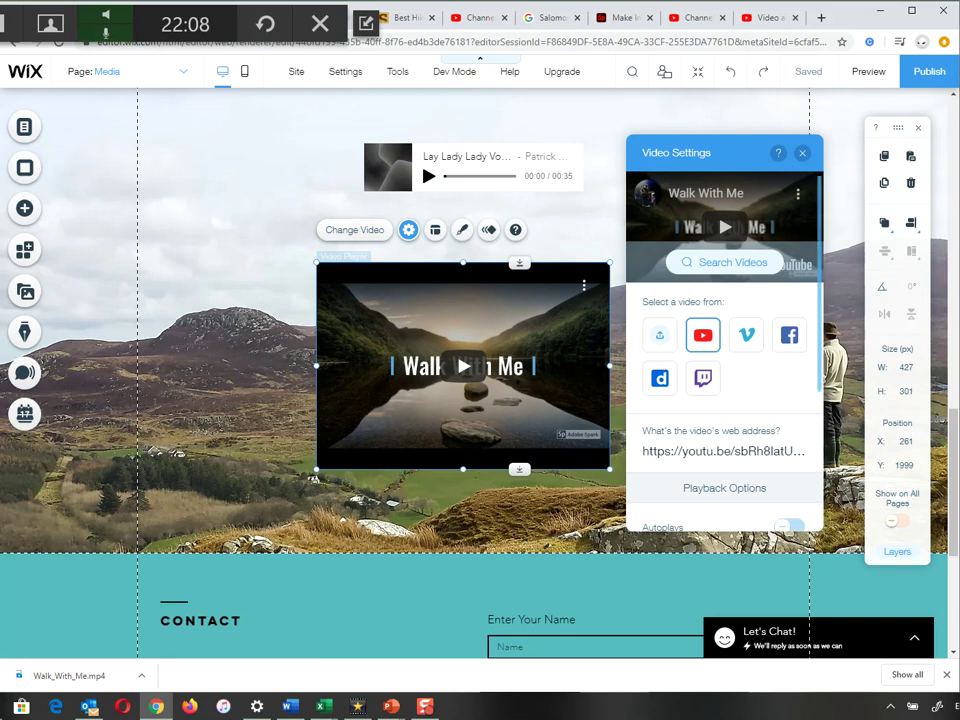
drag(742, 153, 728, 80)
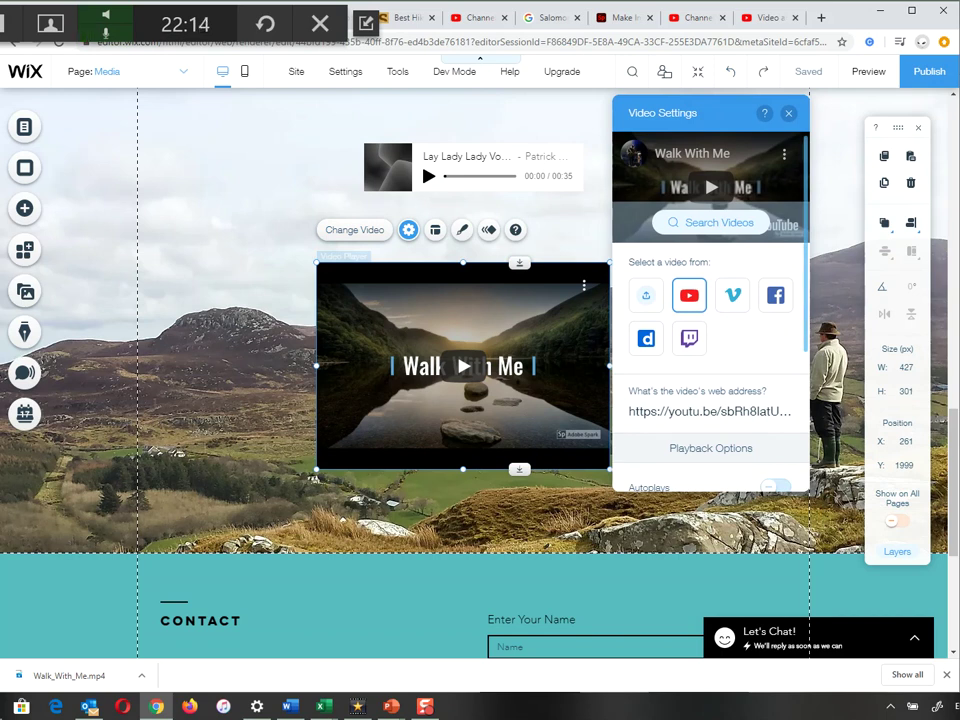
scroll(710, 300, down, 1)
scroll(710, 300, down, 2)
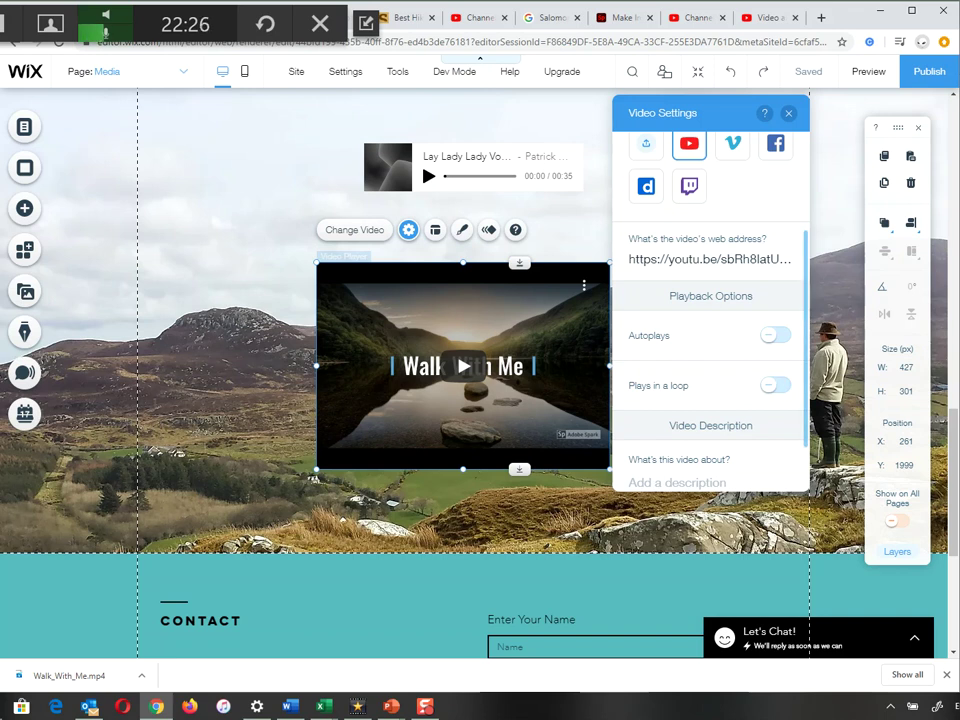
scroll(710, 360, down, 1)
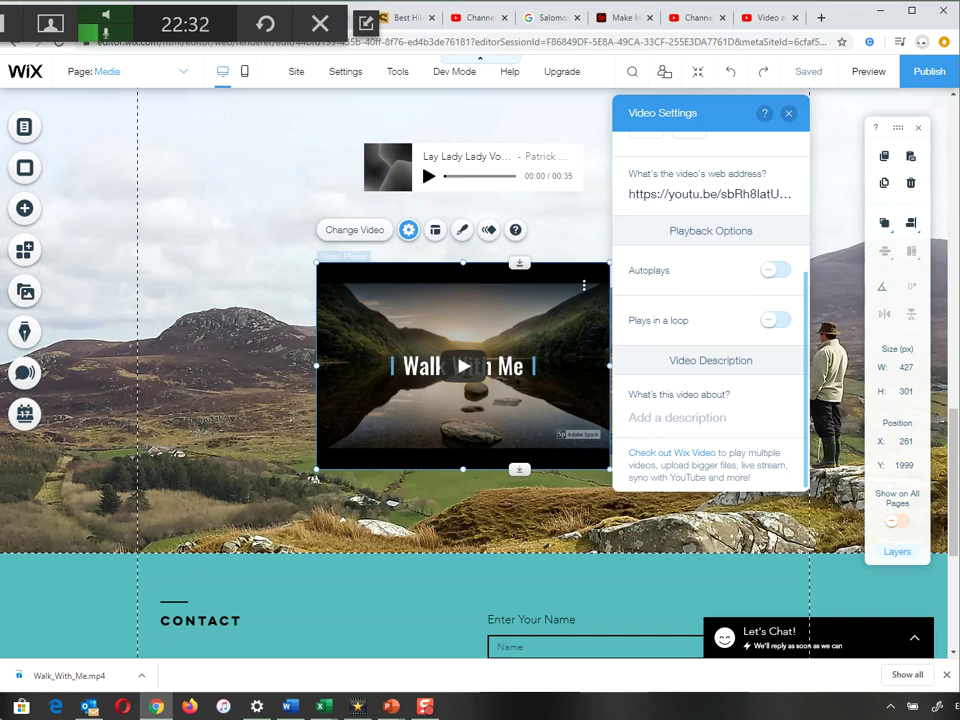
click(702, 418)
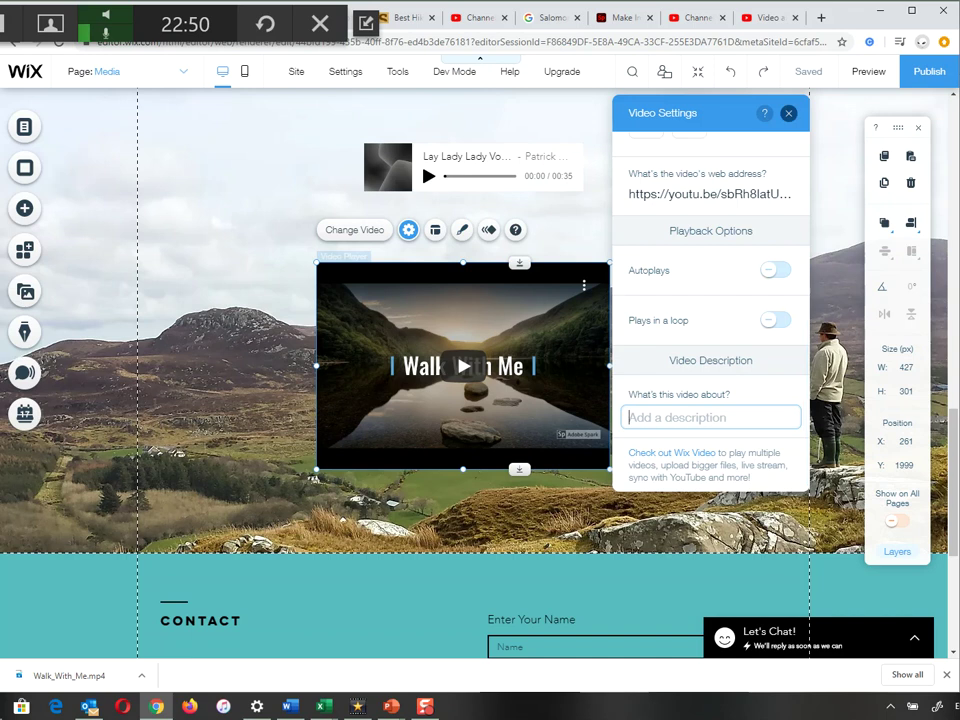
click(788, 113)
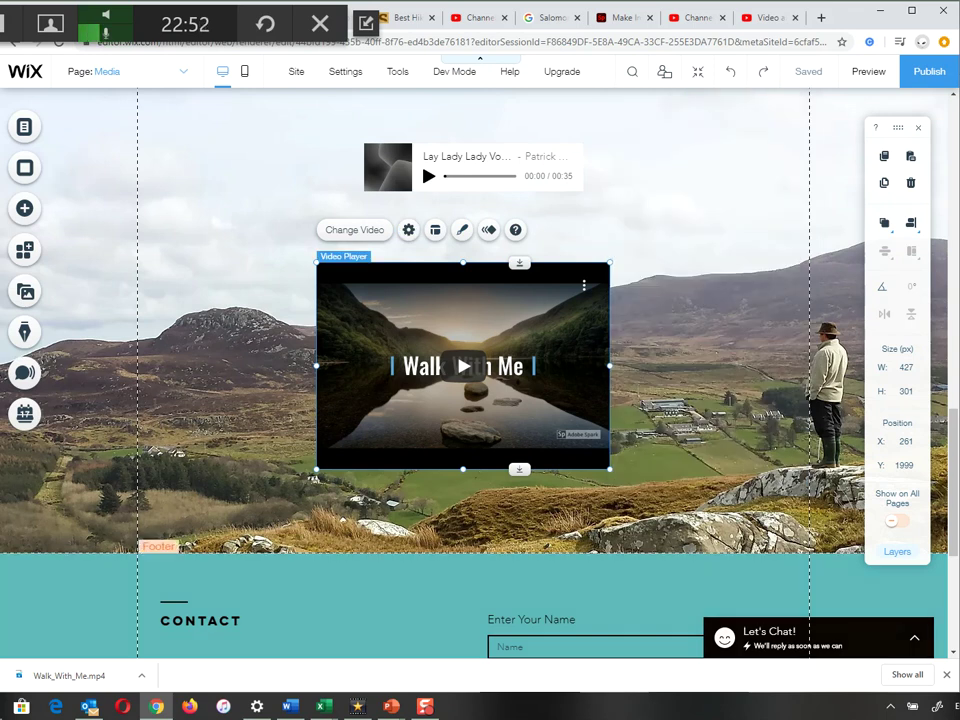
mouse_move(391, 706)
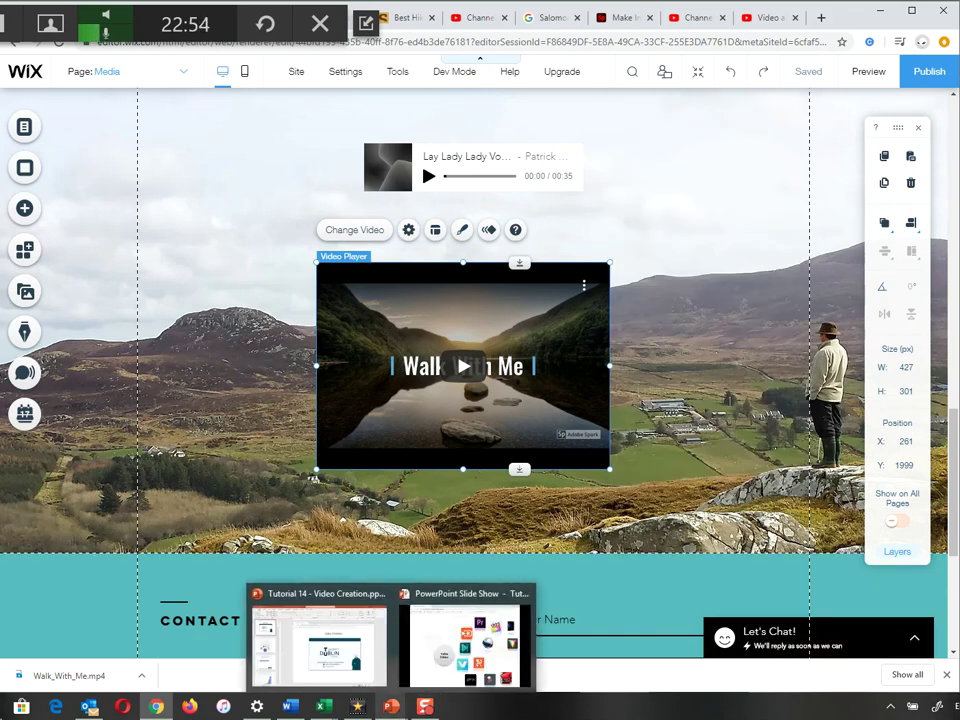
click(465, 650)
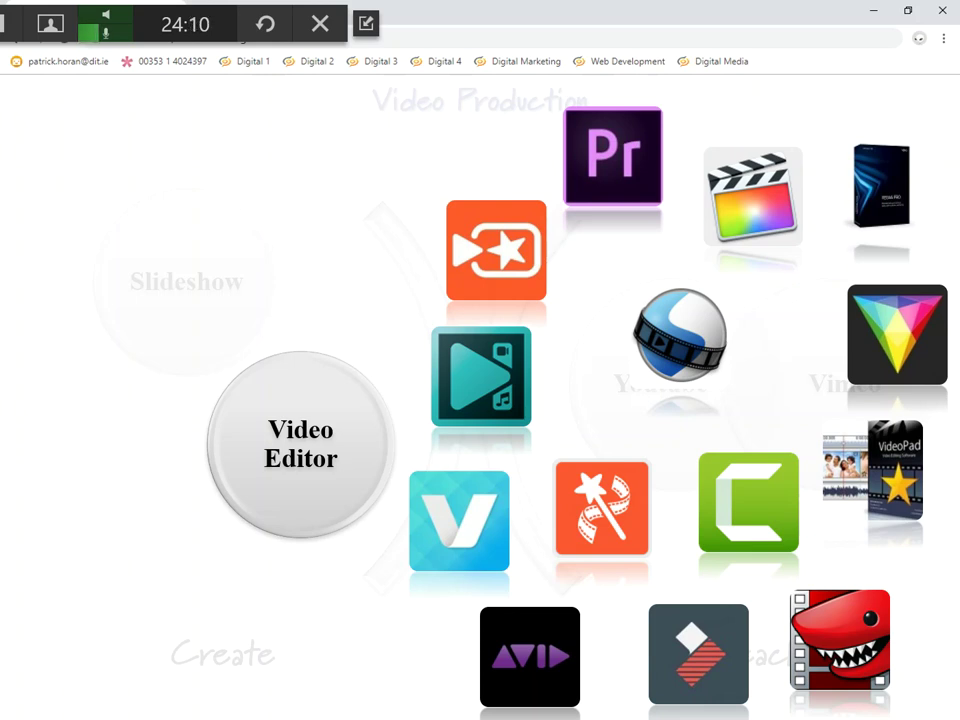
key(Right)
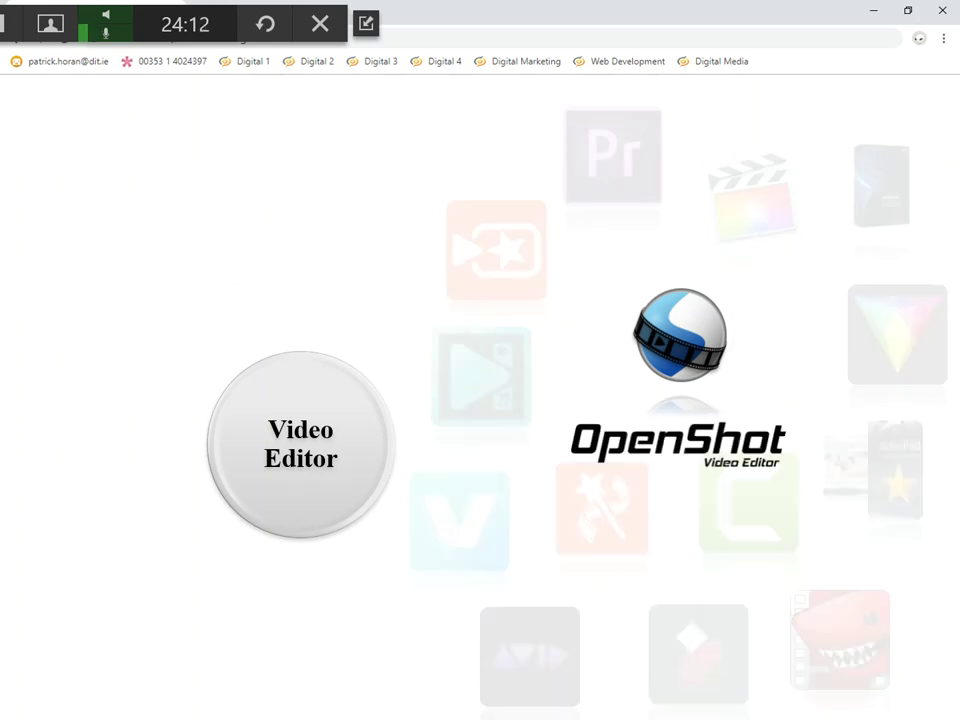
- Switch from the slide show to the open VideoPad Professional project
key(alt+Tab)
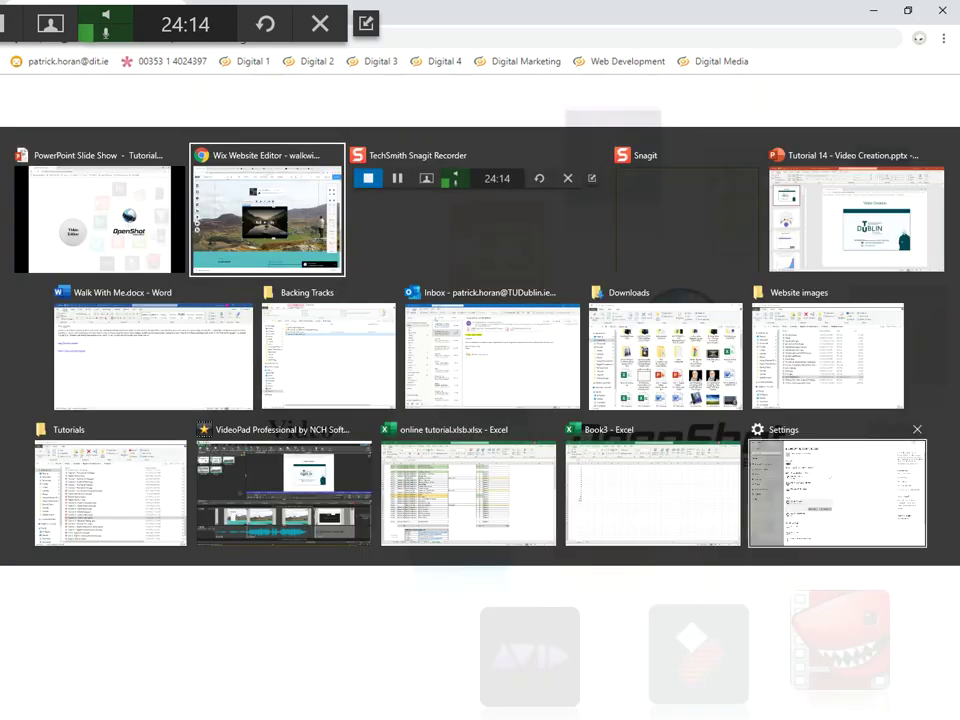
key(alt+Tab)
key(alt+Tab)
key(alt+Tab)
key(alt+Tab)
key(alt+Tab)
key(alt+Tab)
key(alt+Tab)
key(alt+Tab)
key(alt+Tab)
key(alt+Tab)
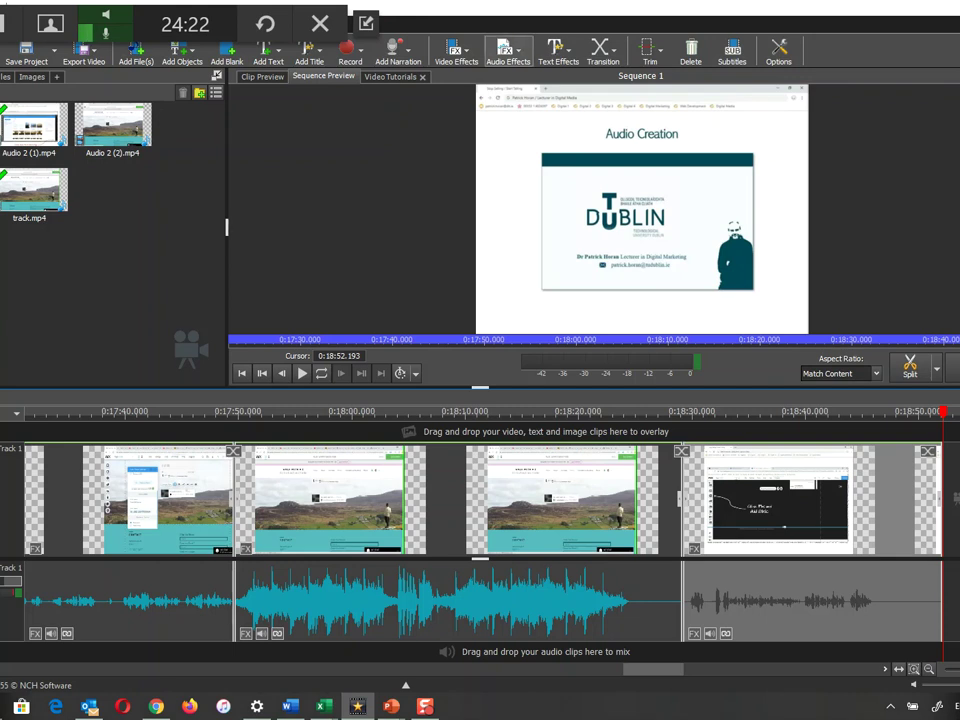
- Reposition and resize the VideoPad window so its full toolbar, preview and timeline fit on the screen
drag(788, 6, 536, 0)
drag(720, 5, 610, 12)
drag(257, 250, 2, 250)
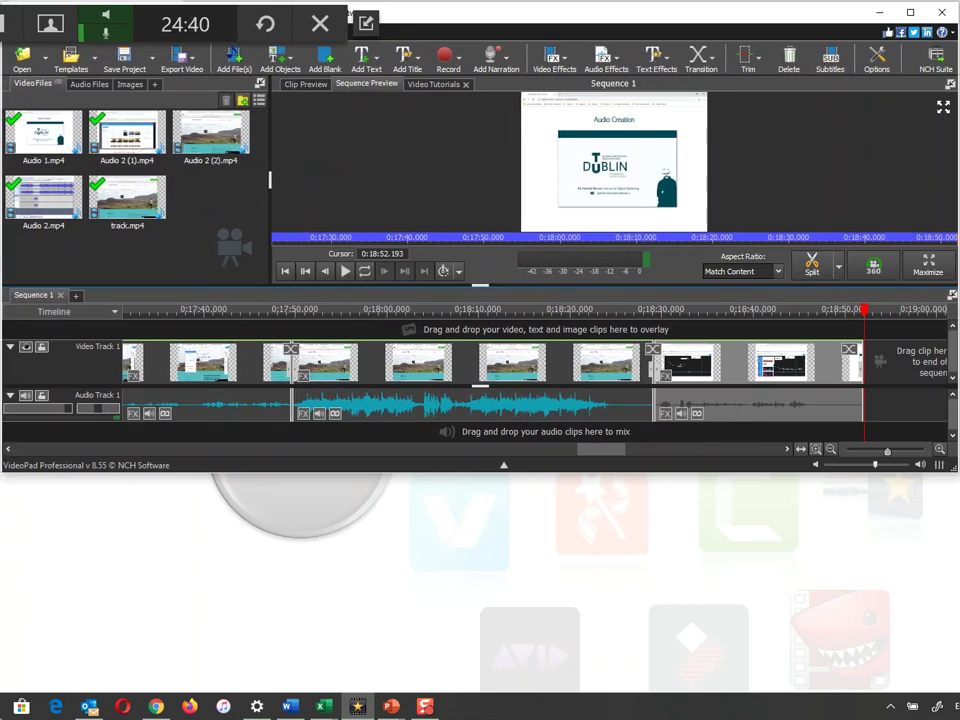
drag(505, 472, 503, 684)
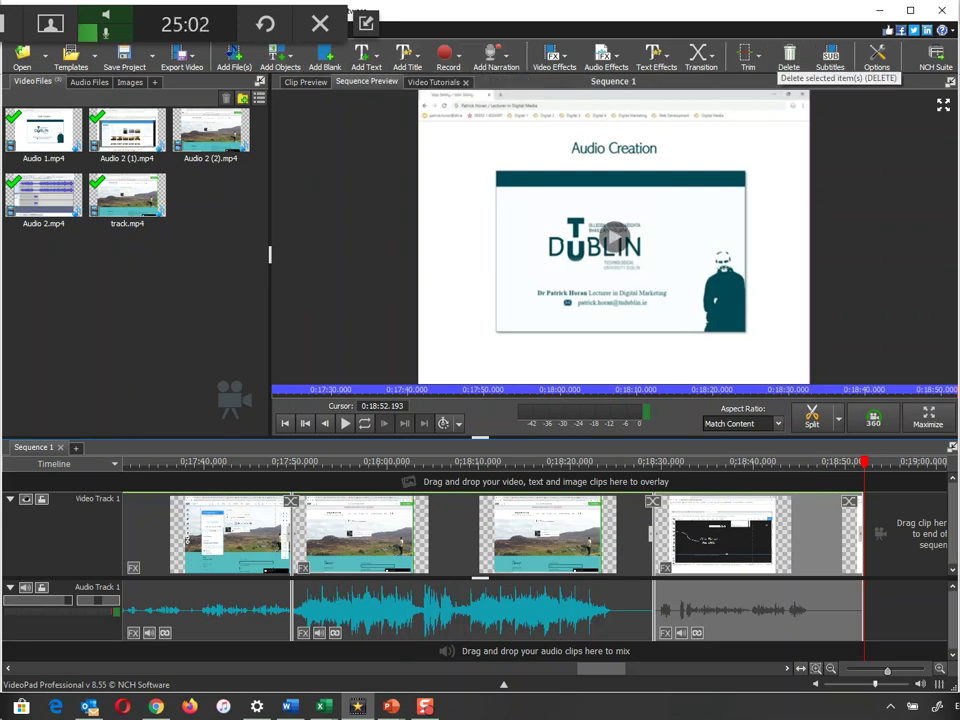
key(alt+Tab)
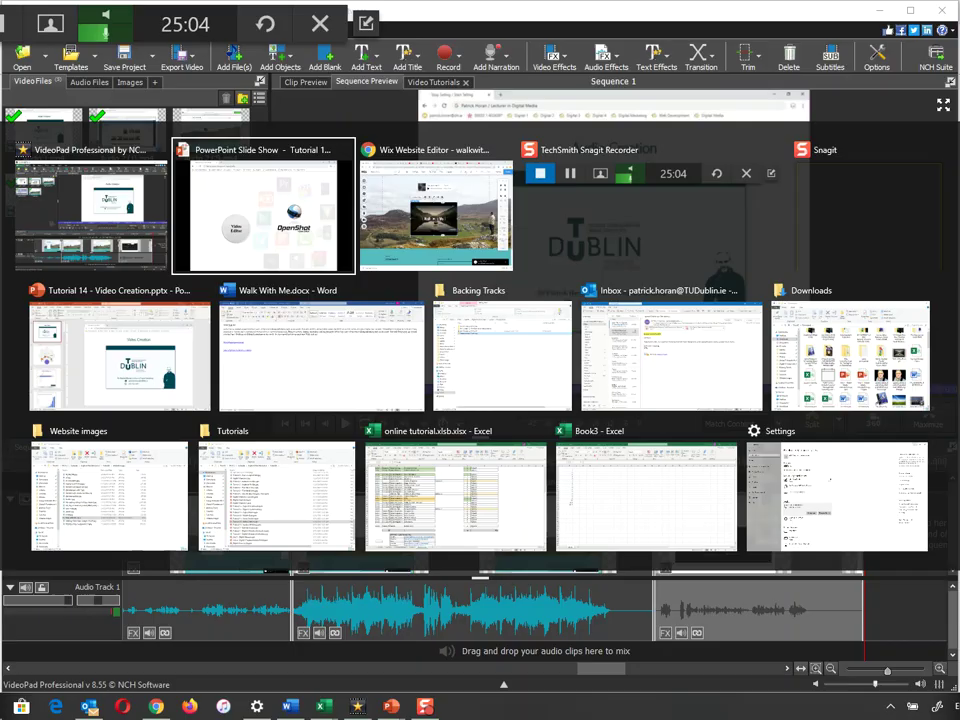
key(Right)
key(Right)
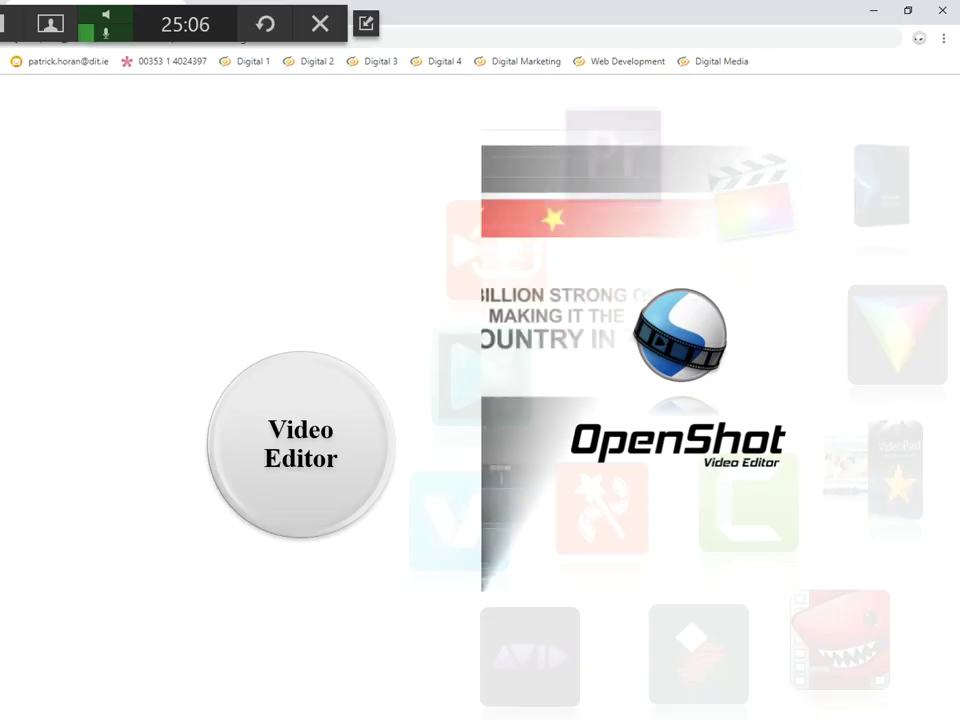
key(Right)
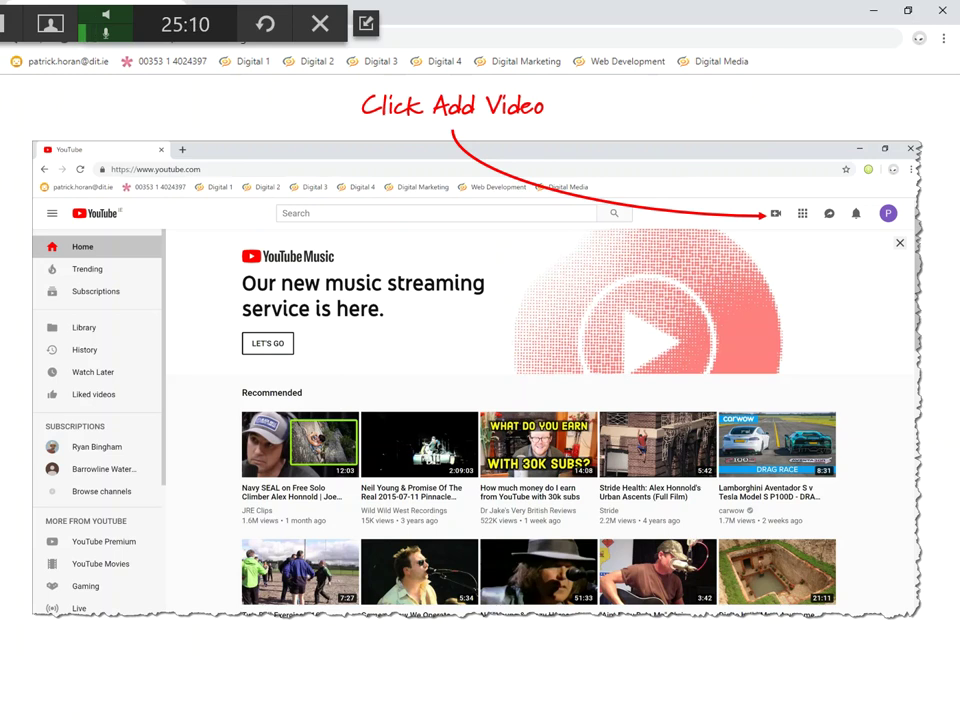
key(Right)
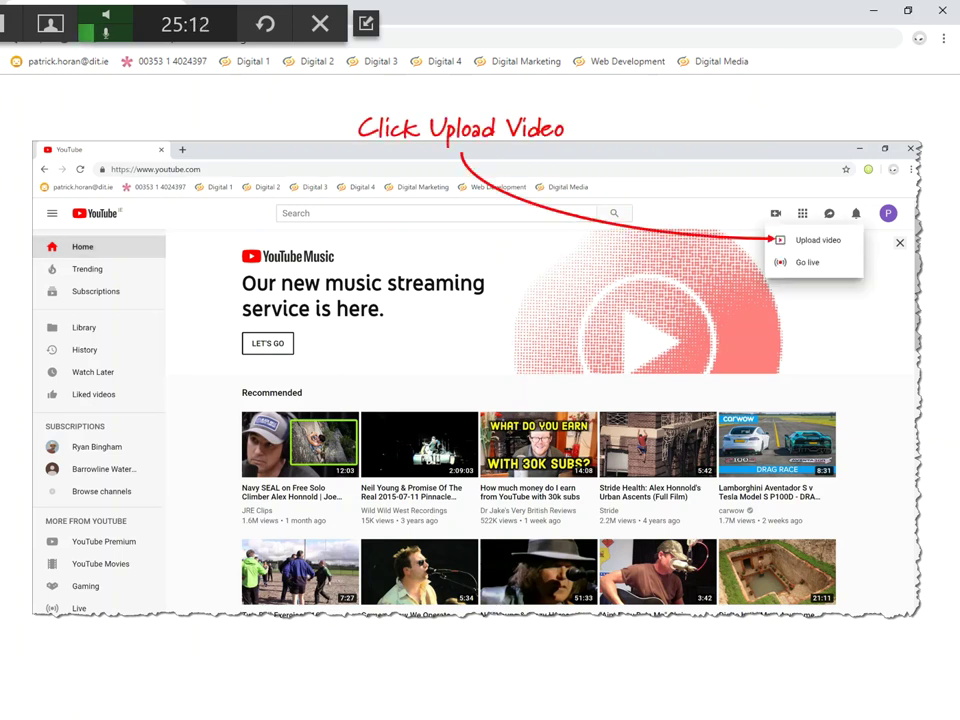
key(Right)
key(Right)
key(Right)
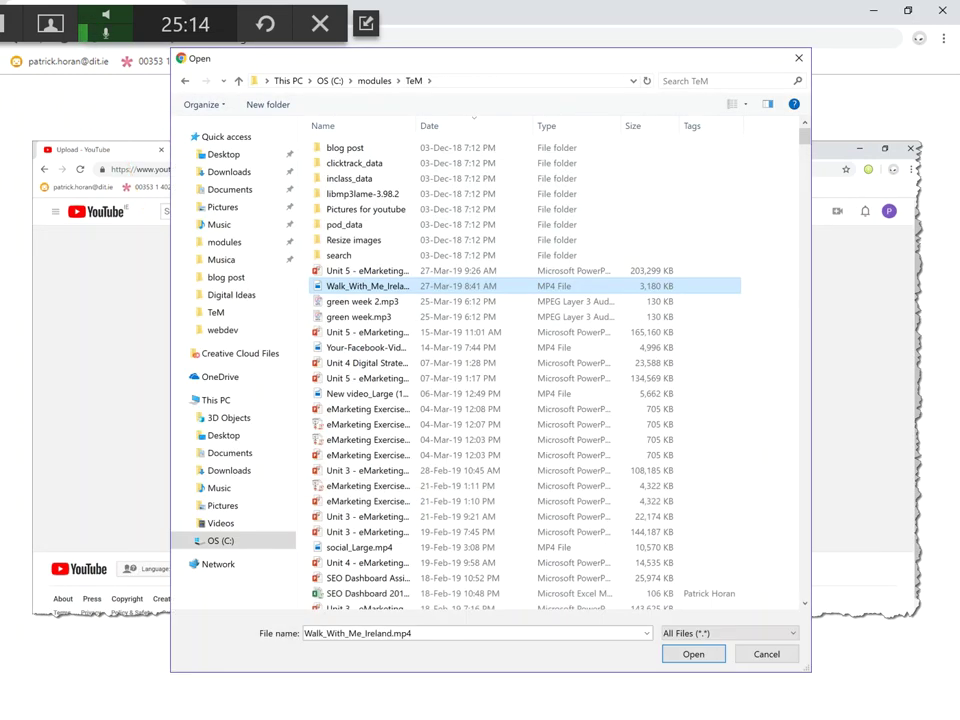
key(Right)
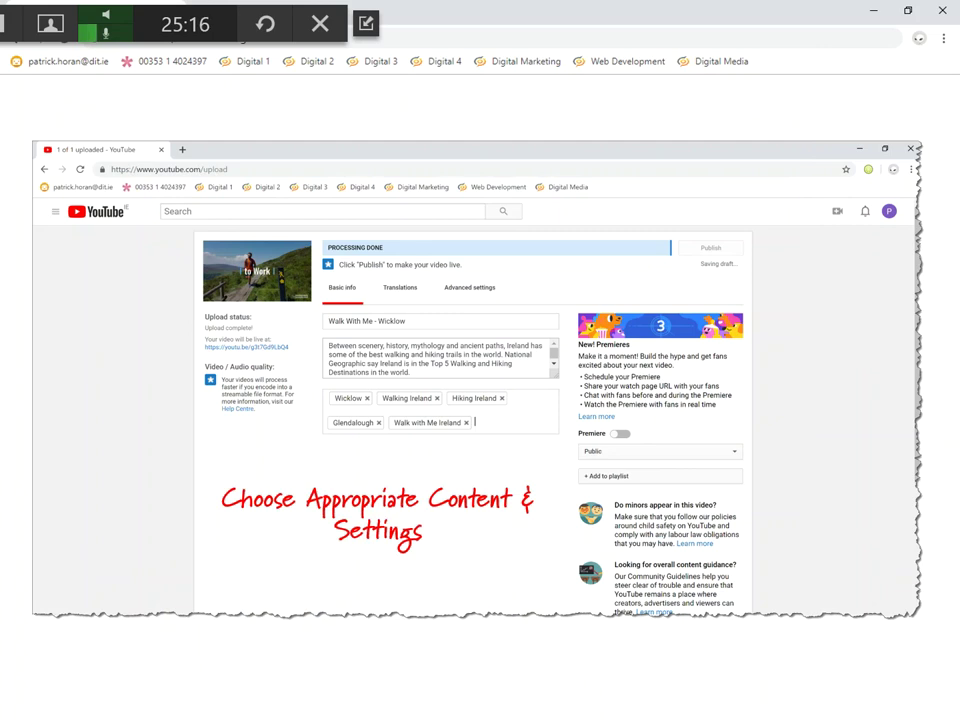
key(Right)
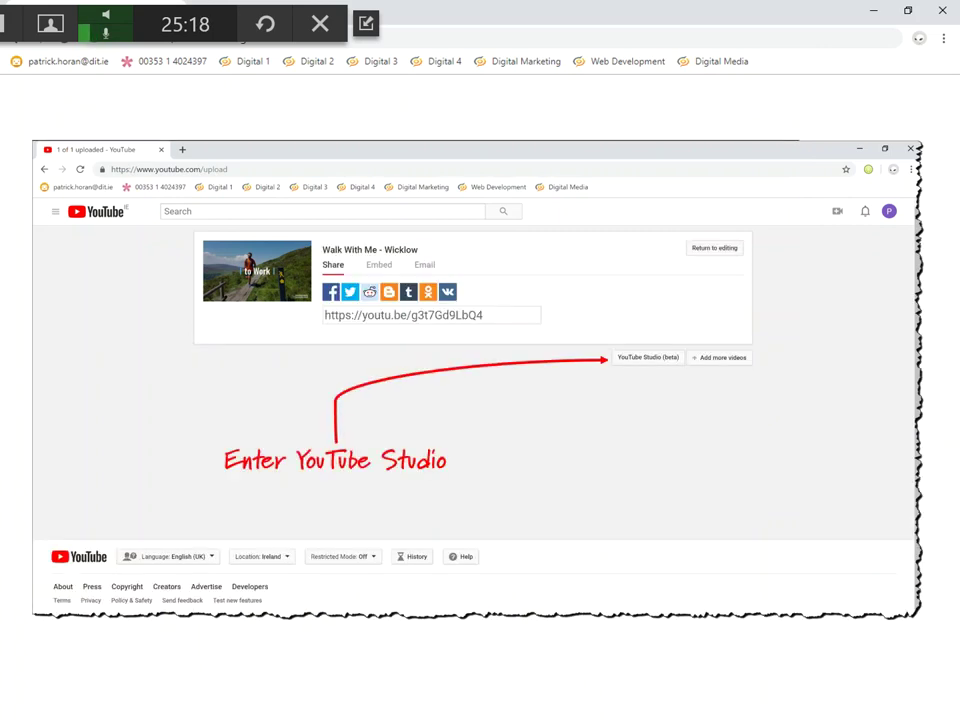
key(Right)
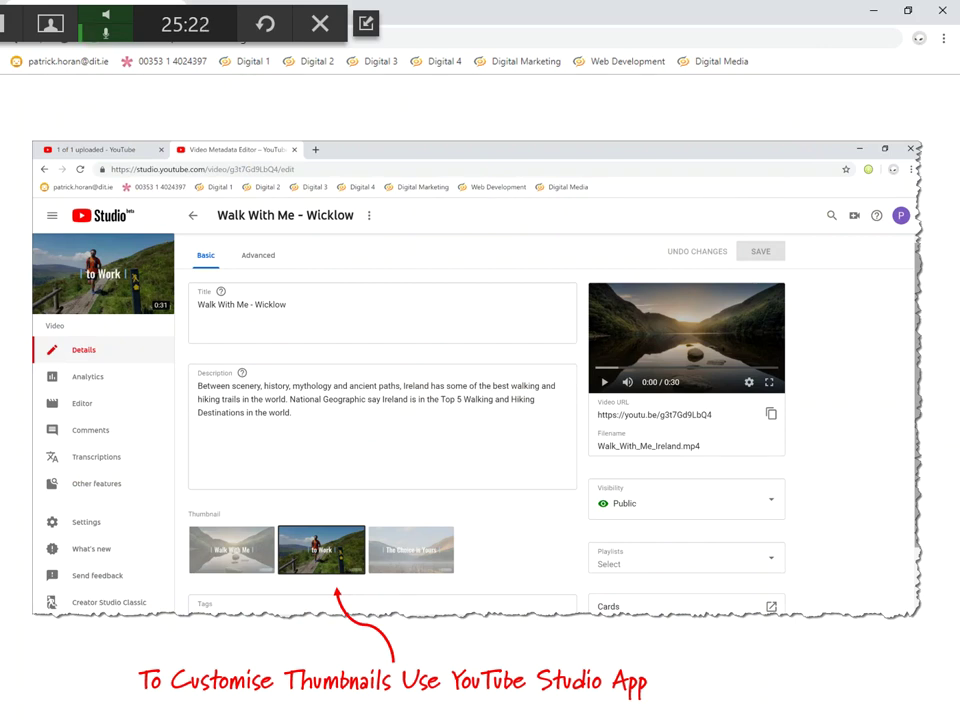
key(Right)
key(Right)
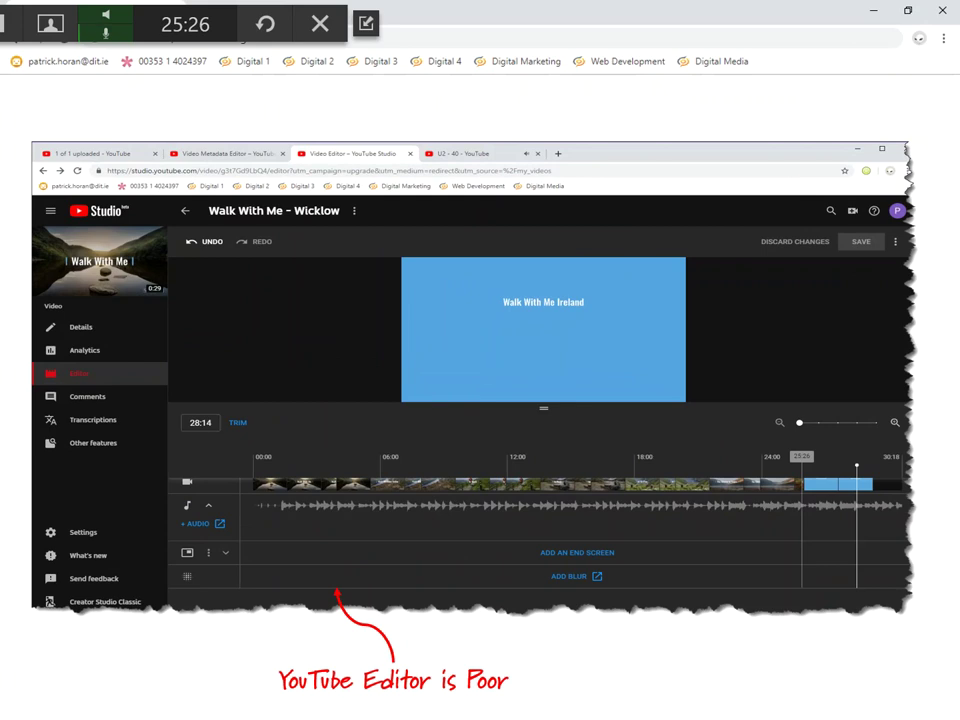
key(Right)
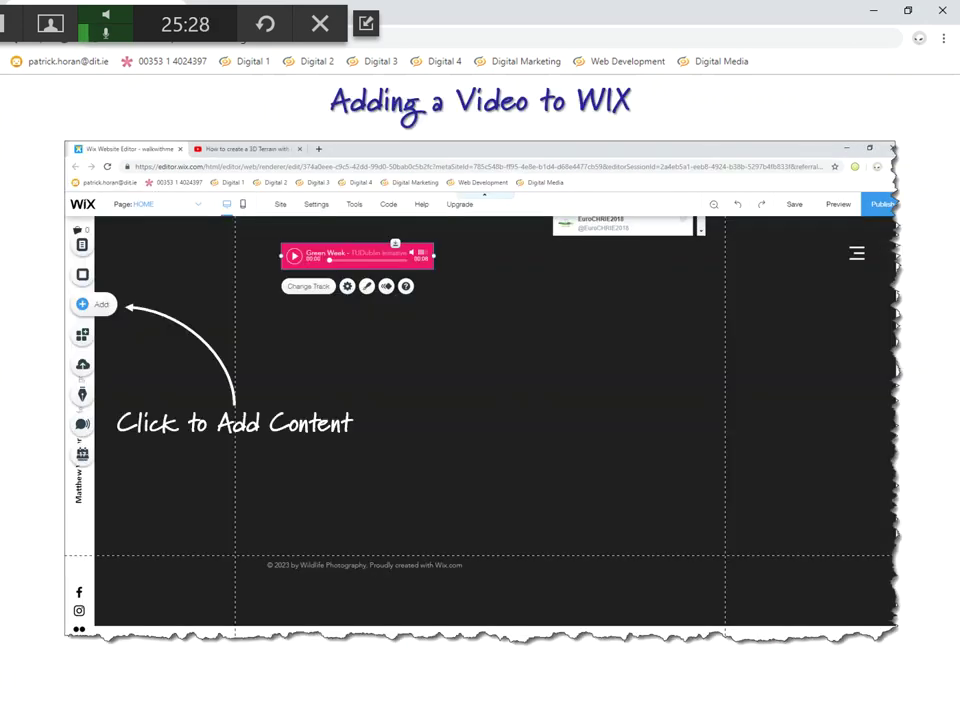
key(Right)
key(Right)
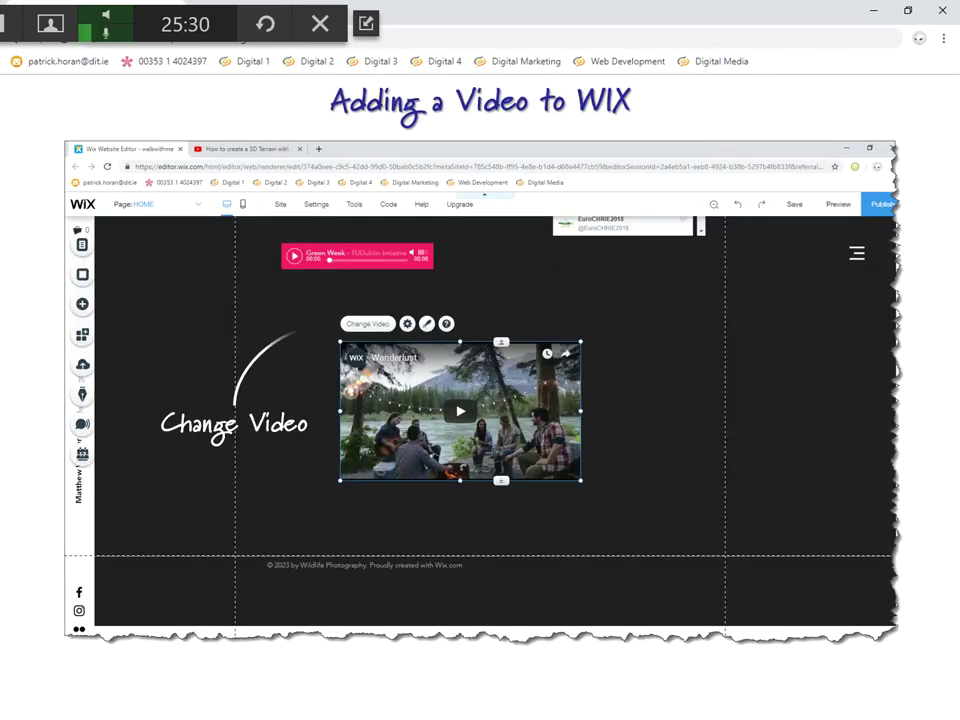
key(Right)
key(Right)
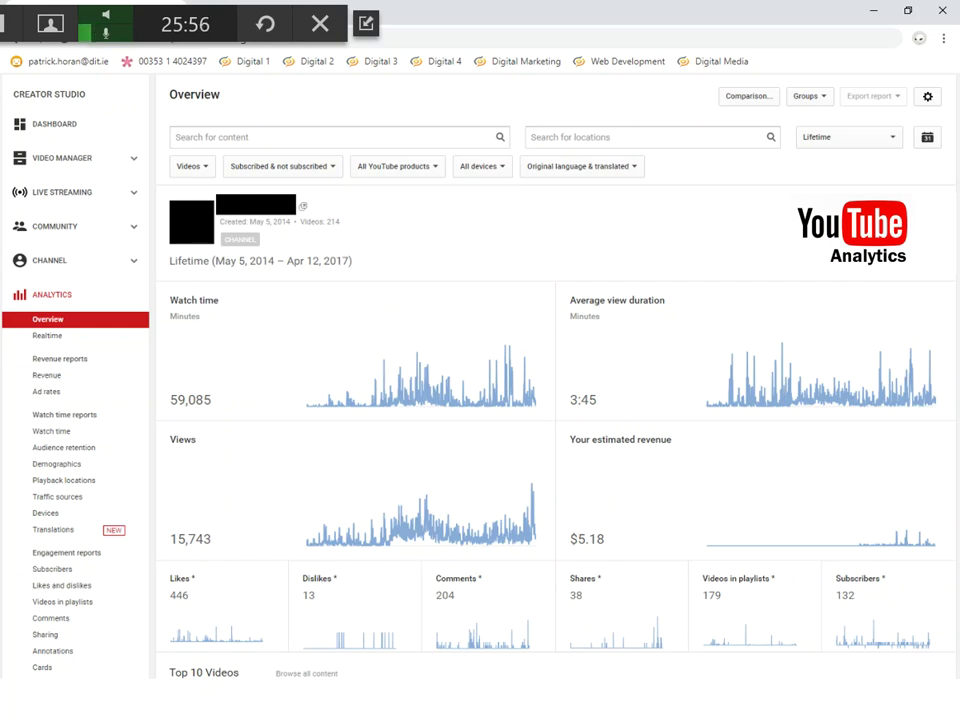
key(Right)
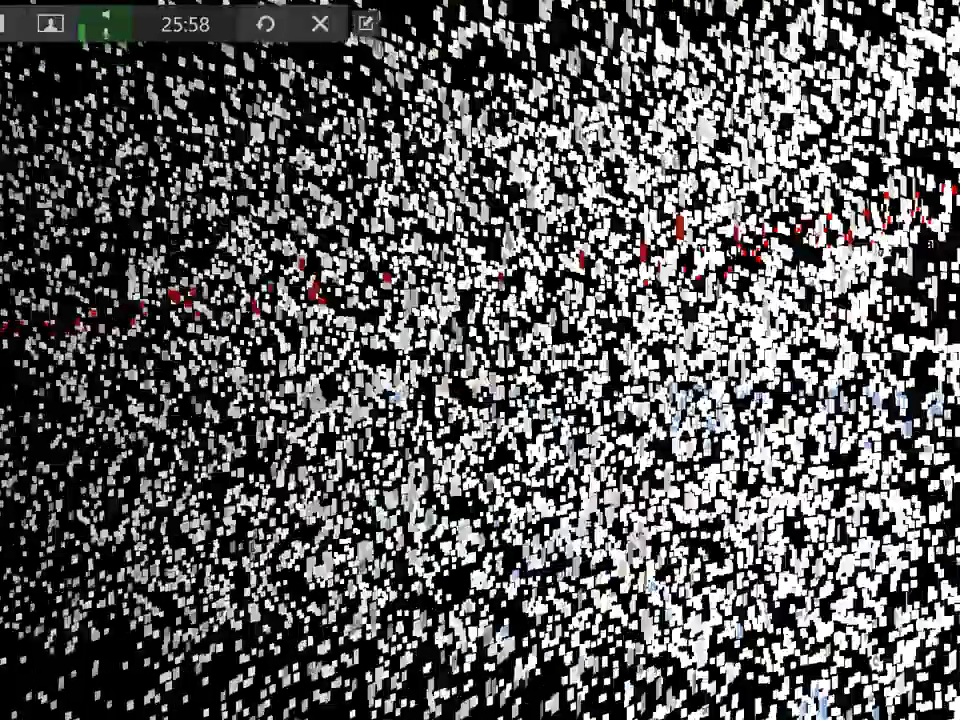